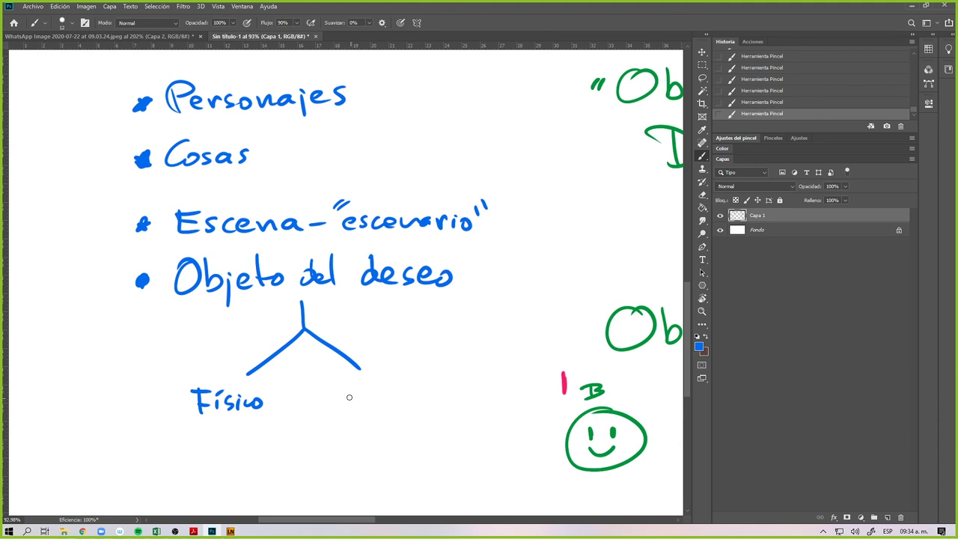
Step: Undo the last brush stroke and handwrite "Abstracto" in blue under the right branch of "Objeto del deseo"
{"action": "key", "text": "ctrl+z"}
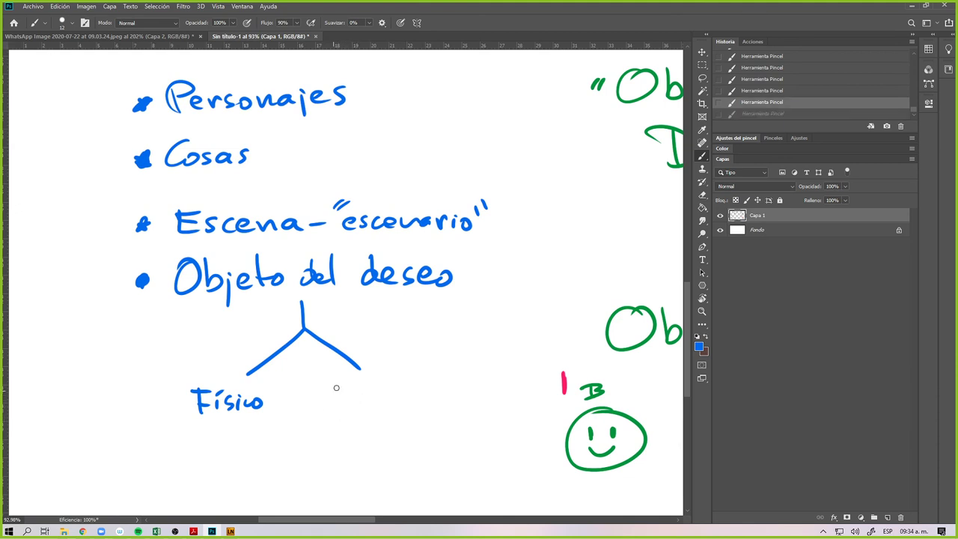
{"action": "mouse_move", "coordinate": [355, 382]}
{"action": "left_mouse_down"}
{"action": "mouse_move", "coordinate": [368, 408]}
{"action": "mouse_move", "coordinate": [396, 391]}
{"action": "mouse_move", "coordinate": [463, 394]}
{"action": "mouse_move", "coordinate": [456, 390]}
{"action": "left_mouse_up"}
{"action": "left_click_drag", "start_coordinate": [427, 386], "coordinate": [443, 383]}
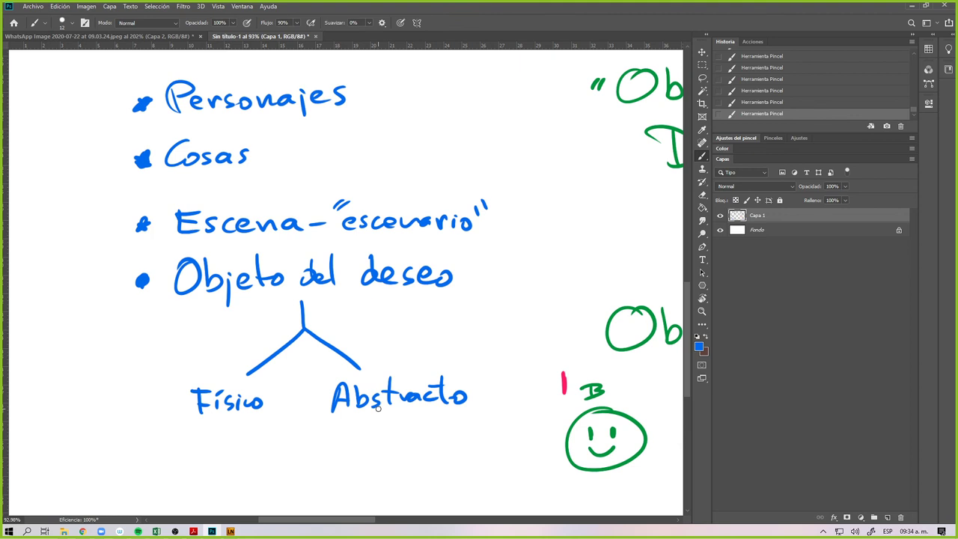
Step: Redraw the bullets beside "Escena" and "Objeto del deseo" as bolder star-shaped marks
{"action": "mouse_move", "coordinate": [139, 218]}
{"action": "left_mouse_down"}
{"action": "mouse_move", "coordinate": [147, 227]}
{"action": "mouse_move", "coordinate": [151, 220]}
{"action": "left_mouse_up"}
{"action": "mouse_move", "coordinate": [144, 292]}
{"action": "left_mouse_down"}
{"action": "mouse_move", "coordinate": [138, 277]}
{"action": "mouse_move", "coordinate": [133, 284]}
{"action": "mouse_move", "coordinate": [149, 278]}
{"action": "left_mouse_up"}
{"action": "key", "text": "z"}
{"action": "left_click_drag", "start_coordinate": [488, 415], "coordinate": [419, 466]}
{"action": "key", "text": "b"}
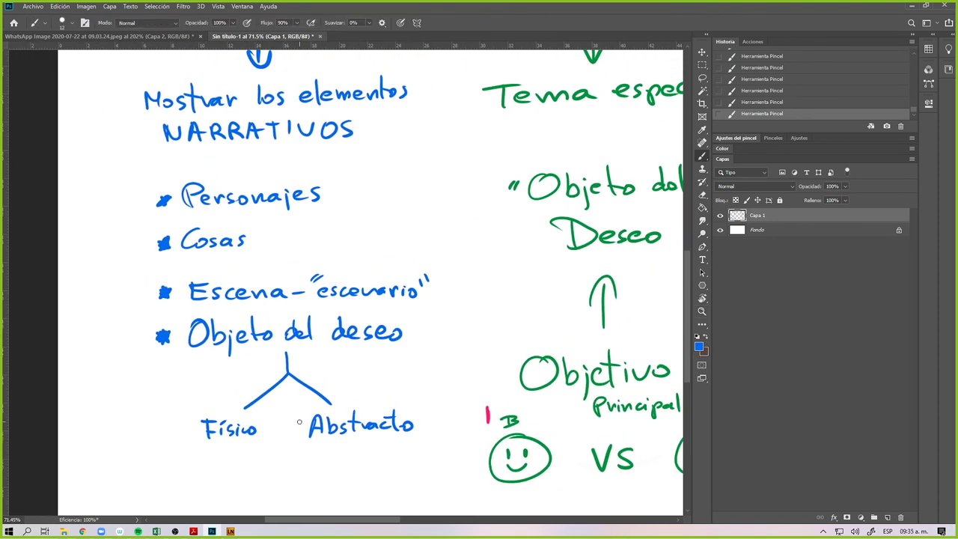
{"action": "key", "text": "z"}
{"action": "left_click_drag", "start_coordinate": [464, 367], "coordinate": [457, 399]}
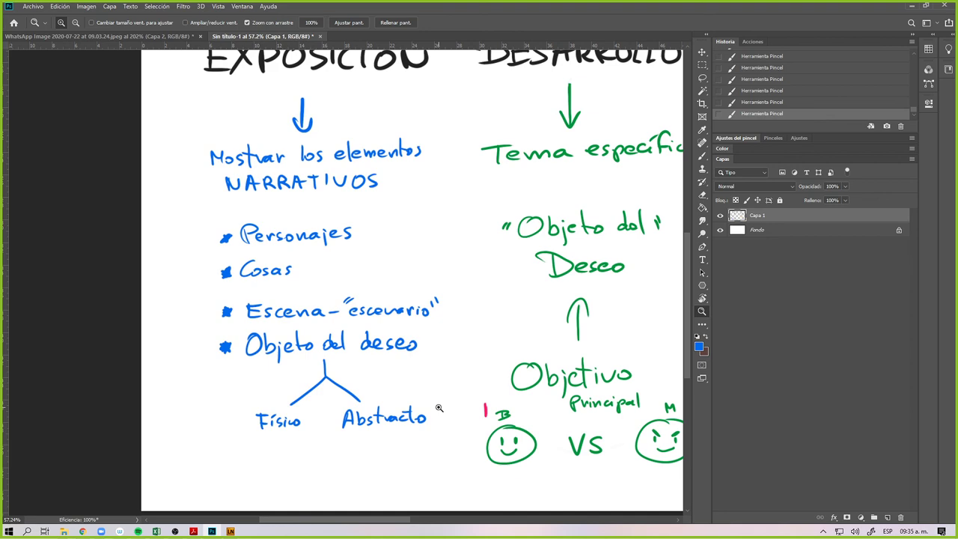
{"action": "left_click_drag", "start_coordinate": [488, 408], "coordinate": [417, 391]}
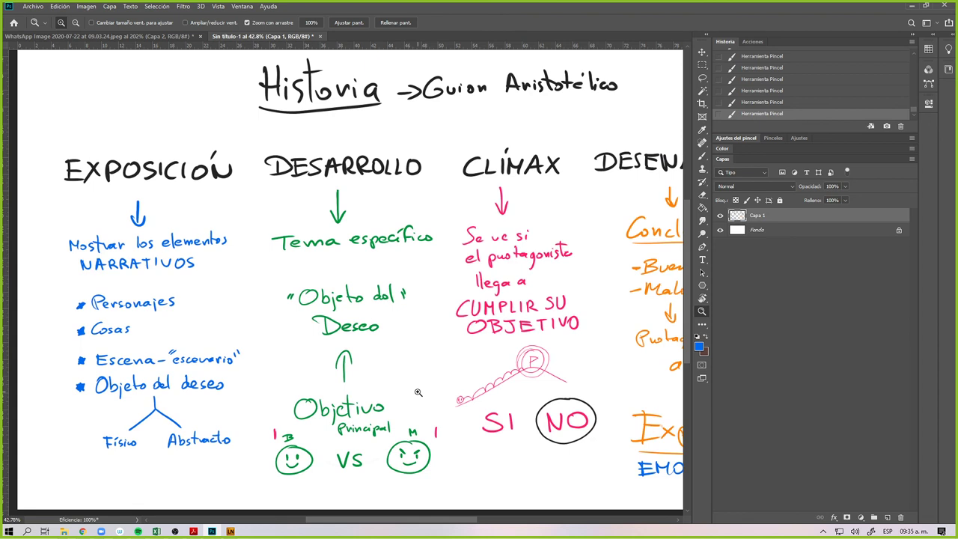
{"action": "key", "text": "b"}
{"action": "mouse_move", "coordinate": [220, 131]}
{"action": "left_mouse_down"}
{"action": "mouse_move", "coordinate": [46, 336]}
{"action": "mouse_move", "coordinate": [224, 124]}
{"action": "mouse_move", "coordinate": [154, 119]}
{"action": "left_mouse_up"}
{"action": "key", "text": "ctrl+z"}
{"action": "mouse_move", "coordinate": [247, 139]}
{"action": "left_mouse_down"}
{"action": "mouse_move", "coordinate": [251, 438]}
{"action": "mouse_move", "coordinate": [337, 494]}
{"action": "mouse_move", "coordinate": [439, 482]}
{"action": "mouse_move", "coordinate": [436, 202]}
{"action": "mouse_move", "coordinate": [359, 141]}
{"action": "mouse_move", "coordinate": [241, 141]}
{"action": "left_mouse_up"}
{"action": "key", "text": "ctrl+z"}
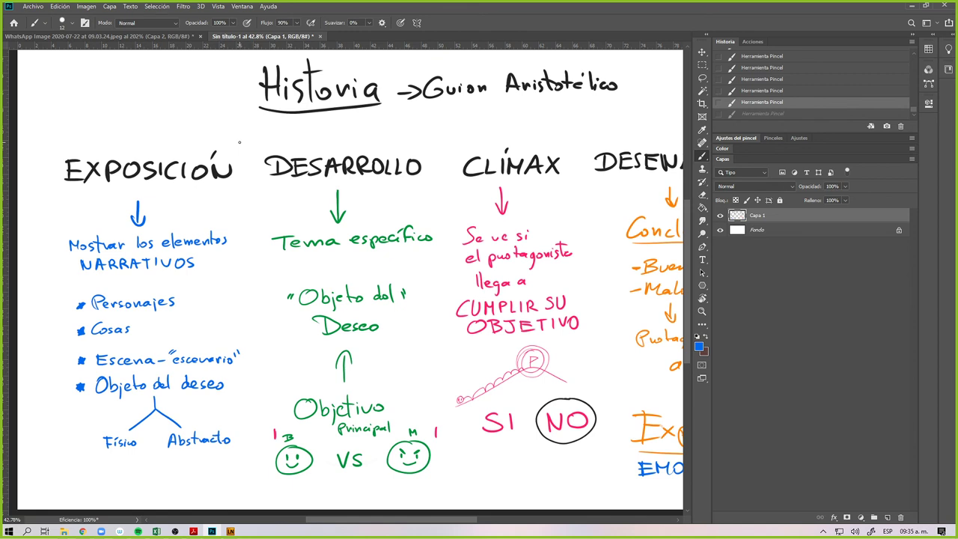
Step: Hide Capa 1 and add a new empty layer above it
{"action": "left_click", "coordinate": [719, 216]}
{"action": "left_click", "coordinate": [888, 516]}
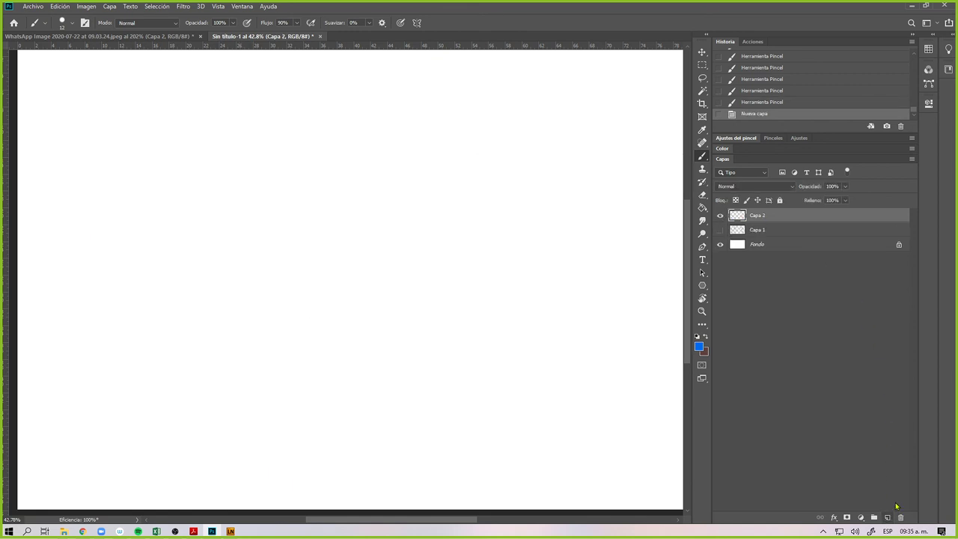
{"action": "key", "text": "z"}
{"action": "mouse_move", "coordinate": [555, 349]}
{"action": "left_mouse_down"}
{"action": "mouse_move", "coordinate": [451, 367]}
{"action": "mouse_move", "coordinate": [457, 359]}
{"action": "left_mouse_up"}
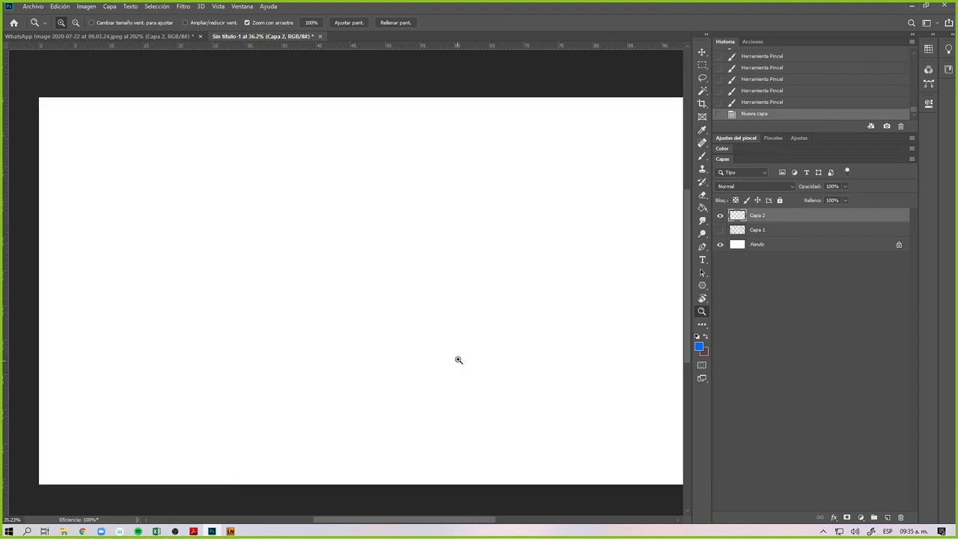
Step: Sketch a blue box in one-point perspective, with an outer frame, a smaller back wall and connecting corner lines
{"action": "key", "text": "b"}
{"action": "mouse_move", "coordinate": [228, 178]}
{"action": "left_mouse_down"}
{"action": "mouse_move", "coordinate": [267, 250]}
{"action": "mouse_move", "coordinate": [459, 250]}
{"action": "mouse_move", "coordinate": [520, 173]}
{"action": "mouse_move", "coordinate": [359, 154]}
{"action": "mouse_move", "coordinate": [216, 162]}
{"action": "mouse_move", "coordinate": [203, 402]}
{"action": "mouse_move", "coordinate": [521, 417]}
{"action": "mouse_move", "coordinate": [530, 164]}
{"action": "left_mouse_up"}
{"action": "left_click_drag", "start_coordinate": [266, 249], "coordinate": [267, 349]}
{"action": "mouse_move", "coordinate": [200, 408]}
{"action": "left_mouse_down"}
{"action": "mouse_move", "coordinate": [276, 351]}
{"action": "mouse_move", "coordinate": [471, 349]}
{"action": "mouse_move", "coordinate": [539, 413]}
{"action": "left_mouse_up"}
{"action": "left_click_drag", "start_coordinate": [476, 251], "coordinate": [470, 347]}
Step: Draw a small insect on the back wall's left half and a scorpion with pincers, legs and curled tail on the right
{"action": "key", "text": "ctrl+space"}
{"action": "mouse_move", "coordinate": [431, 387]}
{"action": "left_mouse_down"}
{"action": "mouse_move", "coordinate": [485, 374]}
{"action": "mouse_move", "coordinate": [509, 388]}
{"action": "left_mouse_up"}
{"action": "key", "text": "b"}
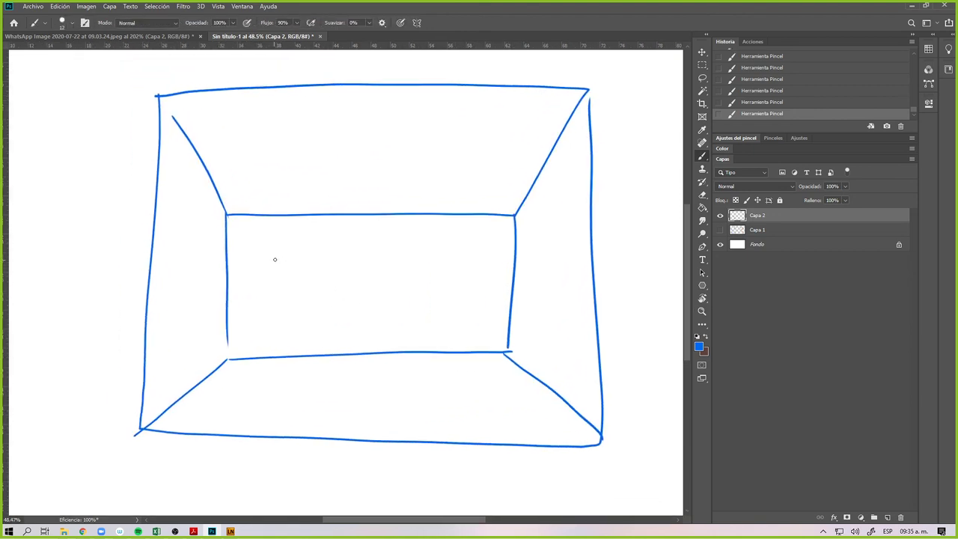
{"action": "mouse_move", "coordinate": [287, 258]}
{"action": "left_mouse_down"}
{"action": "mouse_move", "coordinate": [274, 268]}
{"action": "mouse_move", "coordinate": [303, 253]}
{"action": "mouse_move", "coordinate": [303, 271]}
{"action": "left_mouse_up"}
{"action": "mouse_move", "coordinate": [437, 278]}
{"action": "left_mouse_down"}
{"action": "mouse_move", "coordinate": [468, 288]}
{"action": "mouse_move", "coordinate": [436, 271]}
{"action": "mouse_move", "coordinate": [434, 284]}
{"action": "mouse_move", "coordinate": [467, 285]}
{"action": "mouse_move", "coordinate": [488, 262]}
{"action": "mouse_move", "coordinate": [466, 292]}
{"action": "mouse_move", "coordinate": [496, 276]}
{"action": "mouse_move", "coordinate": [474, 259]}
{"action": "left_mouse_up"}
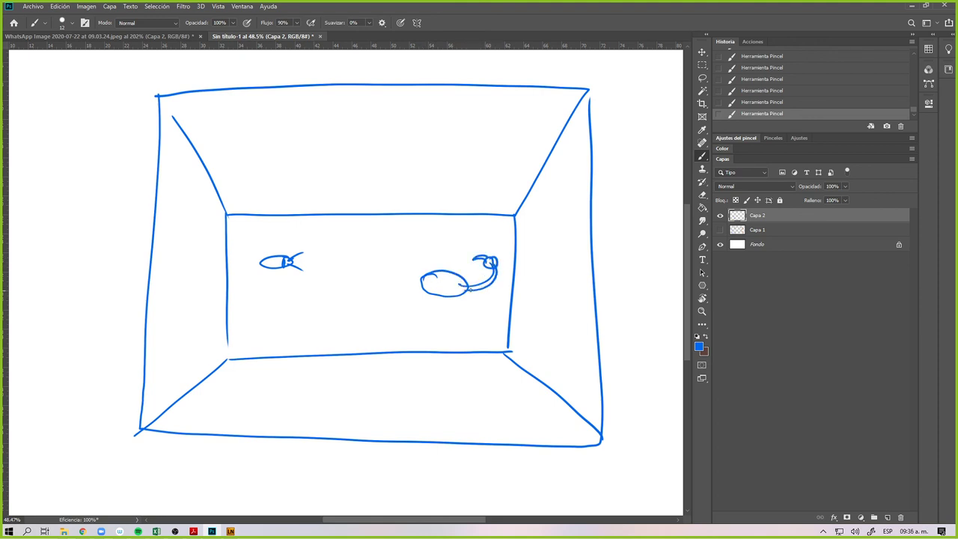
{"action": "mouse_move", "coordinate": [424, 283]}
{"action": "left_mouse_down"}
{"action": "mouse_move", "coordinate": [402, 301]}
{"action": "mouse_move", "coordinate": [427, 275]}
{"action": "mouse_move", "coordinate": [387, 252]}
{"action": "mouse_move", "coordinate": [396, 275]}
{"action": "mouse_move", "coordinate": [411, 260]}
{"action": "left_mouse_up"}
{"action": "mouse_move", "coordinate": [407, 299]}
{"action": "left_mouse_down"}
{"action": "mouse_move", "coordinate": [384, 311]}
{"action": "mouse_move", "coordinate": [405, 294]}
{"action": "mouse_move", "coordinate": [381, 305]}
{"action": "mouse_move", "coordinate": [409, 304]}
{"action": "left_mouse_up"}
{"action": "key", "text": "ctrl+z"}
{"action": "mouse_move", "coordinate": [439, 262]}
{"action": "left_mouse_down"}
{"action": "mouse_move", "coordinate": [442, 272]}
{"action": "mouse_move", "coordinate": [440, 263]}
{"action": "left_mouse_up"}
{"action": "mouse_move", "coordinate": [447, 255]}
{"action": "left_mouse_down"}
{"action": "mouse_move", "coordinate": [464, 277]}
{"action": "mouse_move", "coordinate": [427, 309]}
{"action": "mouse_move", "coordinate": [443, 311]}
{"action": "left_mouse_up"}
{"action": "left_click_drag", "start_coordinate": [458, 297], "coordinate": [461, 309]}
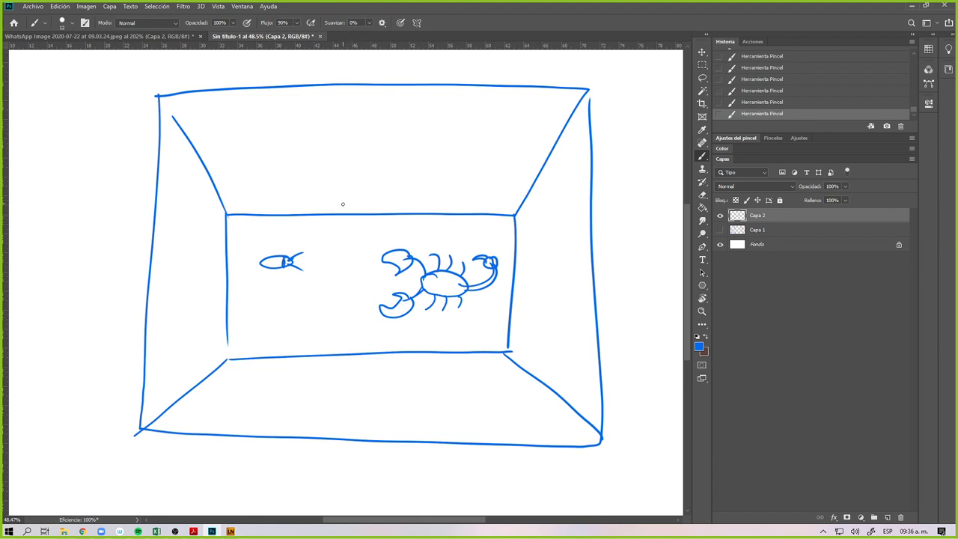
Step: Draw a wavy vertical barrier between the insect and the scorpion, and add small legs to the insect
{"action": "mouse_move", "coordinate": [337, 194]}
{"action": "left_mouse_down"}
{"action": "mouse_move", "coordinate": [333, 323]}
{"action": "mouse_move", "coordinate": [343, 360]}
{"action": "mouse_move", "coordinate": [349, 259]}
{"action": "mouse_move", "coordinate": [340, 201]}
{"action": "mouse_move", "coordinate": [342, 365]}
{"action": "left_mouse_up"}
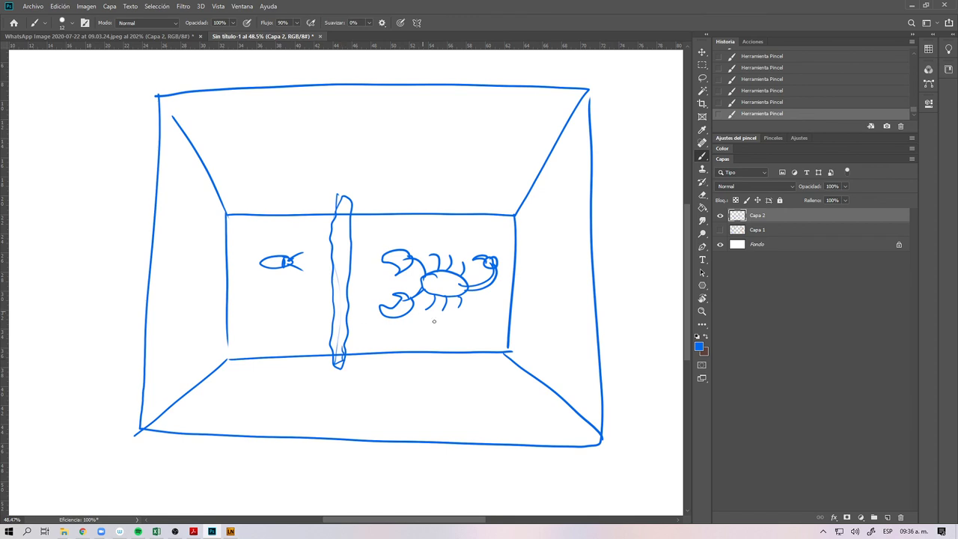
{"action": "mouse_move", "coordinate": [347, 301]}
{"action": "left_mouse_down"}
{"action": "mouse_move", "coordinate": [349, 263]}
{"action": "mouse_move", "coordinate": [335, 241]}
{"action": "left_mouse_up"}
{"action": "mouse_move", "coordinate": [264, 262]}
{"action": "left_mouse_down"}
{"action": "mouse_move", "coordinate": [283, 260]}
{"action": "mouse_move", "coordinate": [279, 248]}
{"action": "left_mouse_up"}
{"action": "left_click_drag", "start_coordinate": [277, 255], "coordinate": [266, 251]}
{"action": "left_click_drag", "start_coordinate": [267, 256], "coordinate": [270, 269]}
{"action": "left_click_drag", "start_coordinate": [266, 267], "coordinate": [261, 273]}
{"action": "left_click_drag", "start_coordinate": [413, 299], "coordinate": [422, 289]}
Step: Handwrite "Sobrevivir" below the box and retrace the box's outer outline
{"action": "left_click_drag", "start_coordinate": [361, 405], "coordinate": [293, 443]}
{"action": "key", "text": "z"}
{"action": "left_click_drag", "start_coordinate": [366, 390], "coordinate": [329, 405]}
{"action": "left_click_drag", "start_coordinate": [398, 379], "coordinate": [365, 339]}
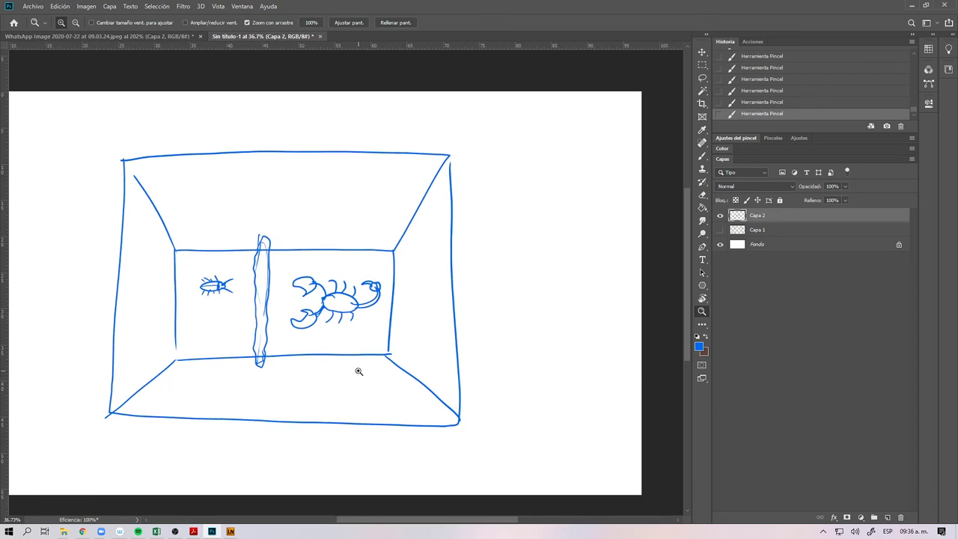
{"action": "key", "text": "b"}
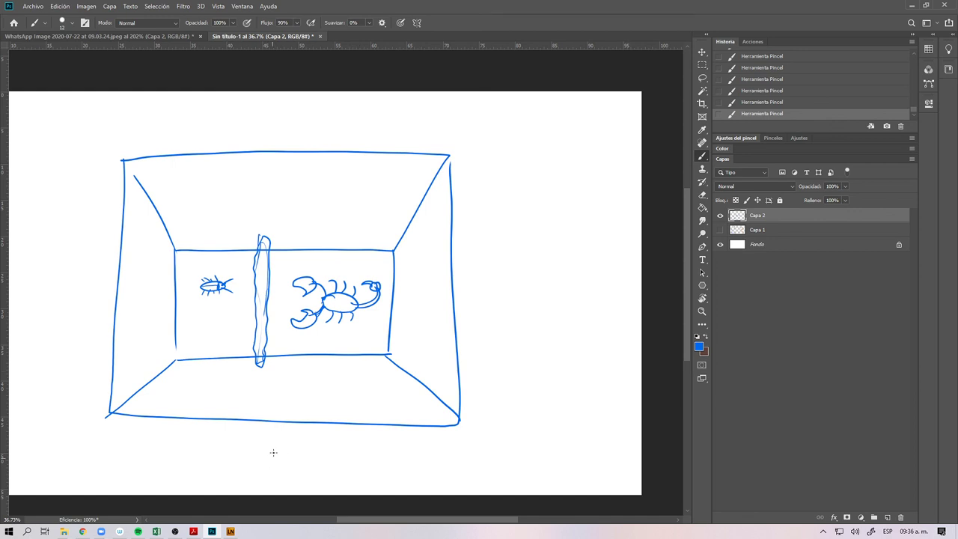
{"action": "left_click_drag", "start_coordinate": [247, 455], "coordinate": [238, 470]}
{"action": "mouse_move", "coordinate": [256, 459]}
{"action": "left_mouse_down"}
{"action": "mouse_move", "coordinate": [315, 464]}
{"action": "mouse_move", "coordinate": [333, 453]}
{"action": "left_mouse_up"}
{"action": "mouse_move", "coordinate": [448, 156]}
{"action": "left_mouse_down"}
{"action": "mouse_move", "coordinate": [133, 156]}
{"action": "mouse_move", "coordinate": [136, 298]}
{"action": "mouse_move", "coordinate": [113, 408]}
{"action": "mouse_move", "coordinate": [441, 410]}
{"action": "mouse_move", "coordinate": [441, 165]}
{"action": "mouse_move", "coordinate": [135, 163]}
{"action": "mouse_move", "coordinate": [118, 415]}
{"action": "mouse_move", "coordinate": [440, 423]}
{"action": "mouse_move", "coordinate": [445, 184]}
{"action": "left_mouse_up"}
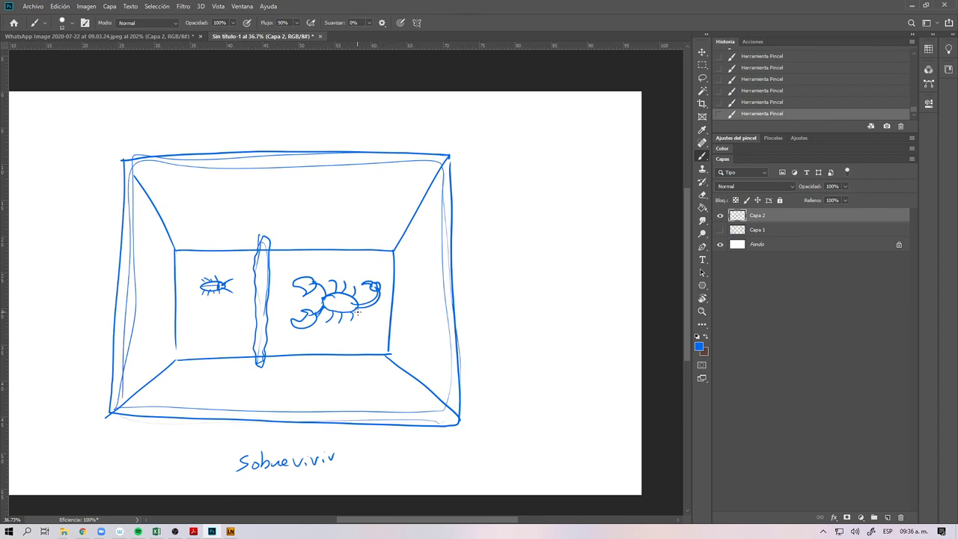
Step: Draw an arrow above each creature and add detail lines to the scorpion's body and the barrier
{"action": "mouse_move", "coordinate": [332, 297]}
{"action": "left_mouse_down"}
{"action": "mouse_move", "coordinate": [331, 312]}
{"action": "mouse_move", "coordinate": [342, 307]}
{"action": "left_mouse_up"}
{"action": "left_click_drag", "start_coordinate": [355, 259], "coordinate": [356, 278]}
{"action": "left_click_drag", "start_coordinate": [349, 270], "coordinate": [363, 267]}
{"action": "mouse_move", "coordinate": [205, 255]}
{"action": "left_mouse_down"}
{"action": "mouse_move", "coordinate": [205, 267]}
{"action": "mouse_move", "coordinate": [210, 259]}
{"action": "left_mouse_up"}
{"action": "left_click_drag", "start_coordinate": [262, 239], "coordinate": [258, 347]}
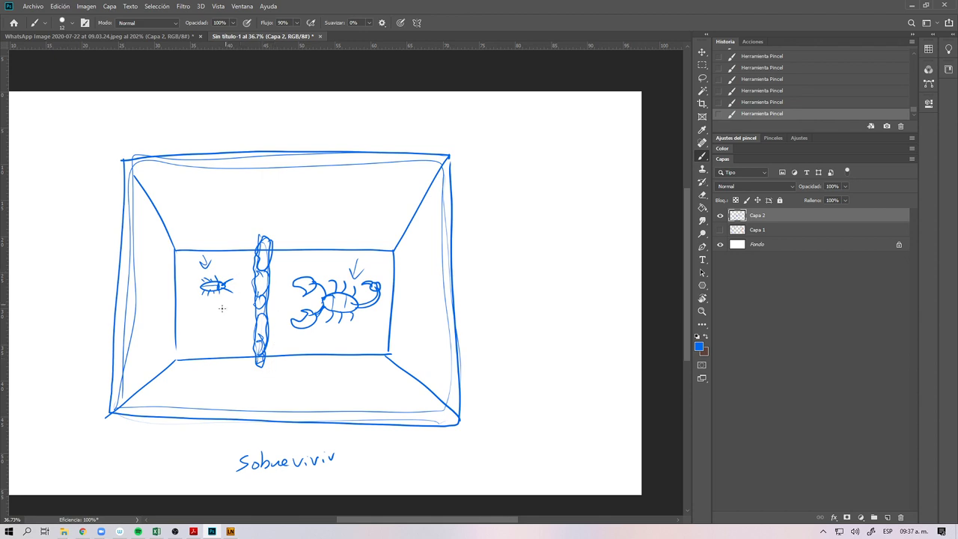
Step: Draw a narrow slanted exit on the right part of the box's floor, with a curved arrow towards "Sobrevivir"
{"action": "mouse_move", "coordinate": [361, 366]}
{"action": "left_mouse_down"}
{"action": "mouse_move", "coordinate": [390, 413]}
{"action": "mouse_move", "coordinate": [363, 363]}
{"action": "mouse_move", "coordinate": [411, 416]}
{"action": "left_mouse_up"}
{"action": "left_click", "coordinate": [368, 370]}
{"action": "left_click", "coordinate": [372, 374]}
{"action": "mouse_move", "coordinate": [374, 372]}
{"action": "left_mouse_down"}
{"action": "mouse_move", "coordinate": [391, 412]}
{"action": "mouse_move", "coordinate": [412, 424]}
{"action": "mouse_move", "coordinate": [366, 449]}
{"action": "mouse_move", "coordinate": [385, 451]}
{"action": "left_mouse_up"}
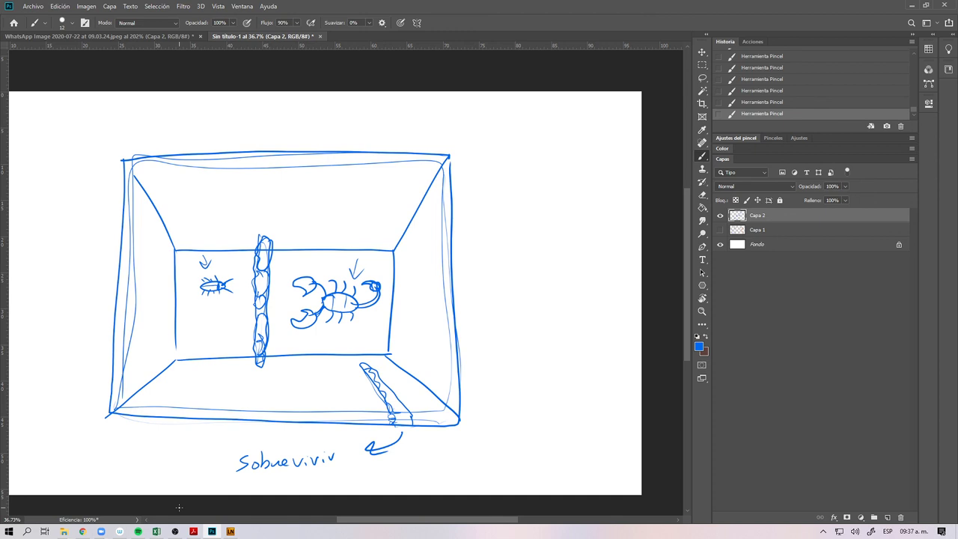
Step: Erase the scorpion and the arrow above it using an enlarged eraser
{"action": "key", "text": "e"}
{"action": "right_click", "coordinate": [325, 300], "text": "alt"}
{"action": "mouse_move", "coordinate": [320, 295]}
{"action": "left_mouse_down"}
{"action": "mouse_move", "coordinate": [364, 304]}
{"action": "mouse_move", "coordinate": [336, 323]}
{"action": "mouse_move", "coordinate": [337, 298]}
{"action": "left_mouse_up"}
{"action": "mouse_move", "coordinate": [314, 282]}
{"action": "left_mouse_down"}
{"action": "mouse_move", "coordinate": [302, 304]}
{"action": "mouse_move", "coordinate": [347, 278]}
{"action": "mouse_move", "coordinate": [362, 301]}
{"action": "mouse_move", "coordinate": [336, 327]}
{"action": "left_mouse_up"}
Step: Draw a large spider with a round abdomen and bent legs in the scorpion's place
{"action": "key", "text": "b"}
{"action": "mouse_move", "coordinate": [340, 294]}
{"action": "left_mouse_down"}
{"action": "mouse_move", "coordinate": [320, 306]}
{"action": "mouse_move", "coordinate": [384, 284]}
{"action": "mouse_move", "coordinate": [353, 306]}
{"action": "mouse_move", "coordinate": [359, 288]}
{"action": "mouse_move", "coordinate": [317, 306]}
{"action": "mouse_move", "coordinate": [320, 272]}
{"action": "mouse_move", "coordinate": [304, 279]}
{"action": "mouse_move", "coordinate": [324, 321]}
{"action": "mouse_move", "coordinate": [301, 323]}
{"action": "mouse_move", "coordinate": [318, 322]}
{"action": "mouse_move", "coordinate": [329, 260]}
{"action": "mouse_move", "coordinate": [317, 262]}
{"action": "mouse_move", "coordinate": [343, 317]}
{"action": "mouse_move", "coordinate": [327, 341]}
{"action": "mouse_move", "coordinate": [345, 256]}
{"action": "mouse_move", "coordinate": [349, 288]}
{"action": "left_mouse_up"}
{"action": "key", "text": "ctrl+z"}
{"action": "mouse_move", "coordinate": [350, 305]}
{"action": "left_mouse_down"}
{"action": "mouse_move", "coordinate": [359, 323]}
{"action": "mouse_move", "coordinate": [348, 340]}
{"action": "left_mouse_up"}
{"action": "mouse_move", "coordinate": [354, 288]}
{"action": "left_mouse_down"}
{"action": "mouse_move", "coordinate": [372, 264]}
{"action": "mouse_move", "coordinate": [378, 269]}
{"action": "left_mouse_up"}
{"action": "mouse_move", "coordinate": [361, 270]}
{"action": "left_mouse_down"}
{"action": "mouse_move", "coordinate": [355, 288]}
{"action": "mouse_move", "coordinate": [379, 341]}
{"action": "left_mouse_up"}
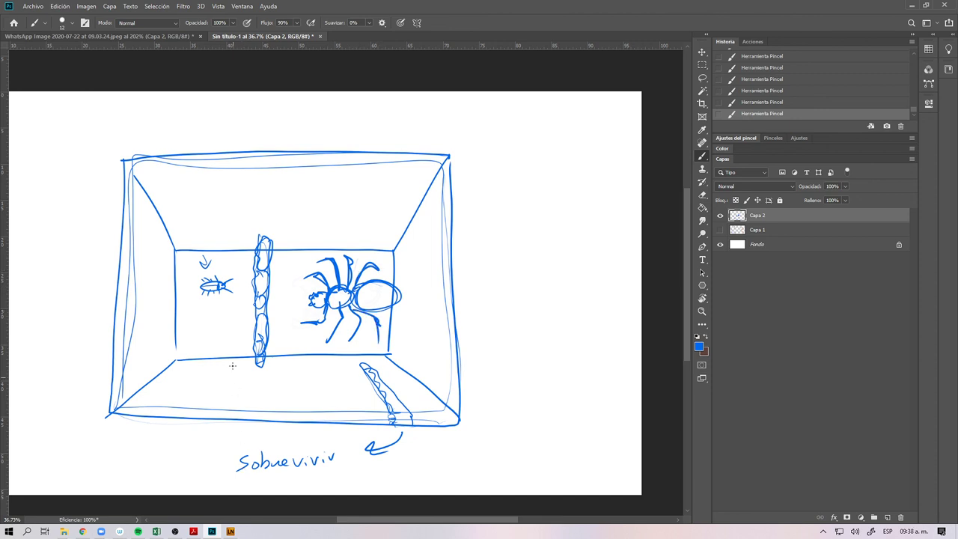
Step: Circle the small insect and trace its winding path around the barrier to the exit, undoing the extra stroke from the spider
{"action": "mouse_move", "coordinate": [216, 296]}
{"action": "left_mouse_down"}
{"action": "mouse_move", "coordinate": [201, 271]}
{"action": "mouse_move", "coordinate": [223, 294]}
{"action": "left_mouse_up"}
{"action": "mouse_move", "coordinate": [235, 286]}
{"action": "left_mouse_down"}
{"action": "mouse_move", "coordinate": [243, 318]}
{"action": "mouse_move", "coordinate": [217, 363]}
{"action": "mouse_move", "coordinate": [254, 390]}
{"action": "mouse_move", "coordinate": [316, 363]}
{"action": "mouse_move", "coordinate": [361, 367]}
{"action": "left_mouse_up"}
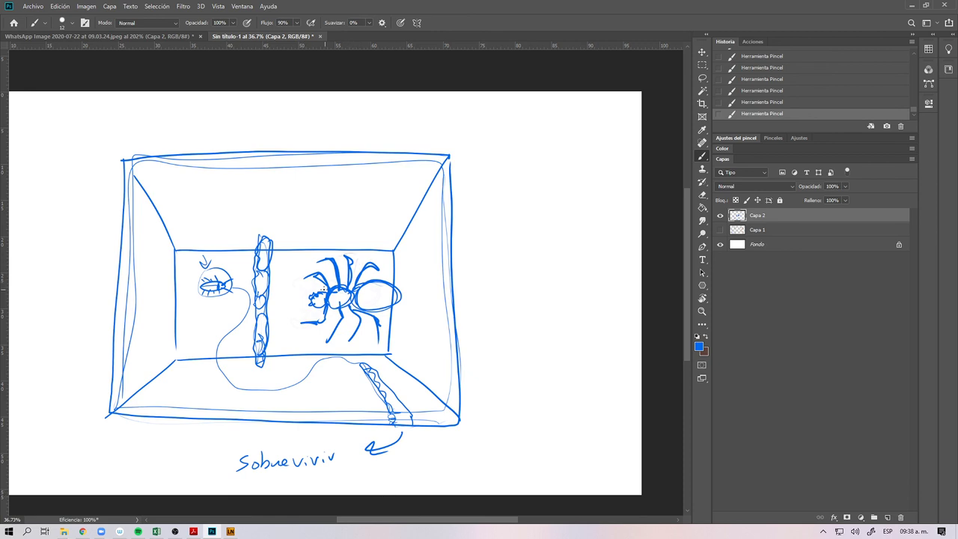
{"action": "left_click_drag", "start_coordinate": [315, 276], "coordinate": [234, 278]}
{"action": "key", "text": "ctrl+z"}
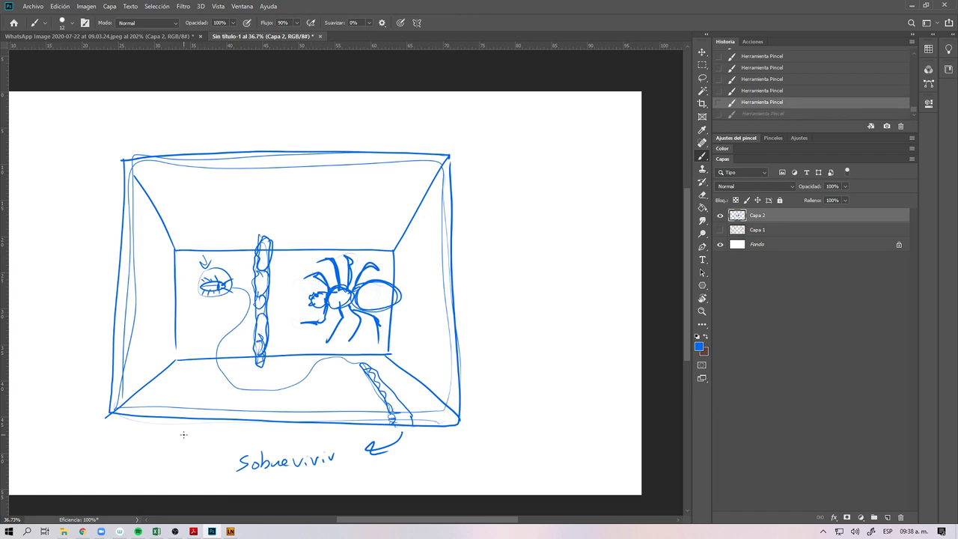
Step: Lasso the spider, move it onto the insect and back to the right of the barrier, and deselect it
{"action": "key", "text": "l"}
{"action": "mouse_move", "coordinate": [334, 349]}
{"action": "left_mouse_down"}
{"action": "mouse_move", "coordinate": [375, 348]}
{"action": "mouse_move", "coordinate": [404, 306]}
{"action": "mouse_move", "coordinate": [387, 273]}
{"action": "mouse_move", "coordinate": [353, 254]}
{"action": "mouse_move", "coordinate": [298, 285]}
{"action": "mouse_move", "coordinate": [333, 349]}
{"action": "left_mouse_up"}
{"action": "key", "text": "v"}
{"action": "mouse_move", "coordinate": [366, 318]}
{"action": "left_mouse_down"}
{"action": "mouse_move", "coordinate": [303, 315]}
{"action": "mouse_move", "coordinate": [285, 297]}
{"action": "left_mouse_up"}
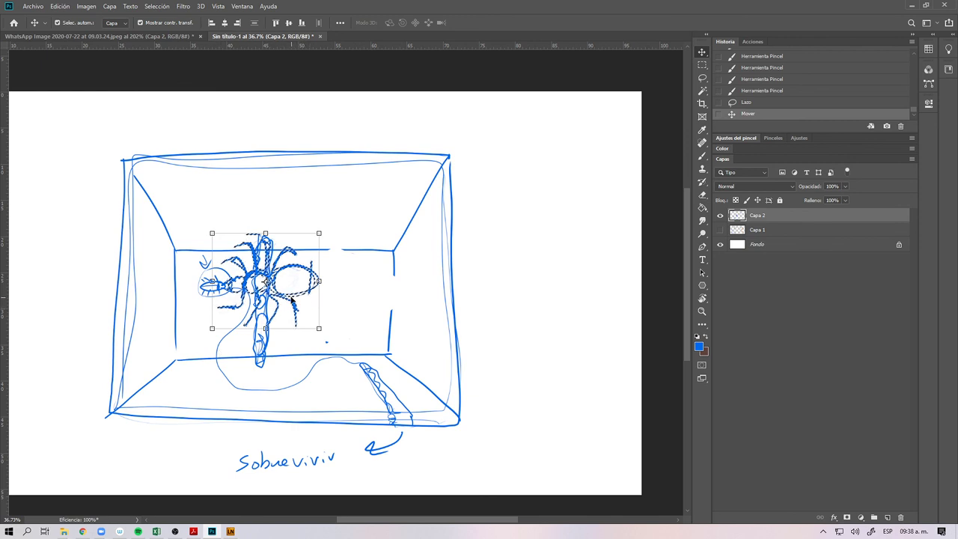
{"action": "left_click_drag", "start_coordinate": [262, 276], "coordinate": [362, 313]}
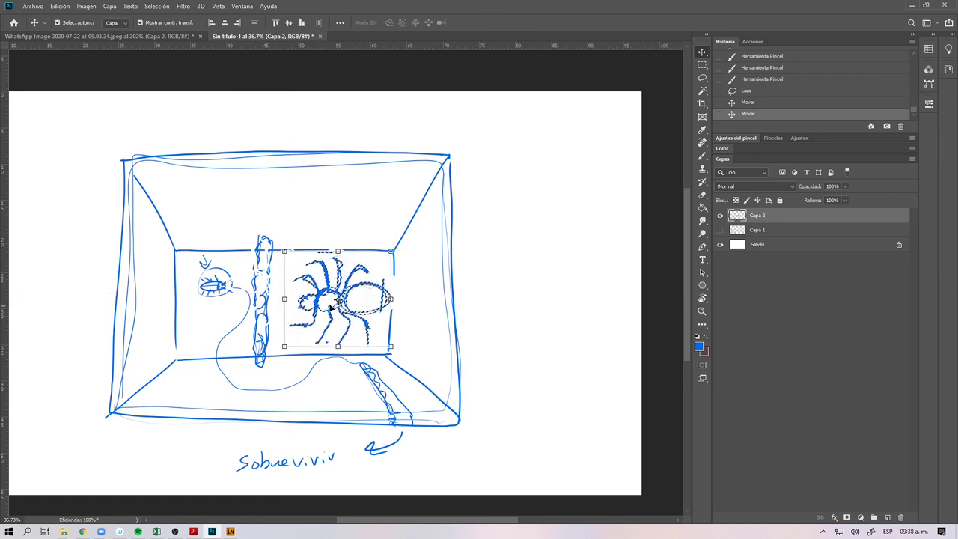
{"action": "key", "text": "m"}
{"action": "key", "text": "ctrl+d"}
{"action": "key", "text": "b"}
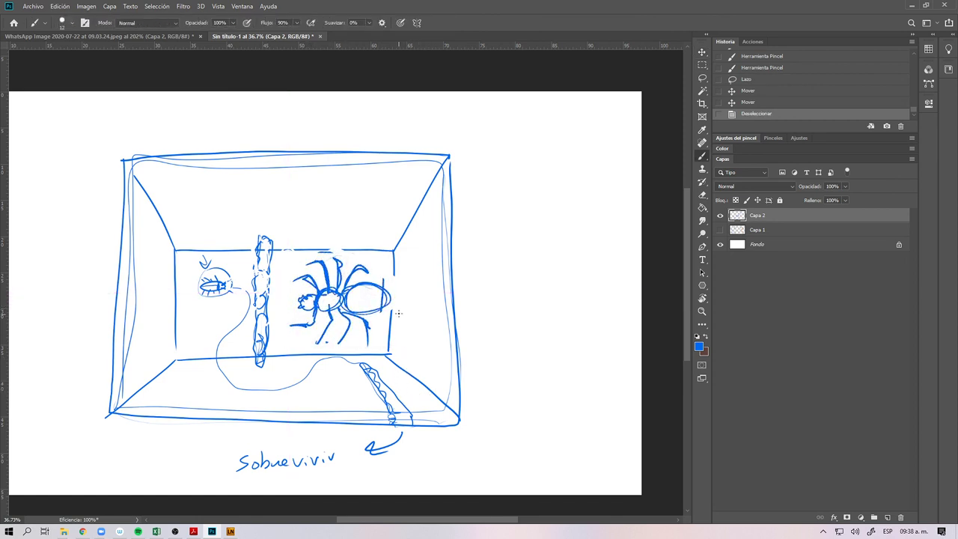
Step: Redraw the missing piece of the back wall's right edge beside the spider
{"action": "left_click_drag", "start_coordinate": [393, 272], "coordinate": [389, 326]}
{"action": "key", "text": "ctrl+z"}
{"action": "left_click_drag", "start_coordinate": [394, 274], "coordinate": [389, 325]}
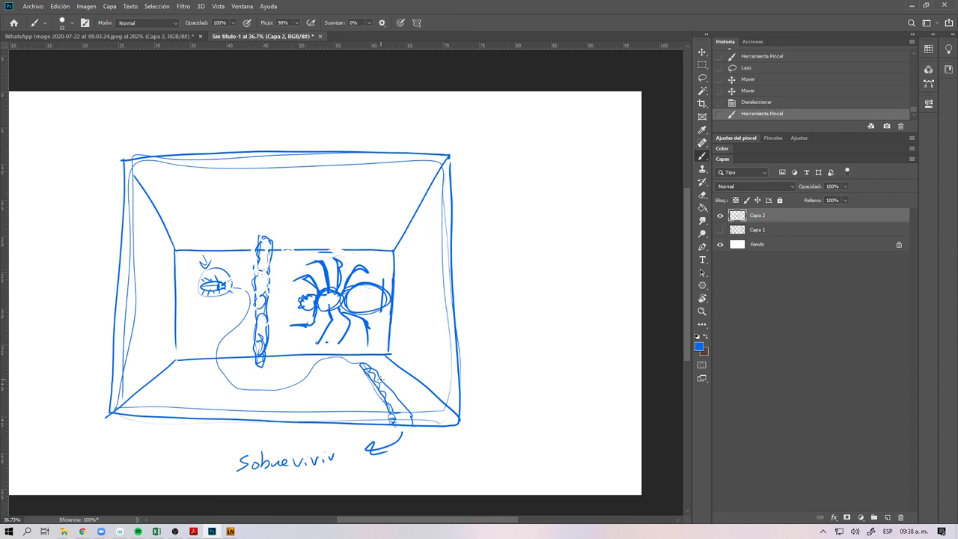
Step: Erase the small insect and the circle around it
{"action": "key", "text": "z"}
{"action": "left_click_drag", "start_coordinate": [227, 298], "coordinate": [350, 312]}
{"action": "left_click_drag", "start_coordinate": [304, 330], "coordinate": [343, 329]}
{"action": "key", "text": "e"}
{"action": "mouse_move", "coordinate": [309, 281]}
{"action": "left_mouse_down"}
{"action": "mouse_move", "coordinate": [277, 283]}
{"action": "mouse_move", "coordinate": [328, 275]}
{"action": "mouse_move", "coordinate": [292, 269]}
{"action": "mouse_move", "coordinate": [297, 301]}
{"action": "mouse_move", "coordinate": [333, 276]}
{"action": "mouse_move", "coordinate": [276, 266]}
{"action": "mouse_move", "coordinate": [344, 290]}
{"action": "mouse_move", "coordinate": [289, 304]}
{"action": "left_mouse_up"}
{"action": "key", "text": "b"}
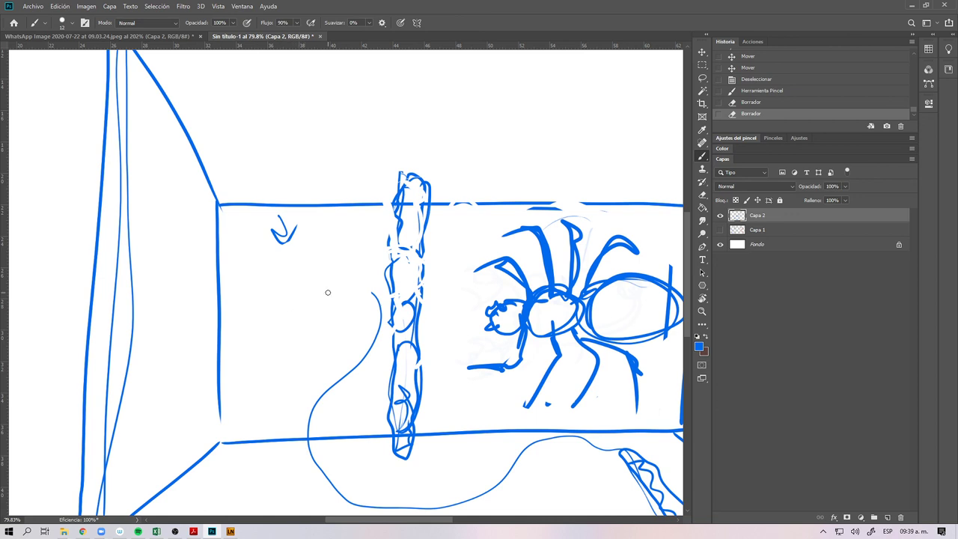
Step: Draw a small spider with an oval abdomen, head and short legs in the erased insect's place
{"action": "mouse_move", "coordinate": [296, 277]}
{"action": "left_mouse_down"}
{"action": "mouse_move", "coordinate": [271, 279]}
{"action": "mouse_move", "coordinate": [310, 285]}
{"action": "mouse_move", "coordinate": [325, 276]}
{"action": "mouse_move", "coordinate": [315, 291]}
{"action": "mouse_move", "coordinate": [326, 277]}
{"action": "mouse_move", "coordinate": [310, 275]}
{"action": "mouse_move", "coordinate": [331, 276]}
{"action": "mouse_move", "coordinate": [298, 309]}
{"action": "left_mouse_up"}
{"action": "left_click", "coordinate": [317, 281]}
{"action": "left_click", "coordinate": [308, 278]}
{"action": "left_click_drag", "start_coordinate": [303, 260], "coordinate": [317, 305]}
{"action": "left_click_drag", "start_coordinate": [325, 272], "coordinate": [321, 256]}
{"action": "mouse_move", "coordinate": [318, 290]}
{"action": "left_mouse_down"}
{"action": "mouse_move", "coordinate": [328, 304]}
{"action": "mouse_move", "coordinate": [338, 260]}
{"action": "mouse_move", "coordinate": [261, 292]}
{"action": "mouse_move", "coordinate": [272, 288]}
{"action": "left_mouse_up"}
{"action": "key", "text": "ctrl+z"}
{"action": "key", "text": "ctrl+z"}
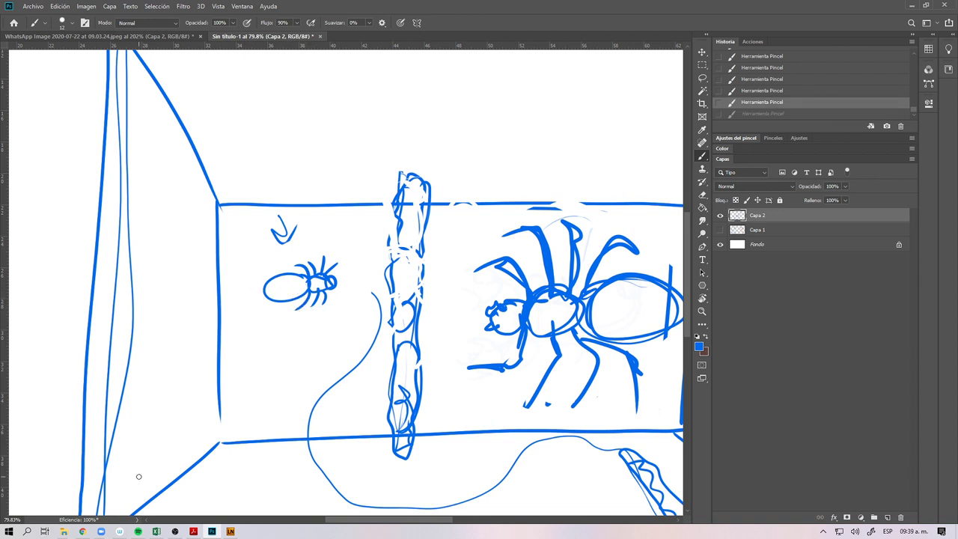
{"action": "left_click_drag", "start_coordinate": [321, 329], "coordinate": [302, 319]}
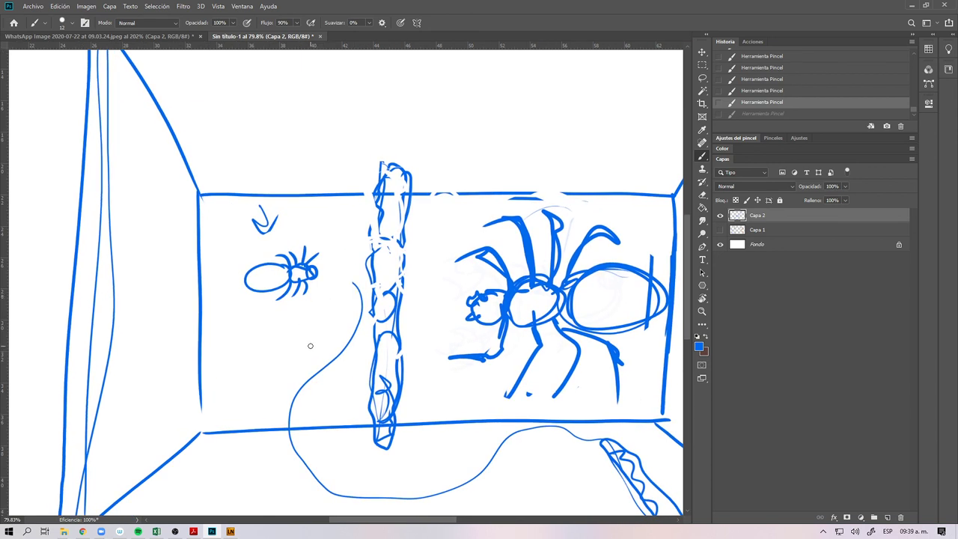
{"action": "key", "text": "z"}
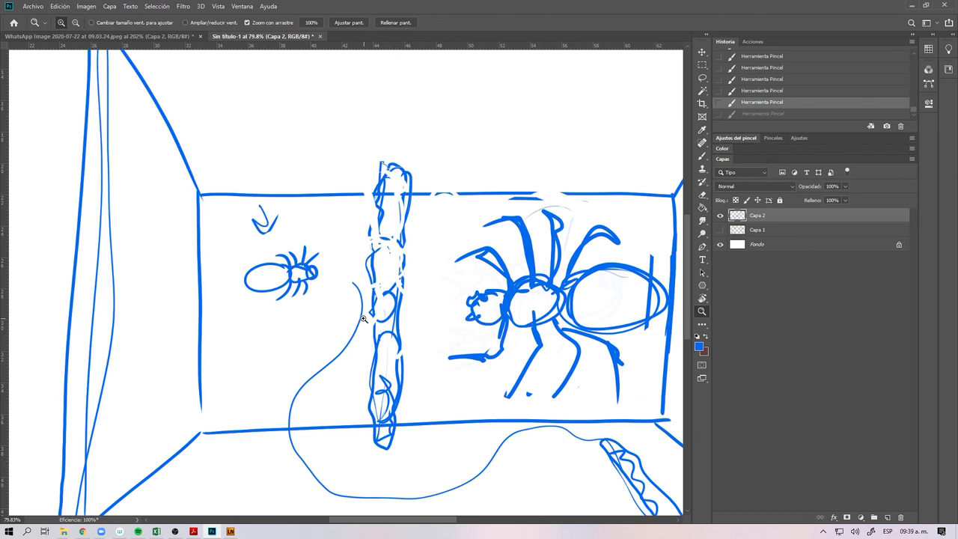
{"action": "left_click_drag", "start_coordinate": [351, 317], "coordinate": [328, 315]}
{"action": "key", "text": "ctrl+shift+z"}
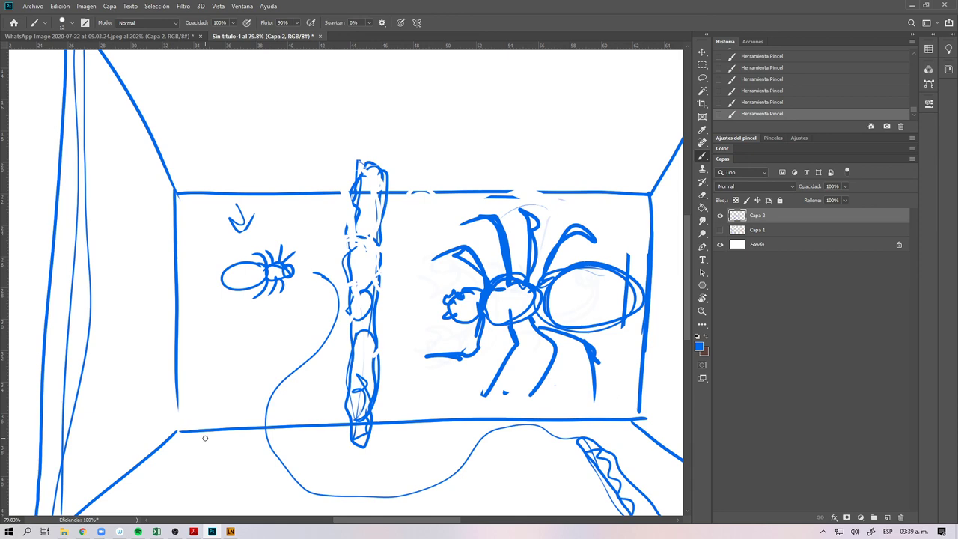
Step: Draw an arrow from the large spider out of the box to an underlined "Caracterización", with a downward arrow beneath the word
{"action": "key", "text": "z"}
{"action": "left_click_drag", "start_coordinate": [388, 393], "coordinate": [359, 392]}
{"action": "mouse_move", "coordinate": [453, 404]}
{"action": "left_mouse_down"}
{"action": "mouse_move", "coordinate": [378, 364]}
{"action": "mouse_move", "coordinate": [337, 365]}
{"action": "left_mouse_up"}
{"action": "scroll", "coordinate": [430, 356], "scroll_direction": "down", "scroll_amount": 3}
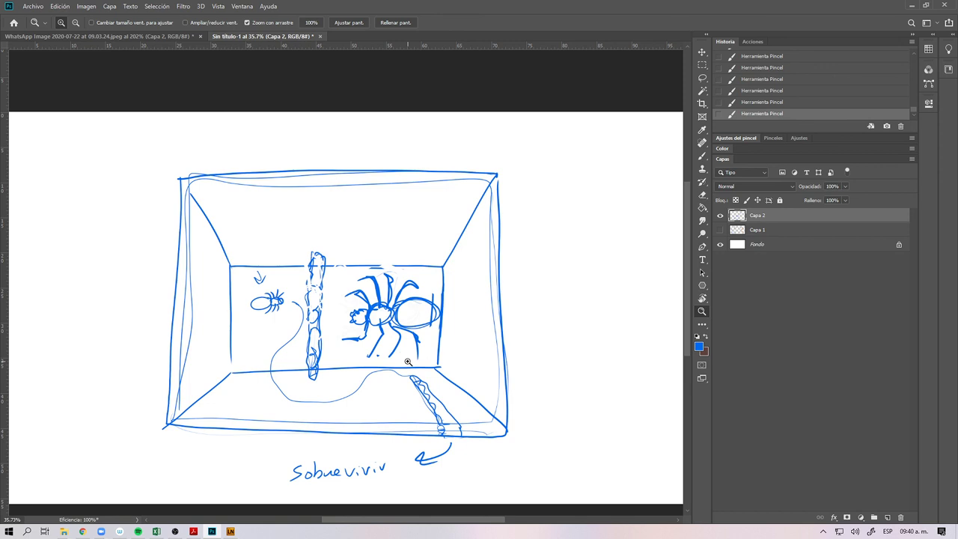
{"action": "key", "text": "b"}
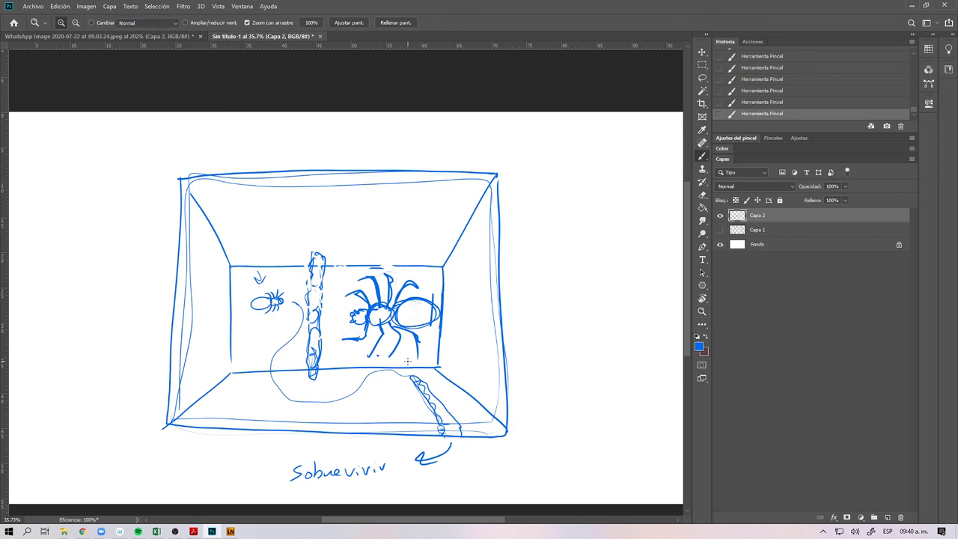
{"action": "mouse_move", "coordinate": [426, 293]}
{"action": "left_mouse_down"}
{"action": "mouse_move", "coordinate": [537, 265]}
{"action": "mouse_move", "coordinate": [471, 299]}
{"action": "left_mouse_up"}
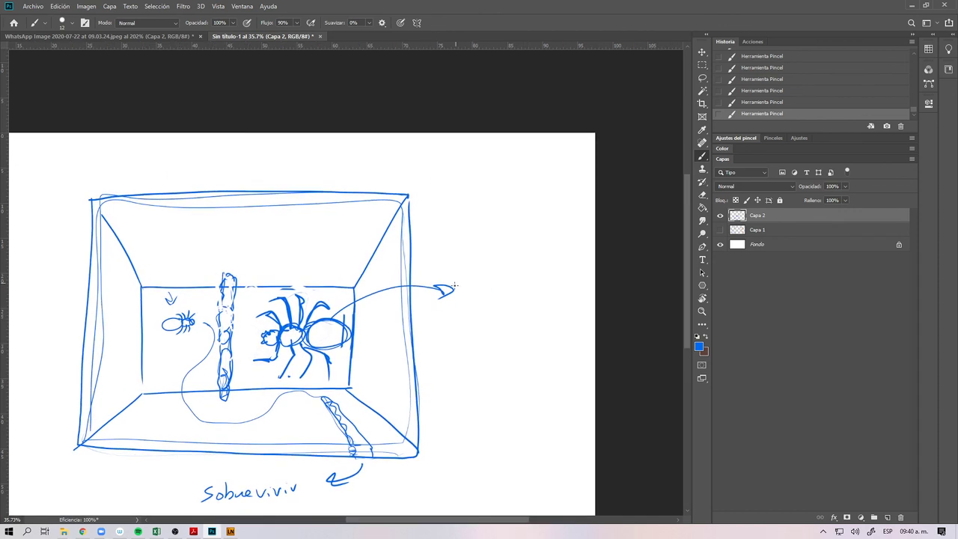
{"action": "mouse_move", "coordinate": [435, 281]}
{"action": "left_mouse_down"}
{"action": "mouse_move", "coordinate": [434, 300]}
{"action": "mouse_move", "coordinate": [577, 287]}
{"action": "mouse_move", "coordinate": [567, 275]}
{"action": "left_mouse_up"}
{"action": "left_click_drag", "start_coordinate": [467, 300], "coordinate": [558, 295]}
{"action": "left_click_drag", "start_coordinate": [506, 310], "coordinate": [509, 323]}
{"action": "left_click_drag", "start_coordinate": [503, 316], "coordinate": [519, 318]}
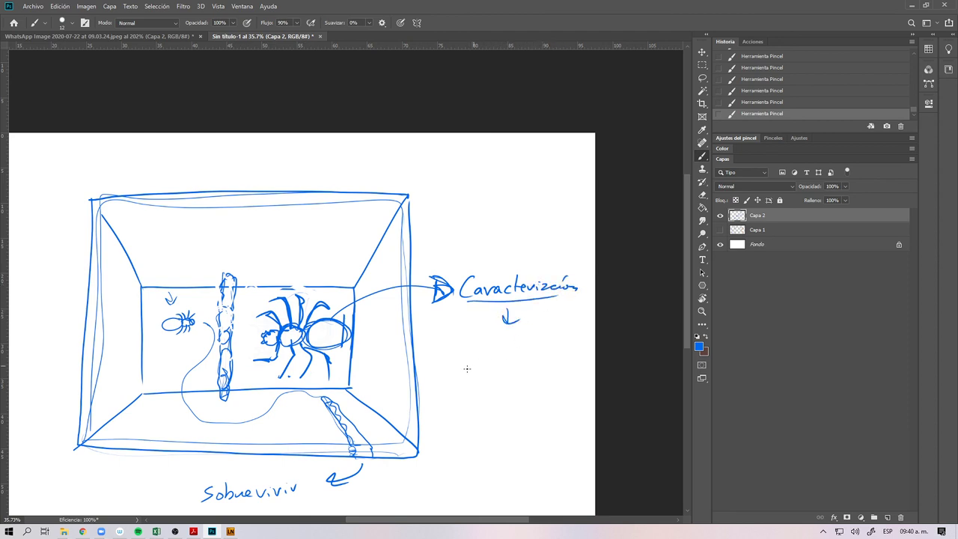
Step: Handwrite "- ACTITUD" under the downward arrow as the first list item
{"action": "mouse_move", "coordinate": [478, 349]}
{"action": "left_mouse_down"}
{"action": "mouse_move", "coordinate": [482, 330]}
{"action": "mouse_move", "coordinate": [488, 349]}
{"action": "mouse_move", "coordinate": [506, 347]}
{"action": "mouse_move", "coordinate": [513, 332]}
{"action": "left_mouse_up"}
{"action": "mouse_move", "coordinate": [516, 332]}
{"action": "left_mouse_down"}
{"action": "mouse_move", "coordinate": [516, 345]}
{"action": "mouse_move", "coordinate": [536, 332]}
{"action": "left_mouse_up"}
{"action": "left_click_drag", "start_coordinate": [537, 333], "coordinate": [550, 346]}
{"action": "mouse_move", "coordinate": [549, 332]}
{"action": "left_mouse_down"}
{"action": "mouse_move", "coordinate": [558, 334]}
{"action": "mouse_move", "coordinate": [551, 345]}
{"action": "left_mouse_up"}
Step: Add "- Forma de pensar" as the second item under "Caracterización"
{"action": "mouse_move", "coordinate": [556, 357]}
{"action": "left_mouse_down"}
{"action": "mouse_move", "coordinate": [580, 260]}
{"action": "mouse_move", "coordinate": [572, 266]}
{"action": "left_mouse_up"}
{"action": "key", "text": "z"}
{"action": "left_click", "coordinate": [567, 284]}
{"action": "key", "text": "e"}
{"action": "key", "text": "b"}
{"action": "mouse_move", "coordinate": [464, 285]}
{"action": "left_mouse_down"}
{"action": "mouse_move", "coordinate": [464, 301]}
{"action": "mouse_move", "coordinate": [474, 285]}
{"action": "mouse_move", "coordinate": [586, 296]}
{"action": "left_mouse_up"}
{"action": "left_click_drag", "start_coordinate": [472, 324], "coordinate": [564, 316]}
{"action": "left_click_drag", "start_coordinate": [565, 315], "coordinate": [570, 312]}
Step: Add "- Apariencia" and "- gestos" as the last two items of the characterization list
{"action": "mouse_move", "coordinate": [472, 341]}
{"action": "left_mouse_down"}
{"action": "mouse_move", "coordinate": [468, 365]}
{"action": "mouse_move", "coordinate": [481, 365]}
{"action": "left_mouse_up"}
{"action": "left_click_drag", "start_coordinate": [471, 356], "coordinate": [587, 351]}
{"action": "left_click_drag", "start_coordinate": [447, 395], "coordinate": [460, 394]}
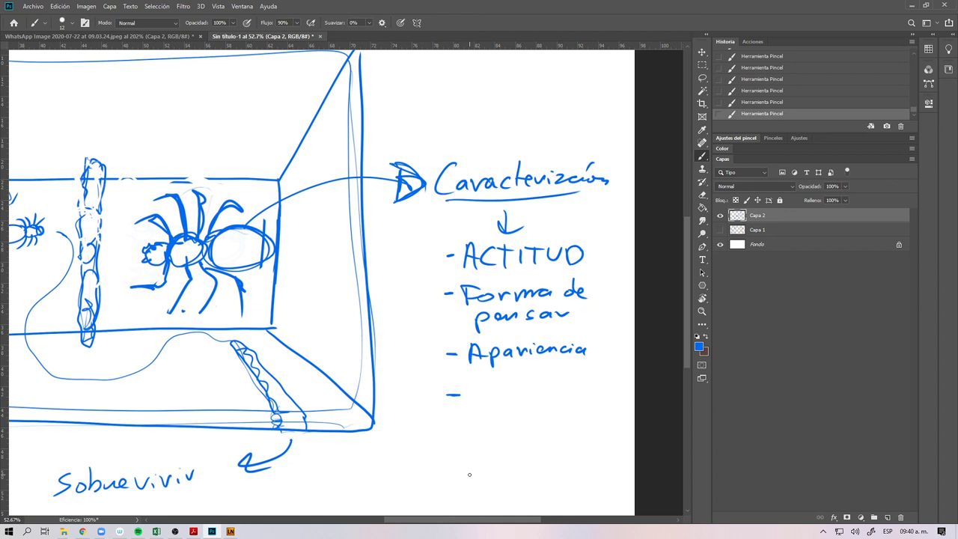
{"action": "mouse_move", "coordinate": [476, 390]}
{"action": "left_mouse_down"}
{"action": "mouse_move", "coordinate": [467, 410]}
{"action": "mouse_move", "coordinate": [509, 390]}
{"action": "left_mouse_up"}
{"action": "left_click_drag", "start_coordinate": [505, 385], "coordinate": [522, 384]}
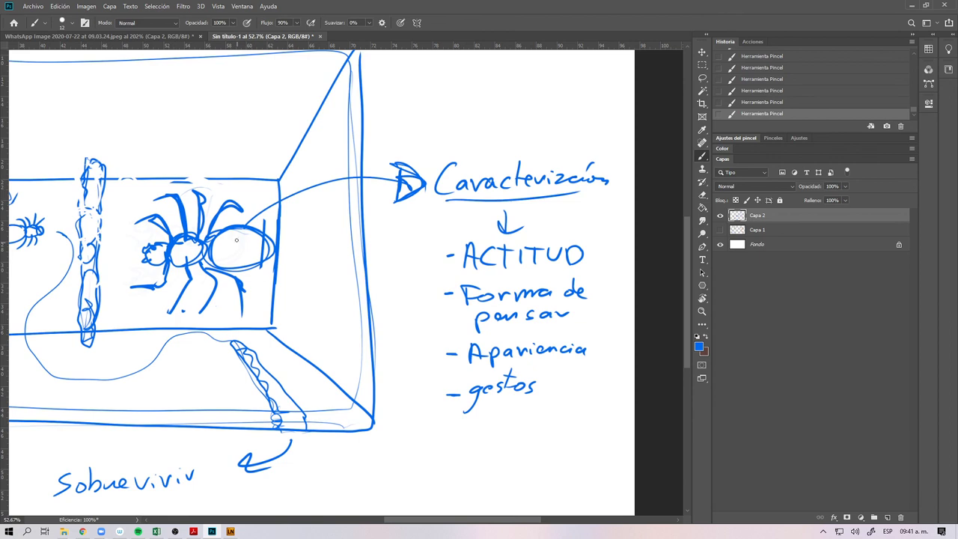
Step: Add hatching and short hairs to the large spider's abdomen, and erase the stray vertical line near its rear end
{"action": "left_click_drag", "start_coordinate": [224, 245], "coordinate": [222, 272]}
{"action": "left_click_drag", "start_coordinate": [238, 229], "coordinate": [253, 257]}
{"action": "left_click_drag", "start_coordinate": [256, 249], "coordinate": [259, 264]}
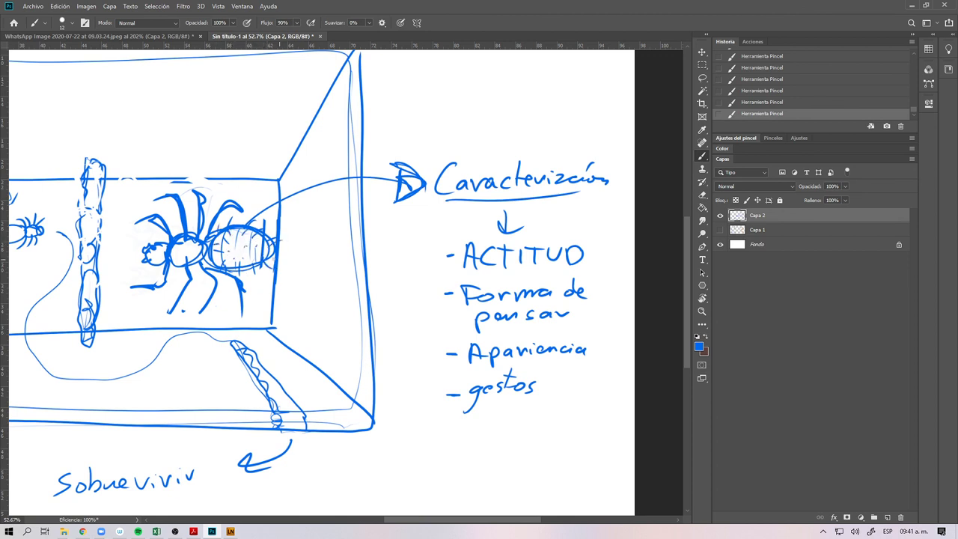
{"action": "key", "text": "e"}
{"action": "left_click_drag", "start_coordinate": [264, 224], "coordinate": [261, 281]}
{"action": "left_click_drag", "start_coordinate": [256, 229], "coordinate": [266, 234]}
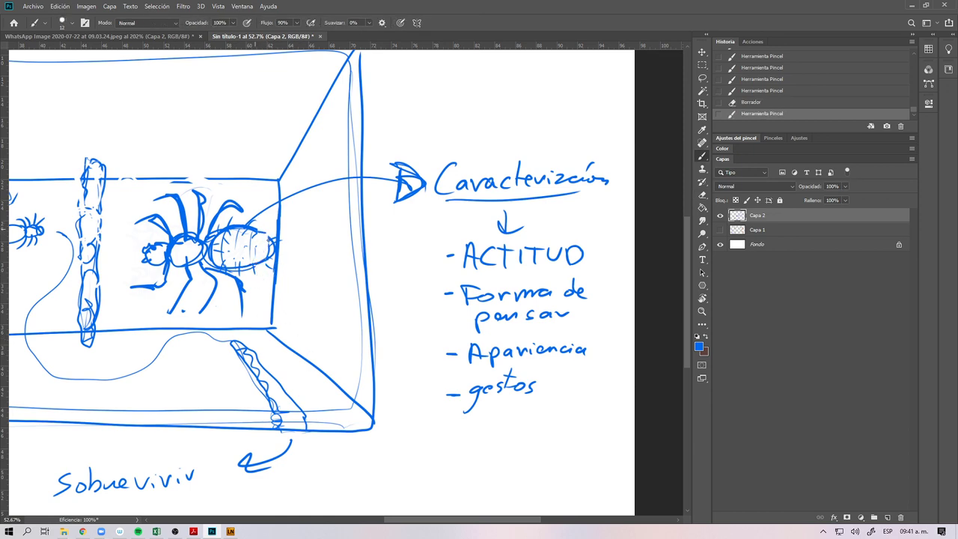
Step: Hide the layer with the spider scene and add a new empty layer for the next example
{"action": "key", "text": "z"}
{"action": "left_click_drag", "start_coordinate": [368, 281], "coordinate": [349, 305]}
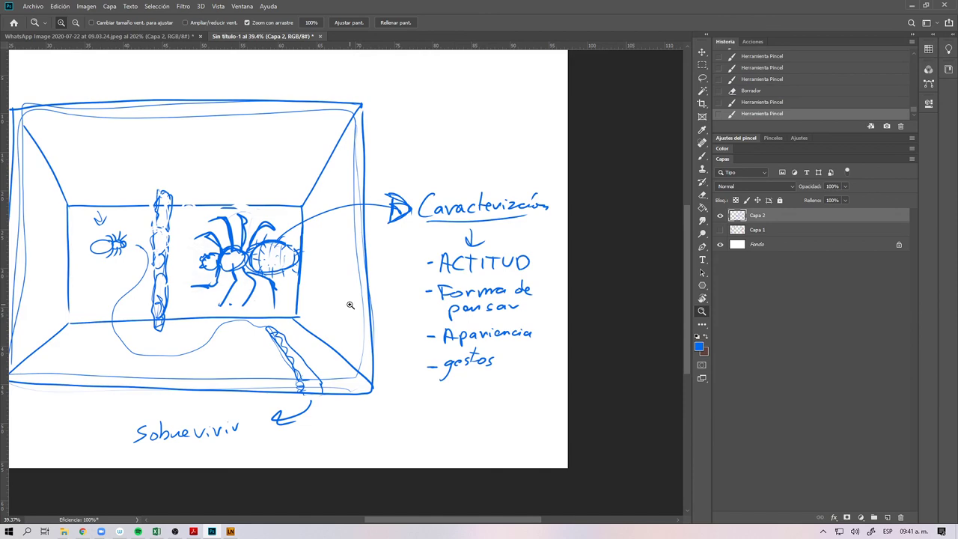
{"action": "left_click_drag", "start_coordinate": [391, 305], "coordinate": [493, 292]}
{"action": "left_click", "coordinate": [720, 214]}
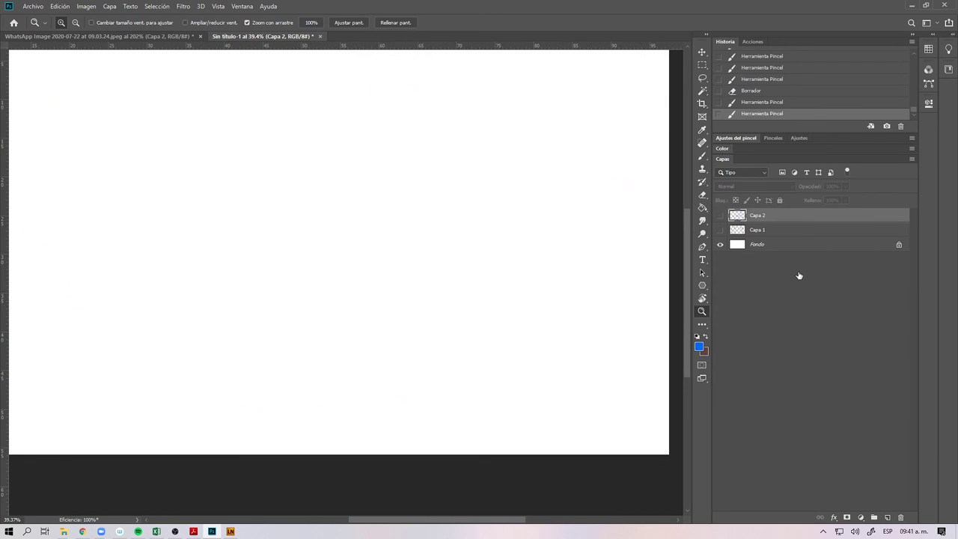
{"action": "left_click", "coordinate": [887, 517]}
{"action": "key", "text": "b"}
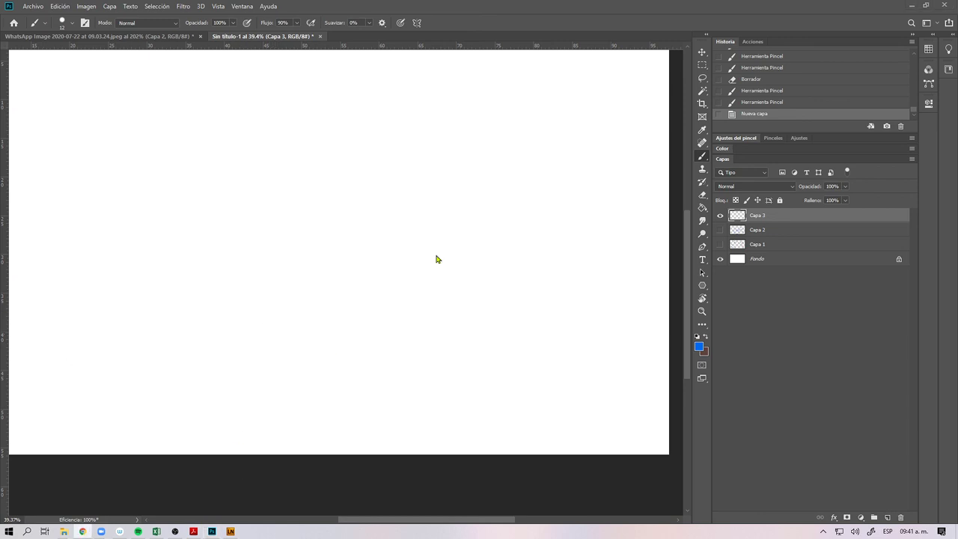
Step: Switch to Chrome and run a Google image search for "chino malo de la peliculas" in a new tab
{"action": "left_click", "coordinate": [82, 531]}
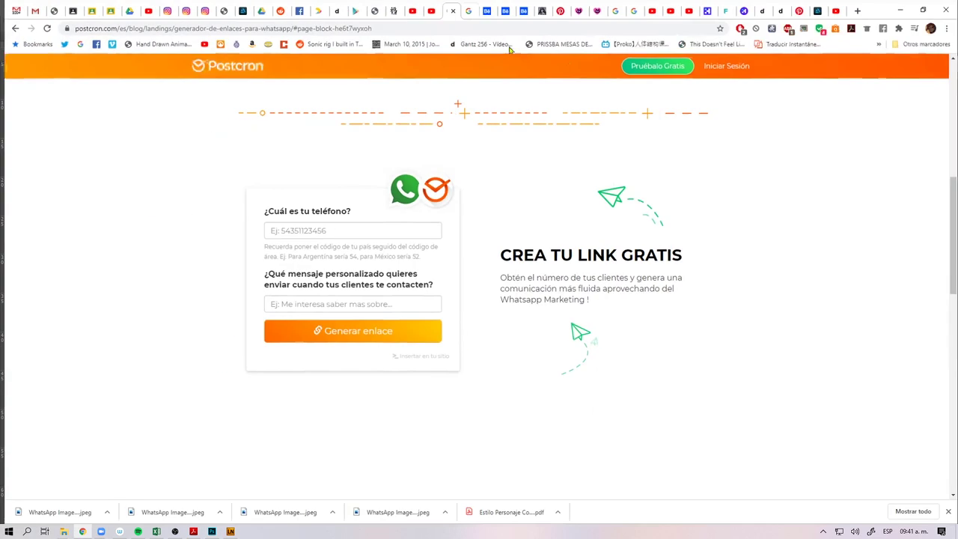
{"action": "left_click", "coordinate": [857, 9]}
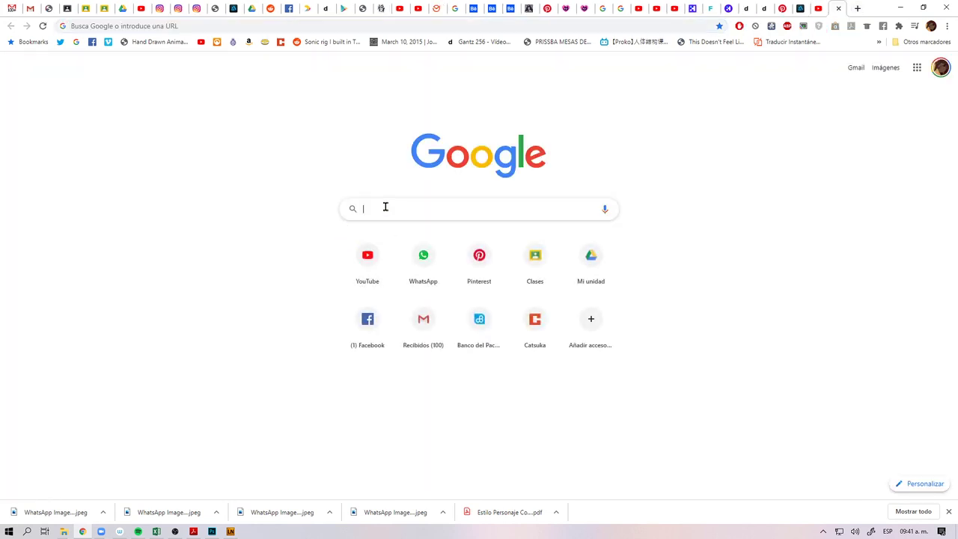
{"action": "type", "text": "chino "}
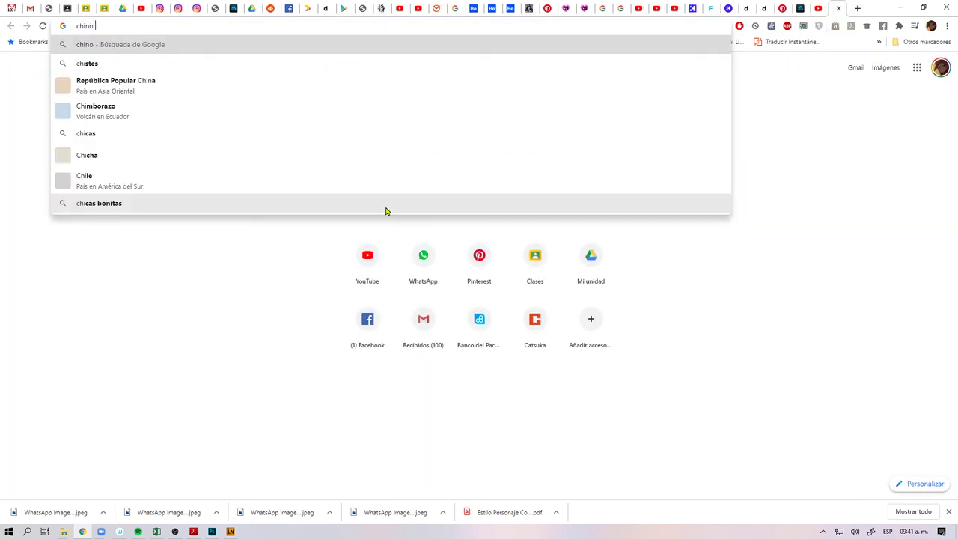
{"action": "type", "text": "malo de la "}
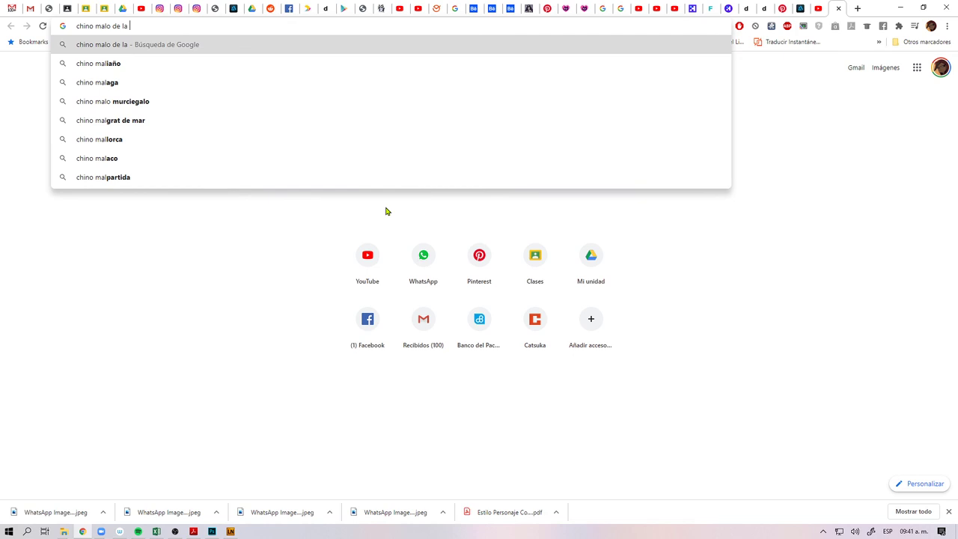
{"action": "type", "text": "peliculas"}
{"action": "key", "text": "Return"}
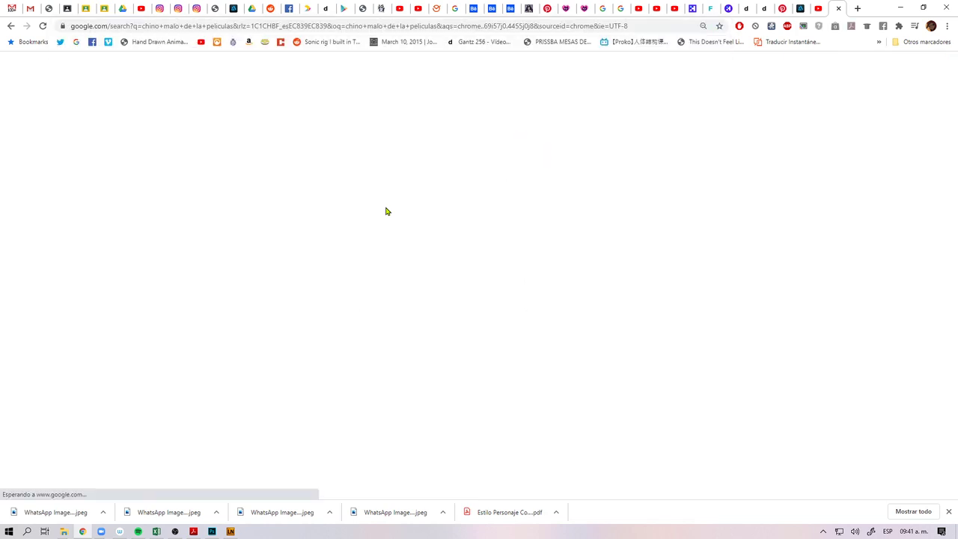
{"action": "left_click", "coordinate": [133, 98]}
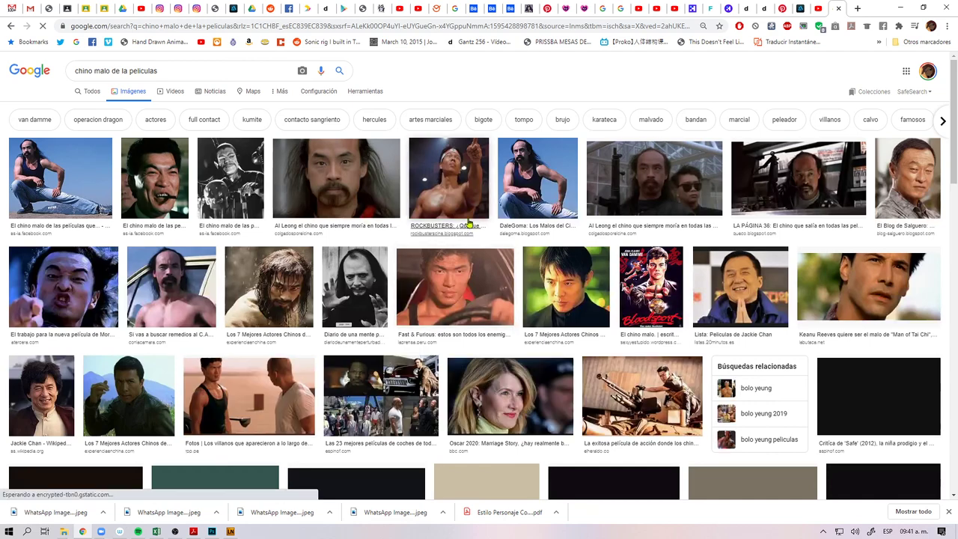
Step: Copy the ROCKBUSTERS image of the pointing Bolo Yeung from the results and paste it into the Photoshop document
{"action": "left_click", "coordinate": [449, 179]}
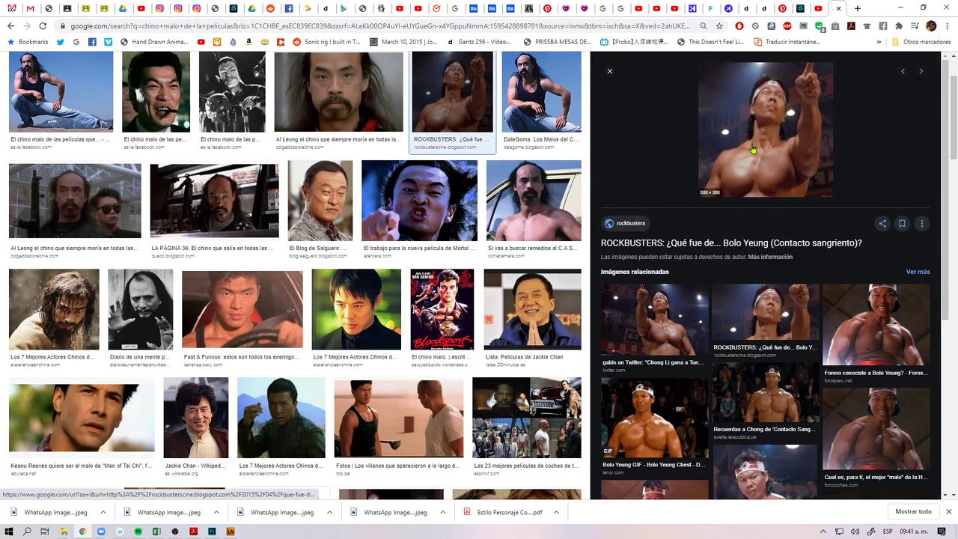
{"action": "scroll", "coordinate": [752, 150], "scroll_direction": "up", "scroll_amount": 1}
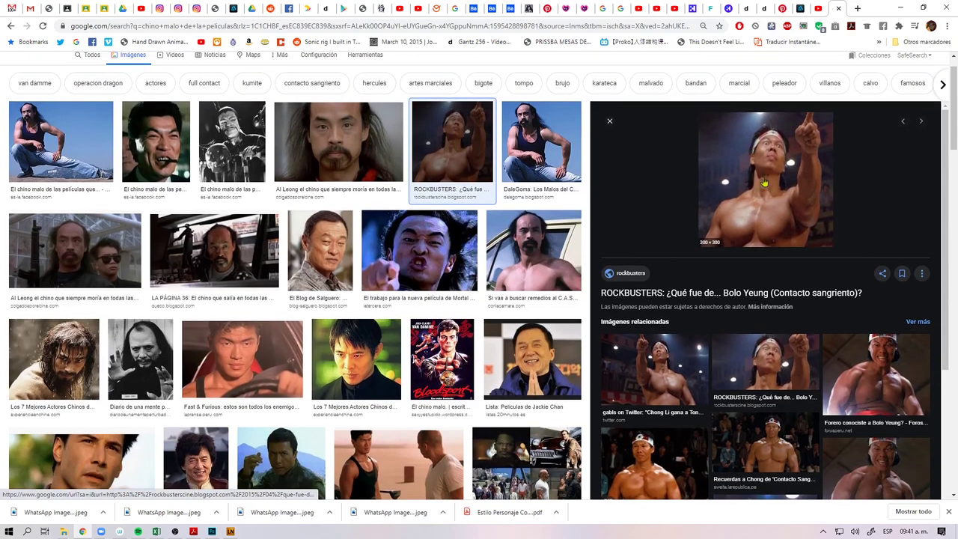
{"action": "right_click", "coordinate": [752, 170]}
{"action": "left_click", "coordinate": [778, 287]}
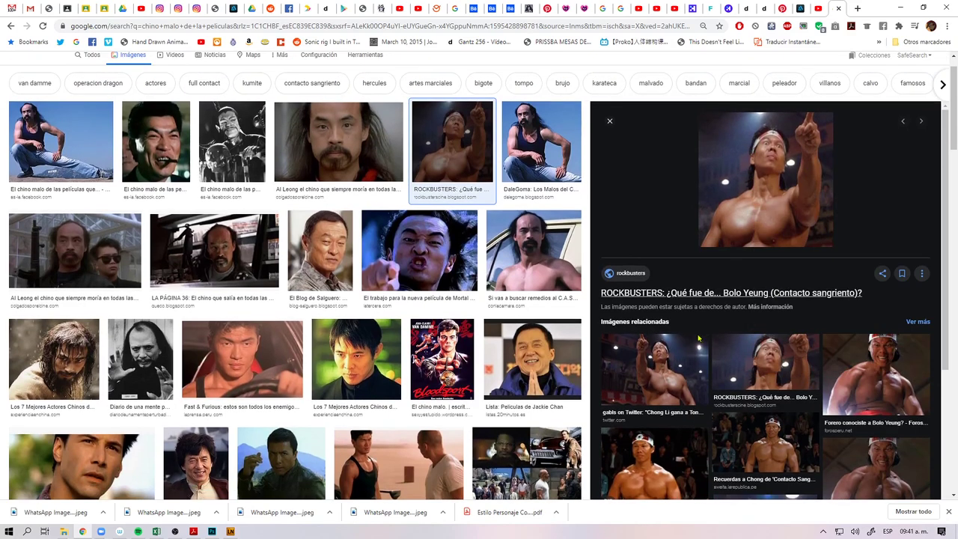
{"action": "left_click", "coordinate": [212, 530]}
{"action": "key", "text": "ctrl+v"}
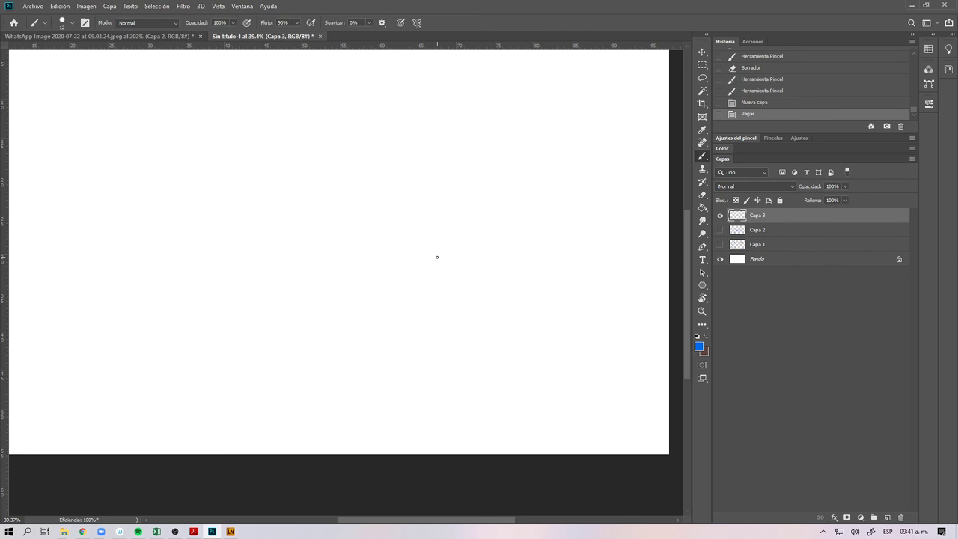
Step: Enlarge the pasted Bolo Yeung picture proportionally from its centre to several times its size with Free Transform
{"action": "key", "text": "ctrl+t"}
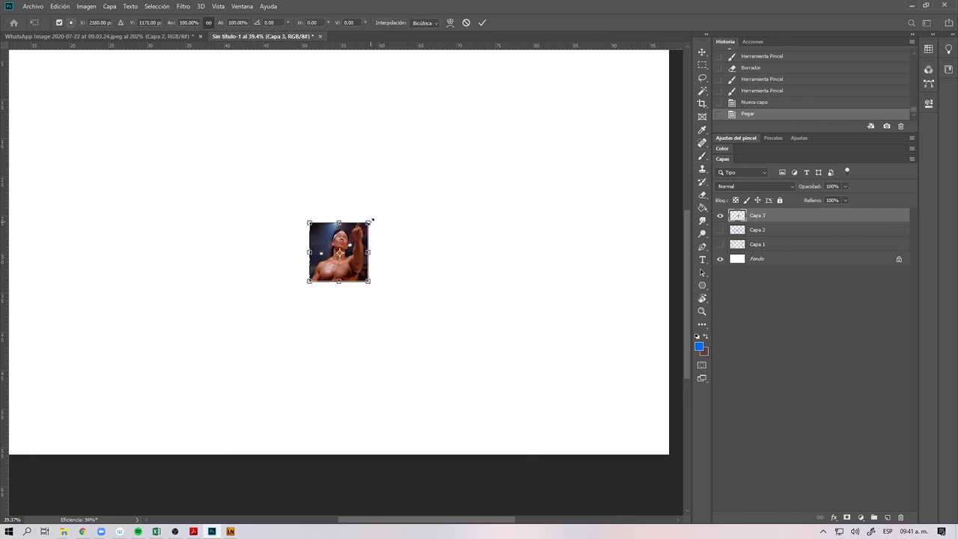
{"action": "left_click_drag", "start_coordinate": [366, 222], "coordinate": [451, 139]}
{"action": "key", "text": "ctrl+z"}
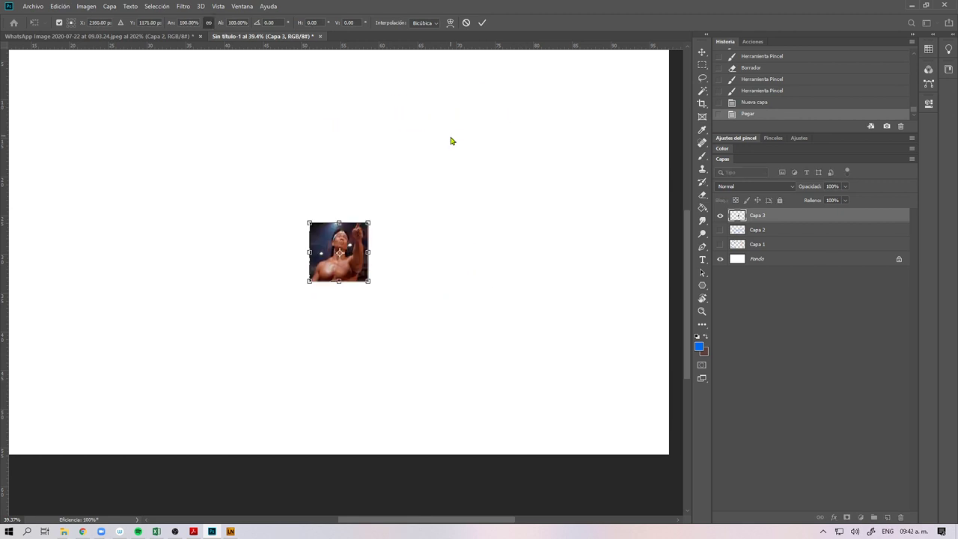
{"action": "mouse_move", "coordinate": [368, 223]}
{"action": "left_mouse_down"}
{"action": "mouse_move", "coordinate": [455, 134]}
{"action": "mouse_move", "coordinate": [459, 113]}
{"action": "left_mouse_up"}
{"action": "key", "text": "Return"}
{"action": "key", "text": "b"}
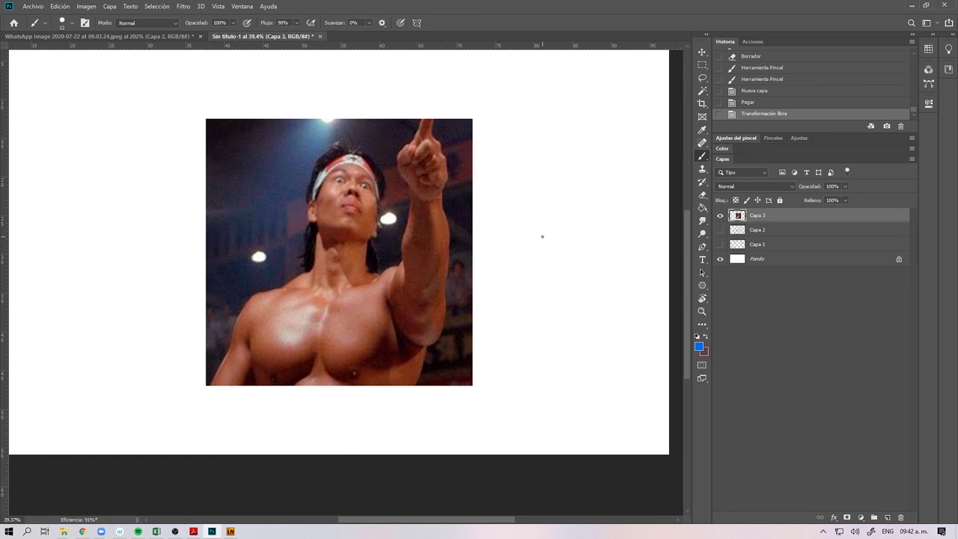
Step: Move the Bolo Yeung picture to the right half of the canvas, leaving the left half free
{"action": "left_click_drag", "start_coordinate": [430, 374], "coordinate": [329, 375]}
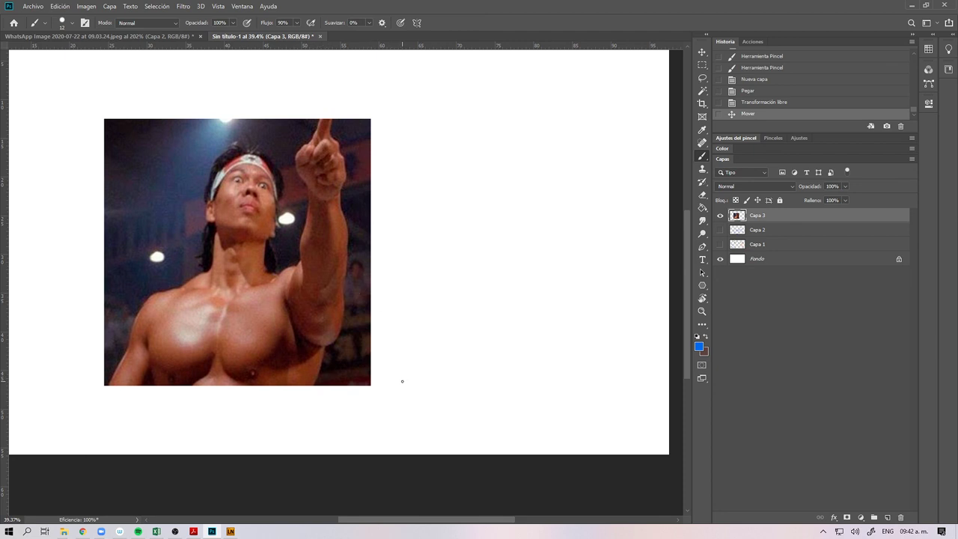
{"action": "key", "text": "v"}
{"action": "mouse_move", "coordinate": [359, 348]}
{"action": "left_mouse_down"}
{"action": "mouse_move", "coordinate": [490, 322]}
{"action": "mouse_move", "coordinate": [588, 336]}
{"action": "mouse_move", "coordinate": [589, 351]}
{"action": "left_mouse_up"}
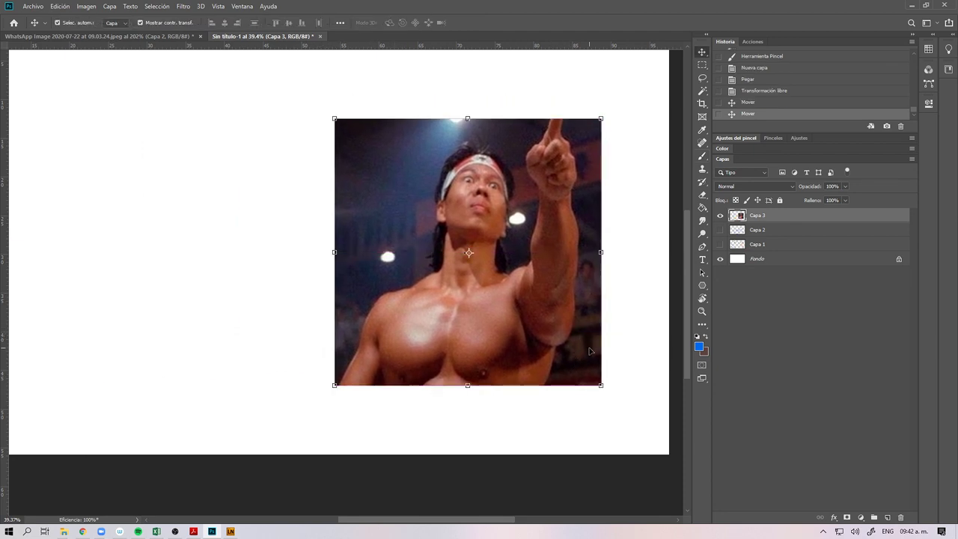
Step: Switch back to the Chrome image results, look through them and open the Bloodsport poster with Jean-Claude Van Damme
{"action": "left_click", "coordinate": [212, 531]}
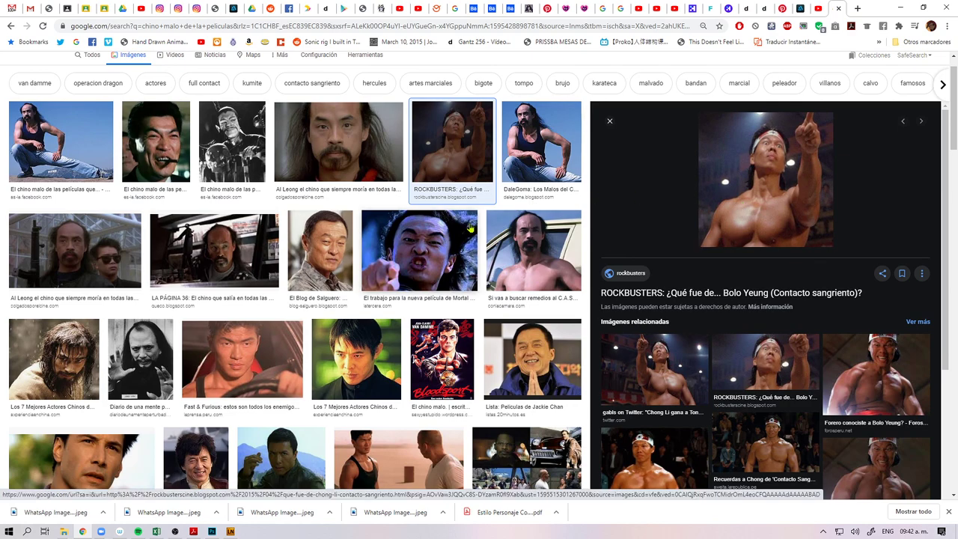
{"action": "scroll", "coordinate": [449, 254], "scroll_direction": "down", "scroll_amount": 5}
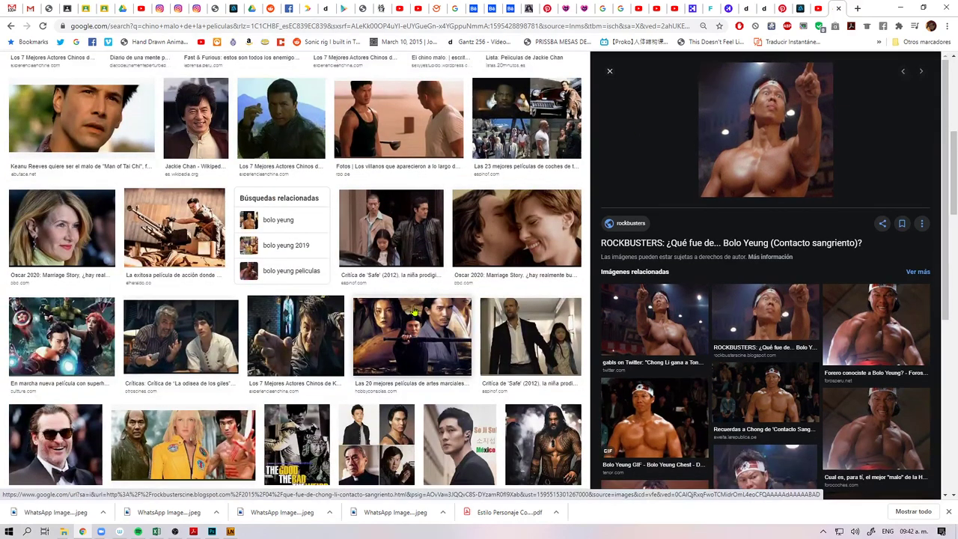
{"action": "scroll", "coordinate": [415, 310], "scroll_direction": "down", "scroll_amount": 3}
{"action": "scroll", "coordinate": [407, 312], "scroll_direction": "up", "scroll_amount": 10}
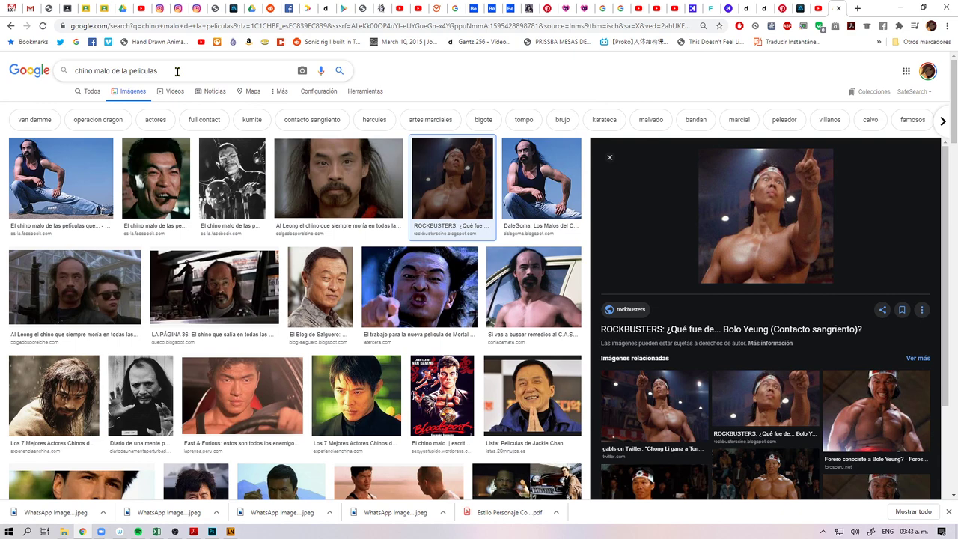
{"action": "left_click", "coordinate": [446, 389]}
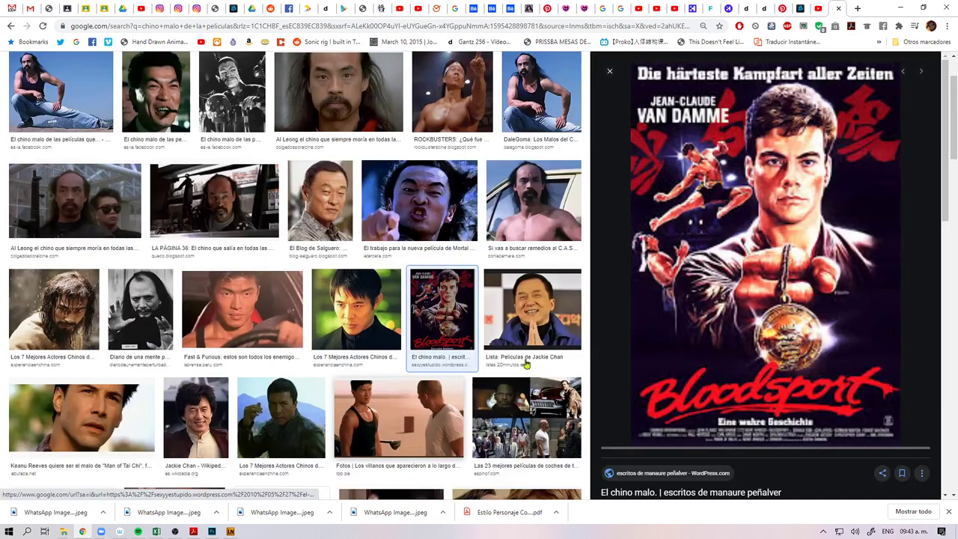
{"action": "right_click", "coordinate": [750, 244]}
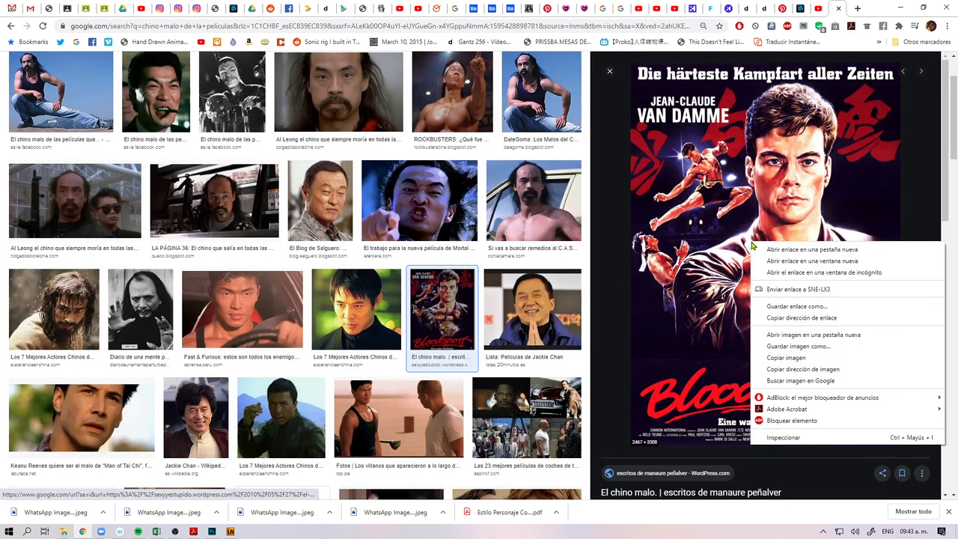
{"action": "left_click", "coordinate": [774, 356]}
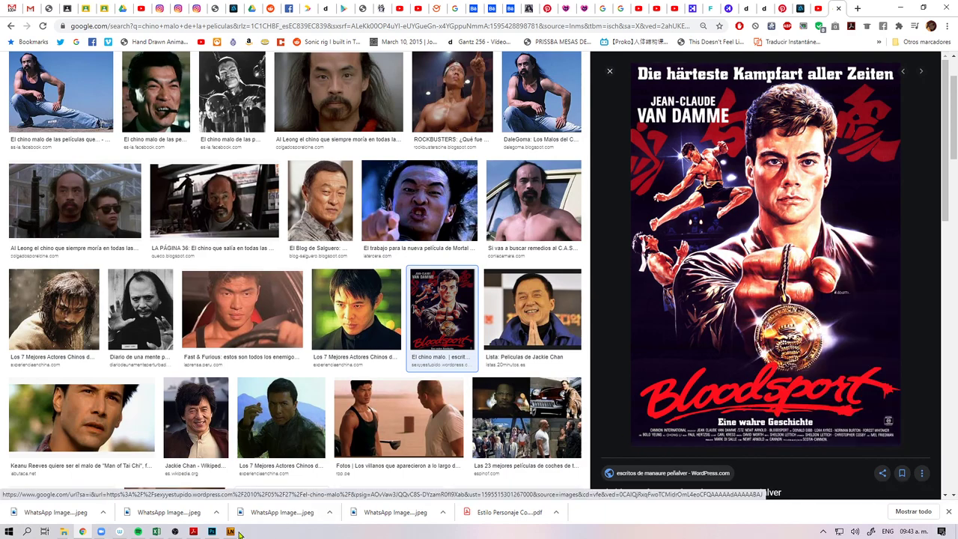
{"action": "left_click", "coordinate": [213, 531]}
{"action": "key", "text": "ctrl+v"}
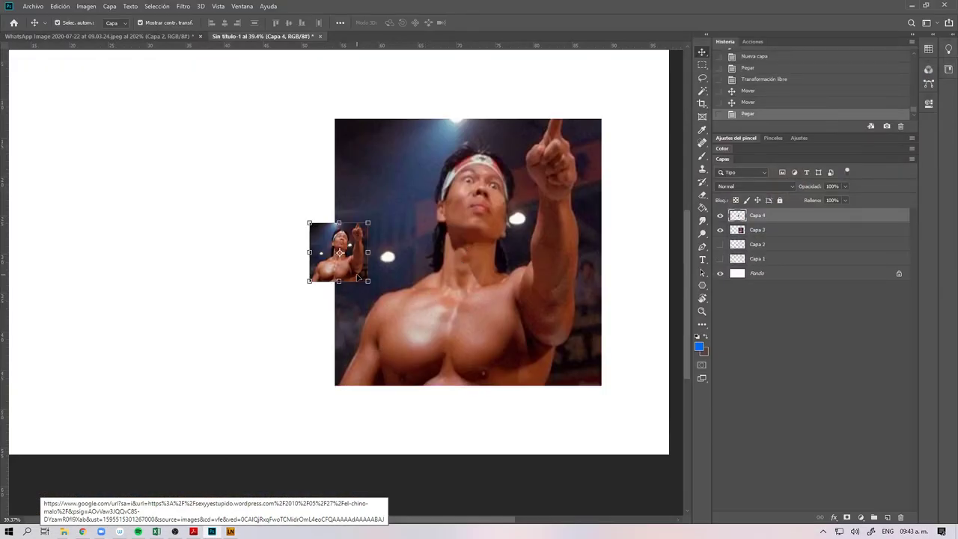
{"action": "key", "text": "ctrl+z"}
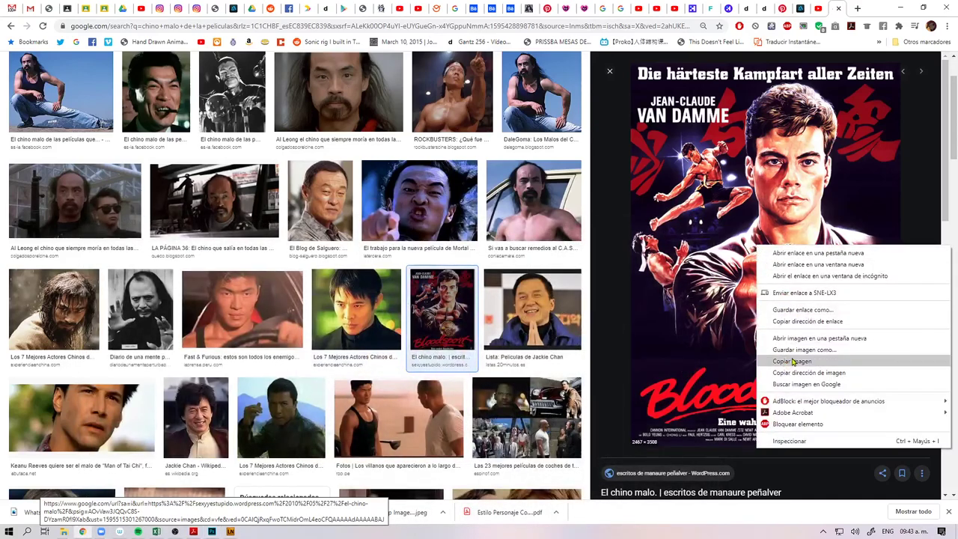
Step: Copy the Bloodsport poster image in Chrome and paste it into the Photoshop document as a new layer
{"action": "left_click", "coordinate": [774, 358]}
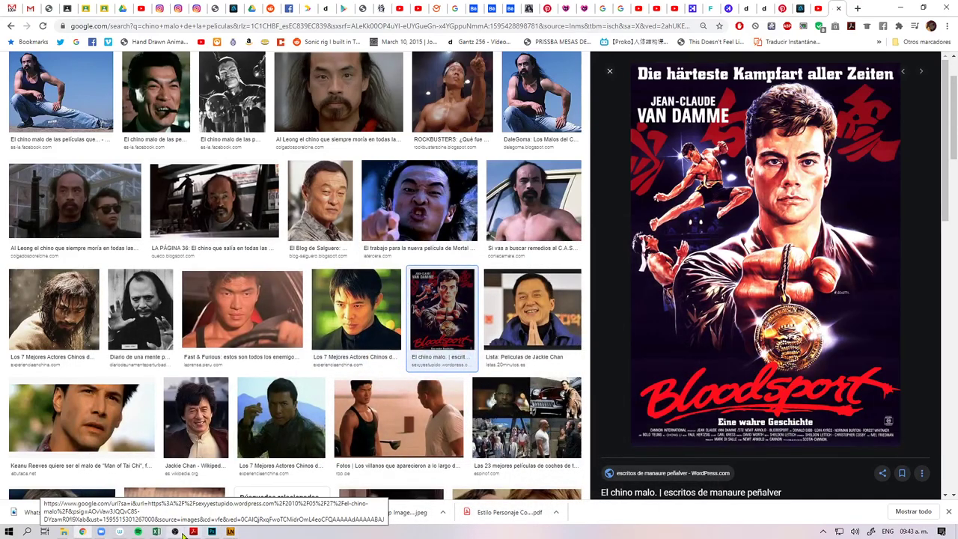
{"action": "left_click", "coordinate": [213, 531]}
{"action": "key", "text": "ctrl+v"}
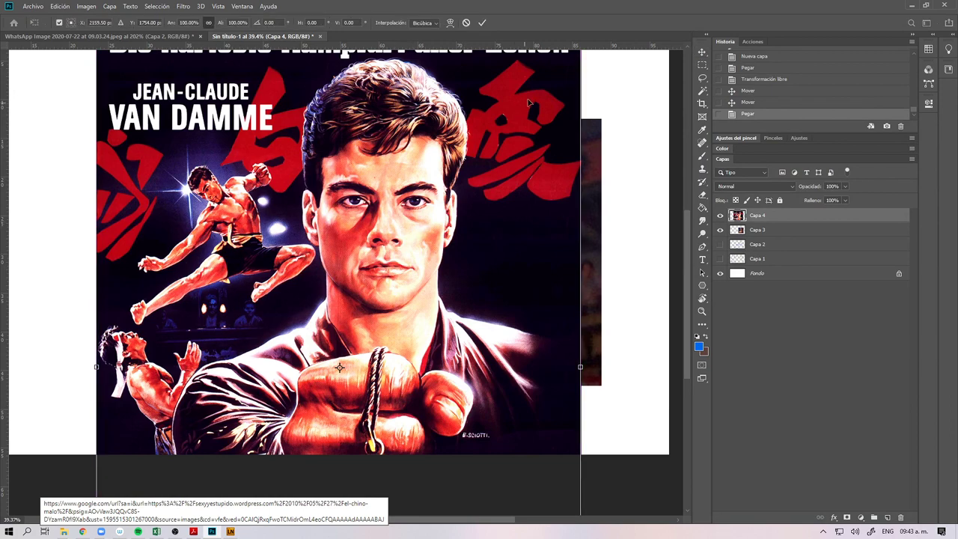
Step: Scale the poster to about 67% and place it on the left half of the canvas beside the Bolo Yeung picture
{"action": "key", "text": "ctrl+t"}
{"action": "left_click_drag", "start_coordinate": [535, 105], "coordinate": [344, 303]}
{"action": "left_click_drag", "start_coordinate": [312, 356], "coordinate": [295, 130]}
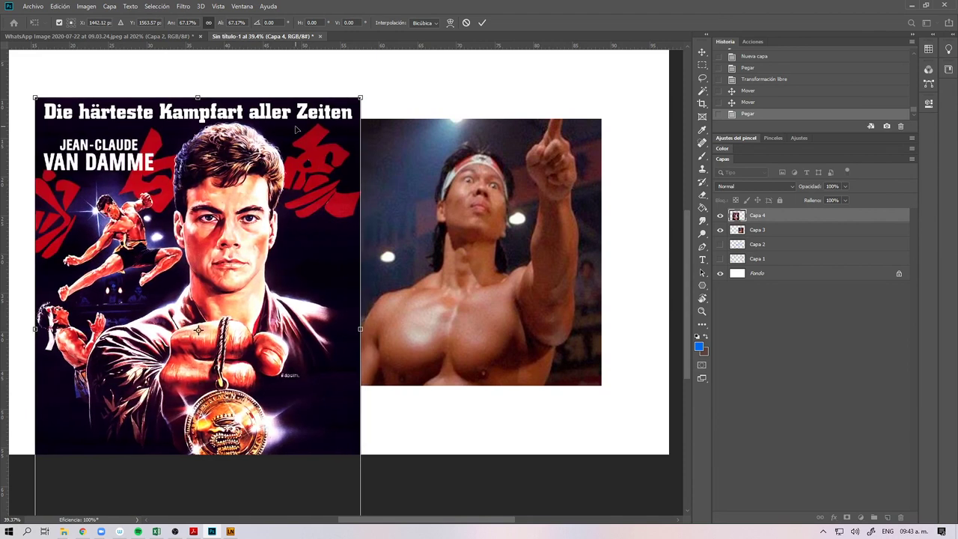
{"action": "key", "text": "Return"}
Step: Copy a rectangular area around Van Damme's face and shoulders to its own layer, and hide the full poster layer
{"action": "key", "text": "m"}
{"action": "left_click_drag", "start_coordinate": [312, 125], "coordinate": [106, 372]}
{"action": "left_click", "coordinate": [85, 375]}
{"action": "left_click_drag", "start_coordinate": [315, 112], "coordinate": [131, 335]}
{"action": "key", "text": "ctrl+j"}
{"action": "left_click", "coordinate": [799, 228]}
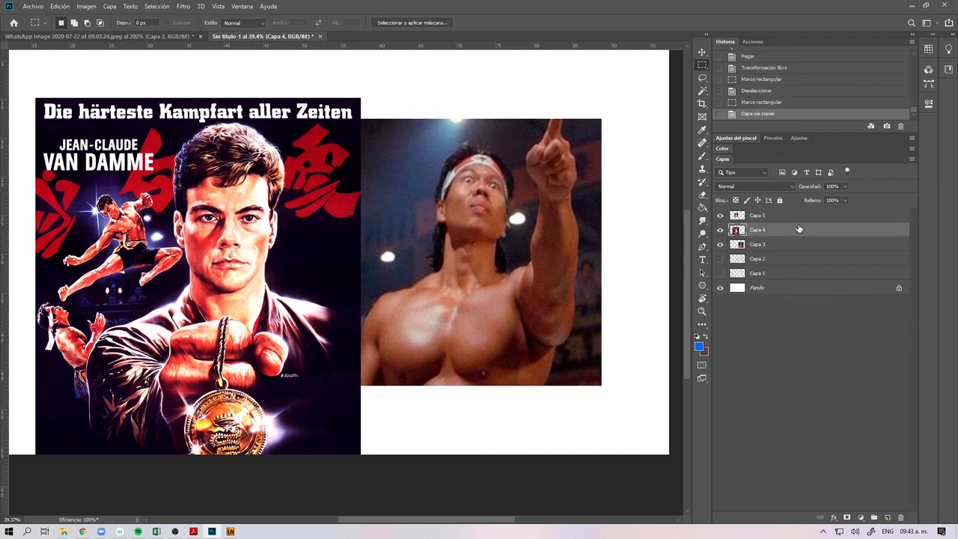
{"action": "left_click", "coordinate": [720, 229]}
Step: Move the cropped Van Damme portrait to the left of the canvas and enlarge it to match the Bolo Yeung picture's height
{"action": "key", "text": "v"}
{"action": "left_click_drag", "start_coordinate": [271, 334], "coordinate": [181, 354]}
{"action": "left_click_drag", "start_coordinate": [385, 324], "coordinate": [444, 326]}
{"action": "key", "text": "ctrl+t"}
{"action": "left_click_drag", "start_coordinate": [226, 332], "coordinate": [165, 308]}
{"action": "left_click_drag", "start_coordinate": [223, 350], "coordinate": [262, 383]}
{"action": "key", "text": "Return"}
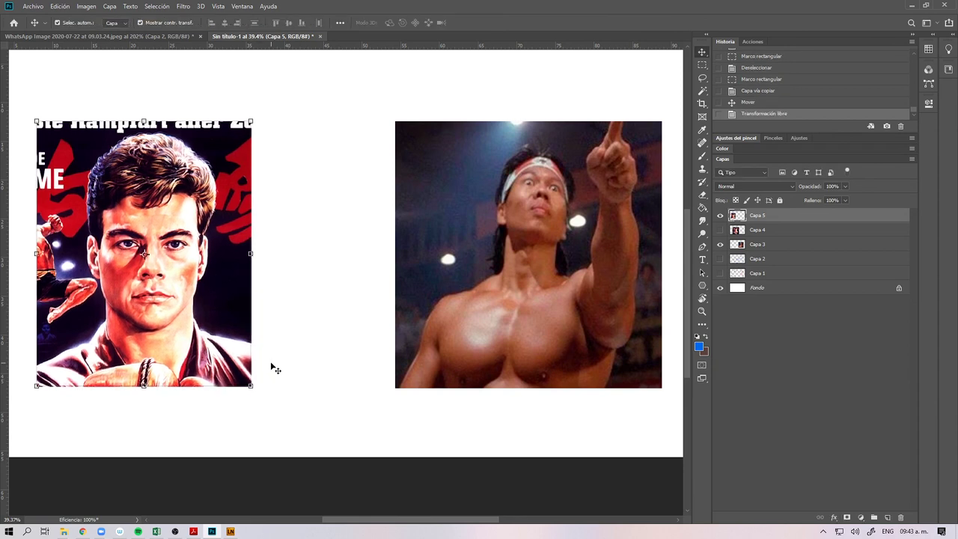
Step: Handwrite a large blue "VS" between the two portraits on a new layer, using a brush size of 51
{"action": "key", "text": "b"}
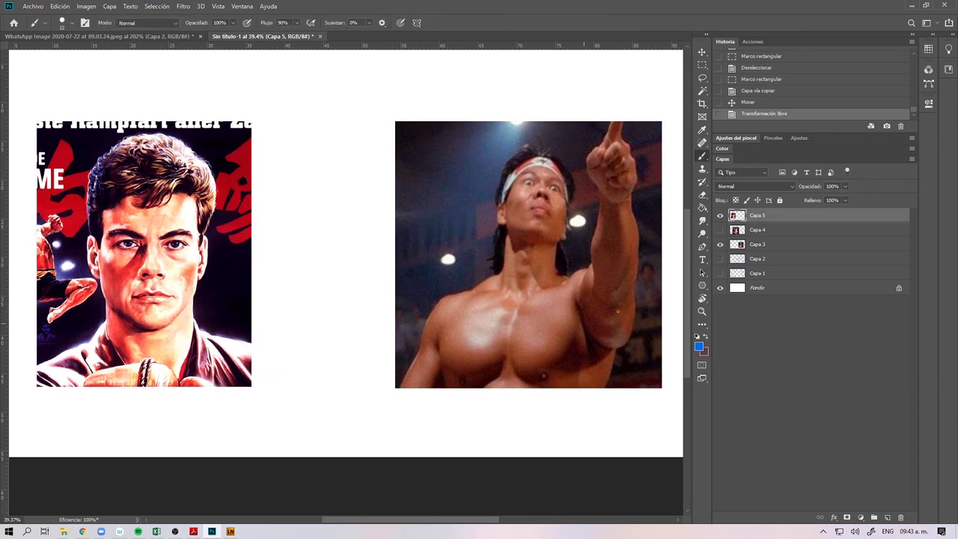
{"action": "left_click", "coordinate": [888, 517]}
{"action": "right_click", "coordinate": [299, 307], "text": "alt"}
{"action": "mouse_move", "coordinate": [278, 243]}
{"action": "left_mouse_down"}
{"action": "mouse_move", "coordinate": [312, 237]}
{"action": "mouse_move", "coordinate": [328, 268]}
{"action": "left_mouse_up"}
{"action": "left_click_drag", "start_coordinate": [437, 323], "coordinate": [464, 322]}
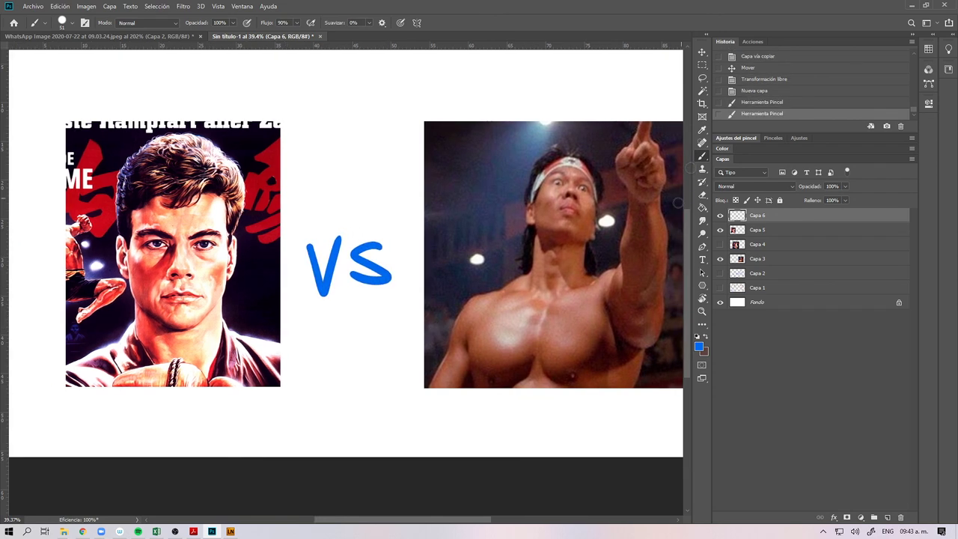
Step: Show the portrait comparison in full-screen mode with the rulers hidden
{"action": "key", "text": "f"}
{"action": "key", "text": "f"}
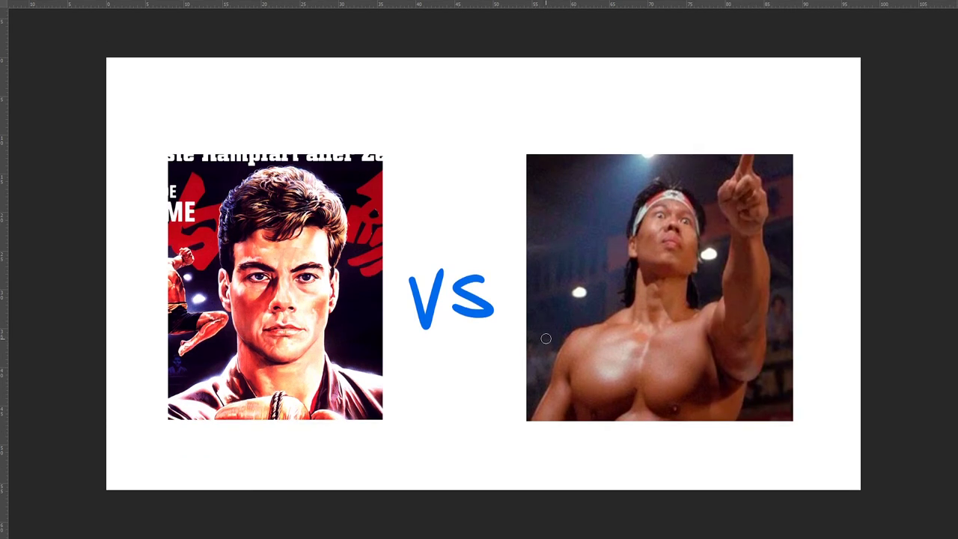
{"action": "left_click_drag", "start_coordinate": [518, 370], "coordinate": [455, 368]}
{"action": "key", "text": "ctrl+r"}
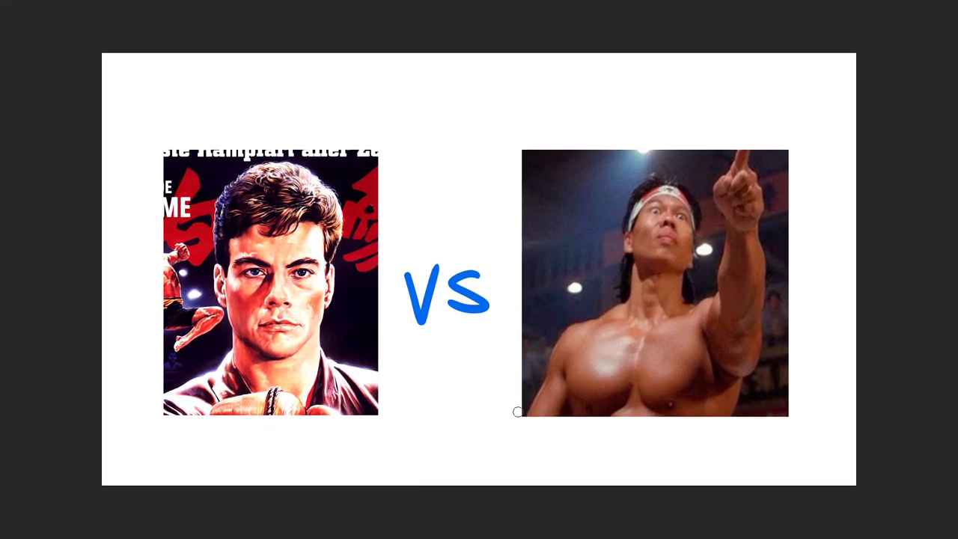
{"action": "key", "text": "v"}
{"action": "left_click", "coordinate": [596, 386]}
{"action": "left_click", "coordinate": [482, 430]}
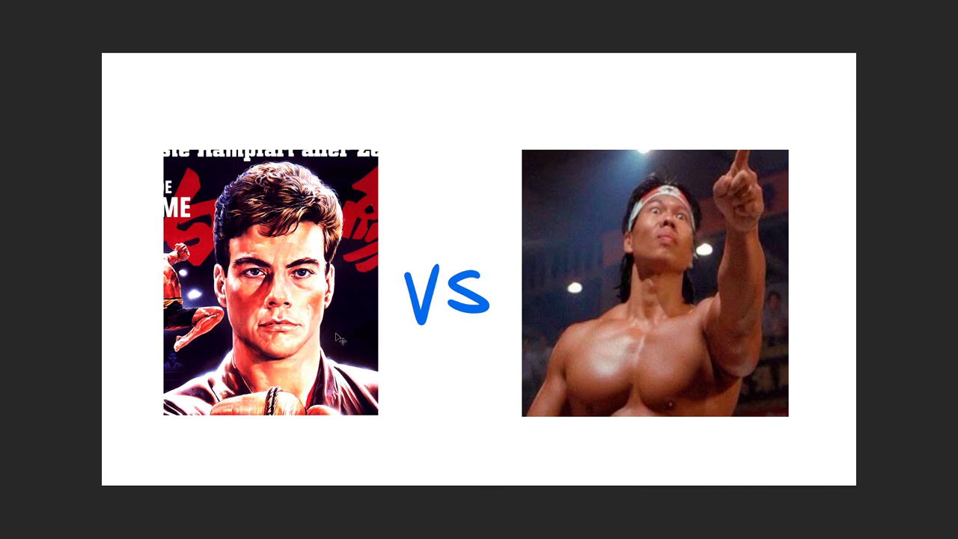
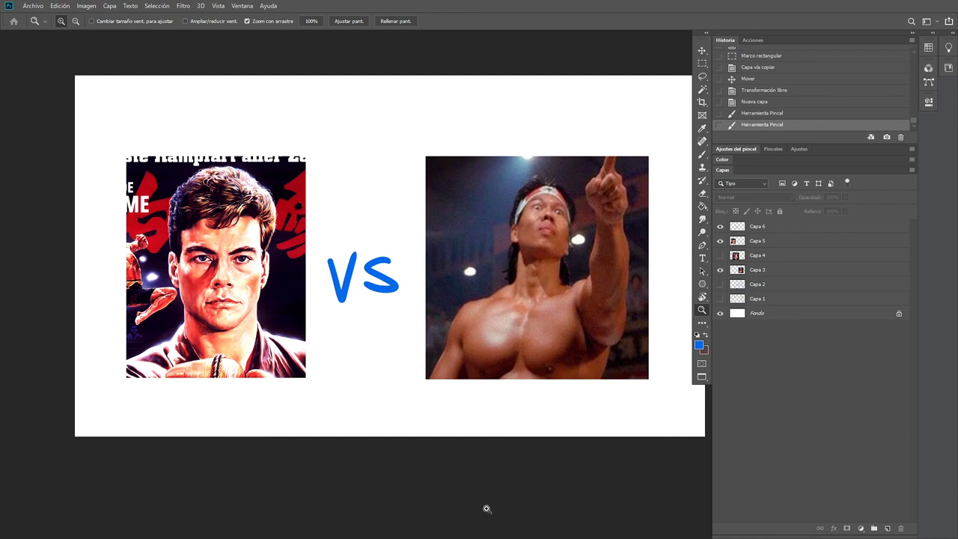
Step: Switch to Chrome and search Google Images for "jim carrey"
{"action": "left_click", "coordinate": [85, 531]}
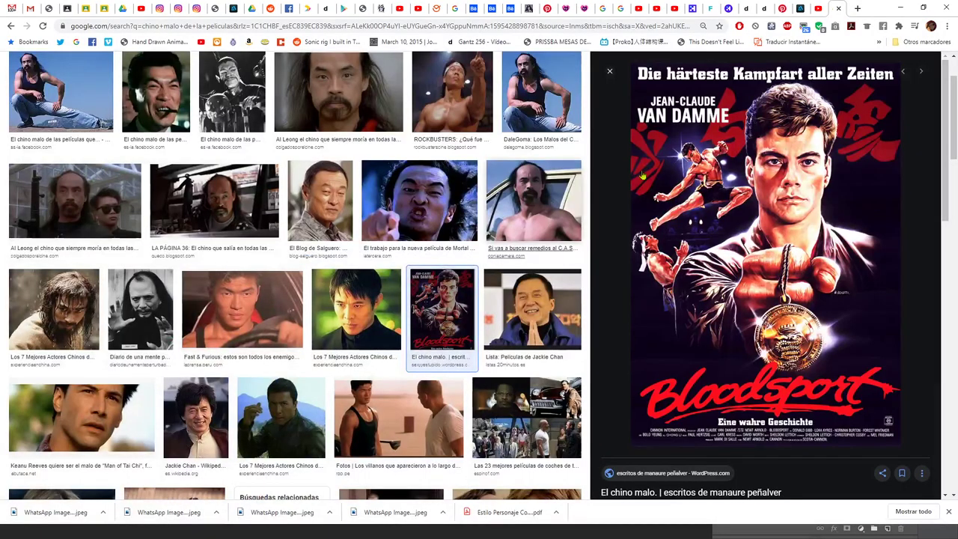
{"action": "scroll", "coordinate": [198, 93], "scroll_direction": "up", "scroll_amount": 2}
{"action": "left_click_drag", "start_coordinate": [168, 70], "coordinate": [69, 77]}
{"action": "type", "text": "jim carrey"}
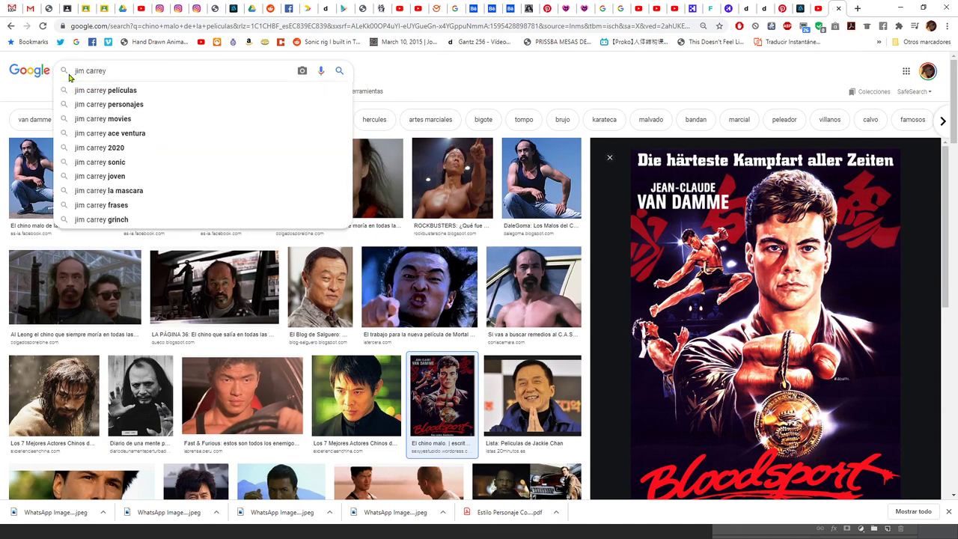
{"action": "key", "text": "Return"}
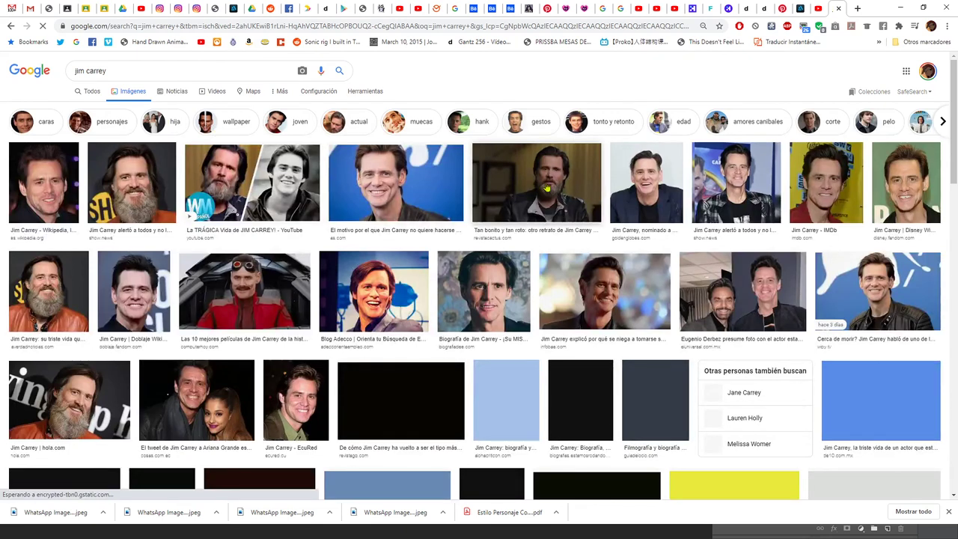
Step: Refine the image search to "jim carrey tonto y retonto"
{"action": "left_click", "coordinate": [205, 66]}
{"action": "type", "text": "ton"}
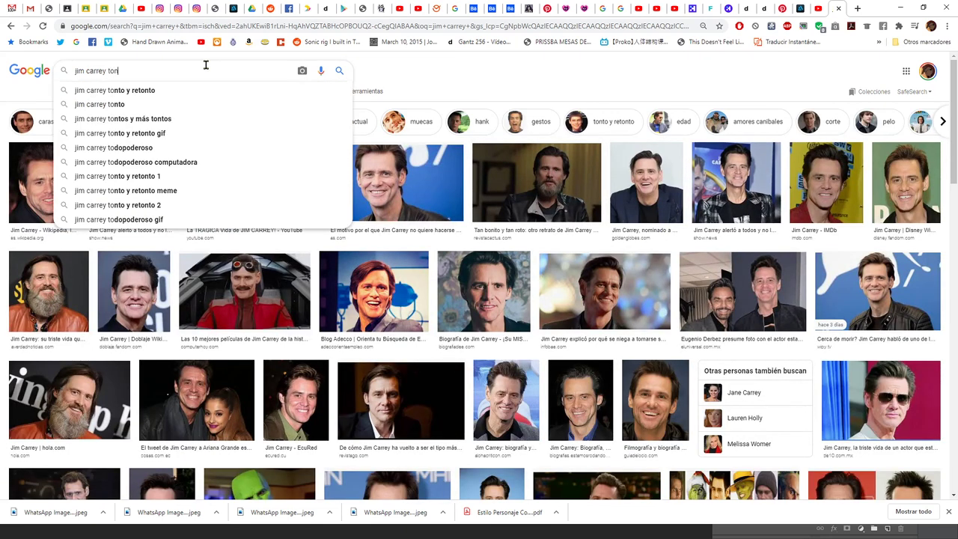
{"action": "type", "text": "to y re"}
{"action": "left_click", "coordinate": [161, 89]}
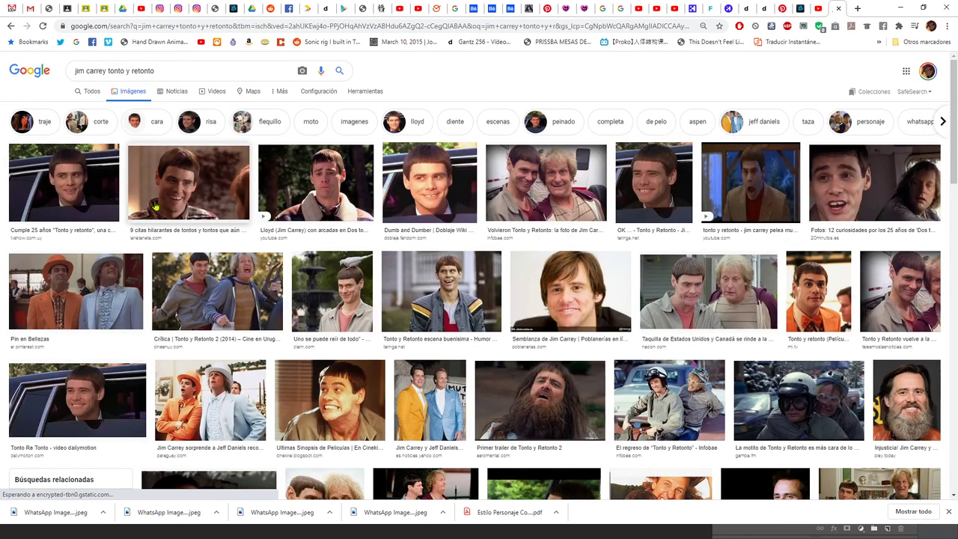
Step: Preview several Tonto y Retonto images: Jim Carrey smiling, in the striped jacket, and beside Jeff Daniels, and browse the remaining results
{"action": "right_click", "coordinate": [163, 201]}
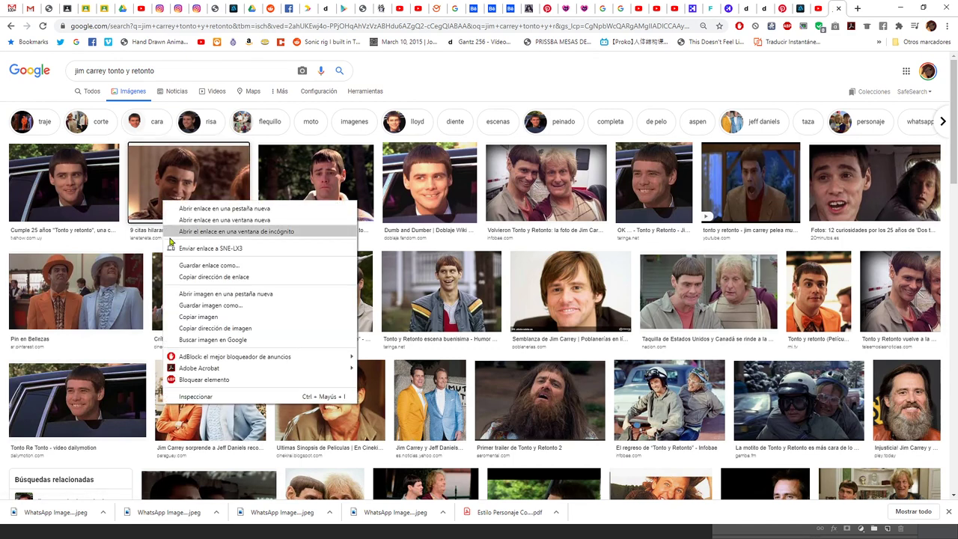
{"action": "left_click", "coordinate": [198, 184]}
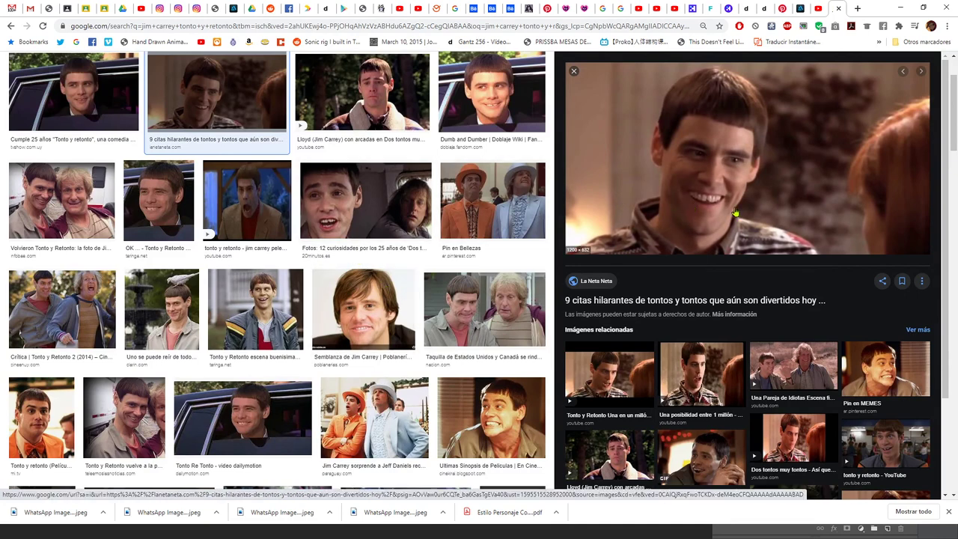
{"action": "left_click", "coordinate": [255, 310]}
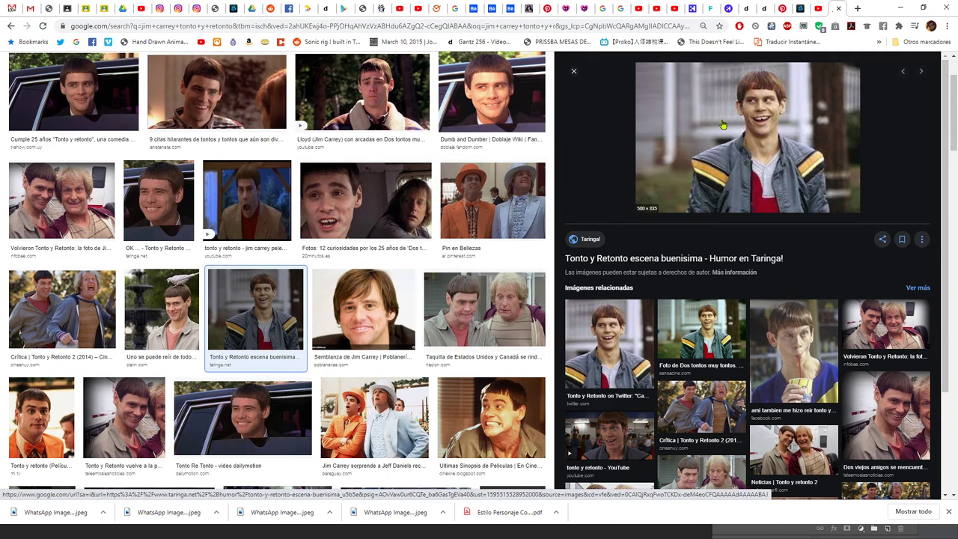
{"action": "left_click", "coordinate": [471, 314]}
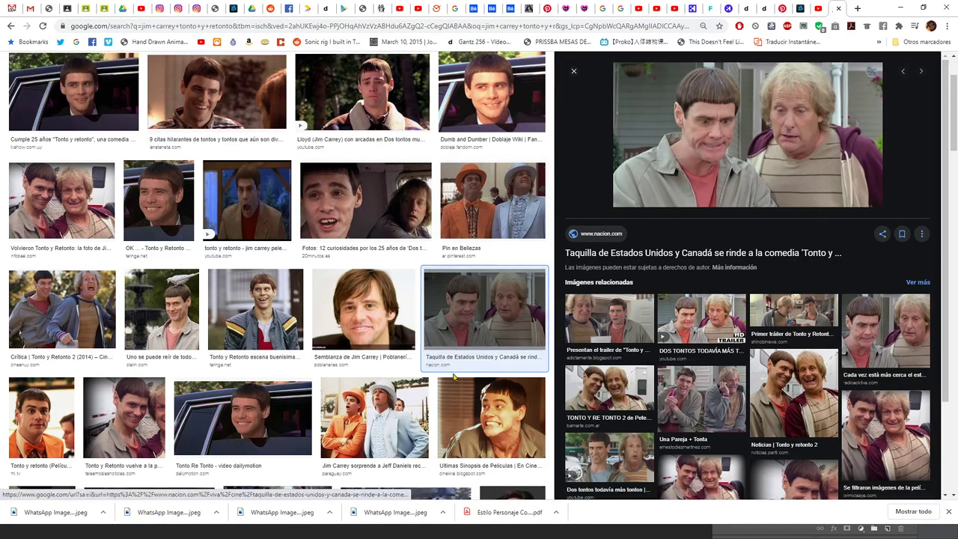
{"action": "scroll", "coordinate": [349, 401], "scroll_direction": "down", "scroll_amount": 1}
{"action": "scroll", "coordinate": [349, 400], "scroll_direction": "down", "scroll_amount": 3}
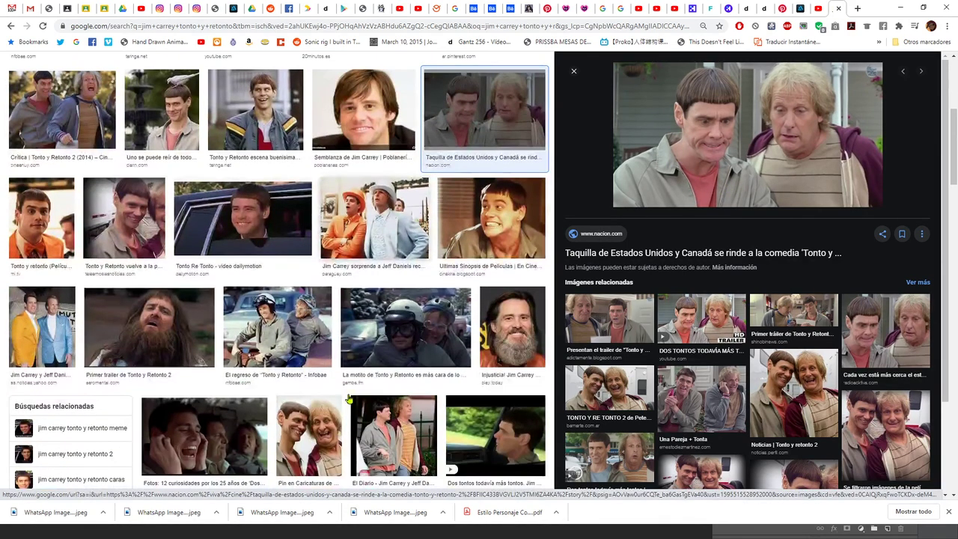
{"action": "scroll", "coordinate": [350, 398], "scroll_direction": "up", "scroll_amount": 4}
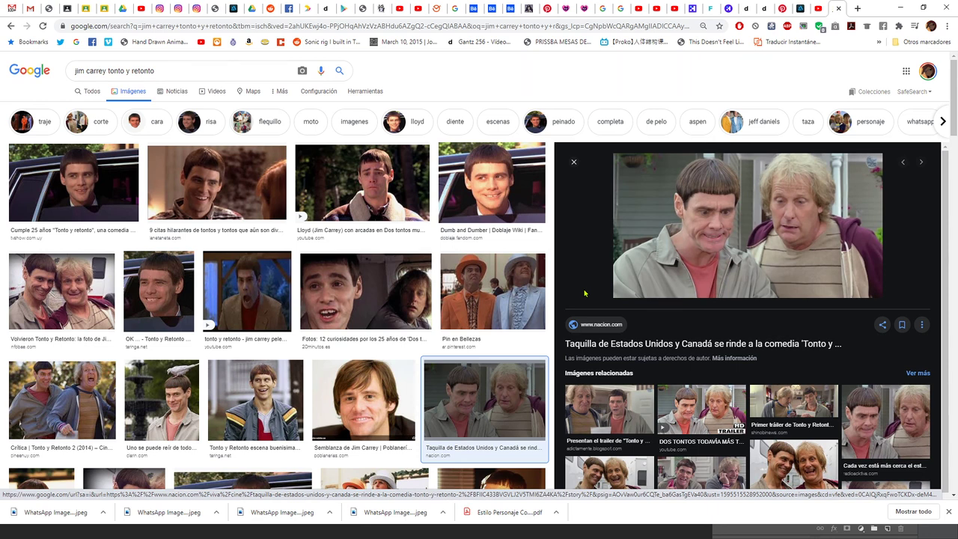
Step: Return to Photoshop and restore the standard screen mode with the document tabs showing
{"action": "left_click", "coordinate": [903, 13]}
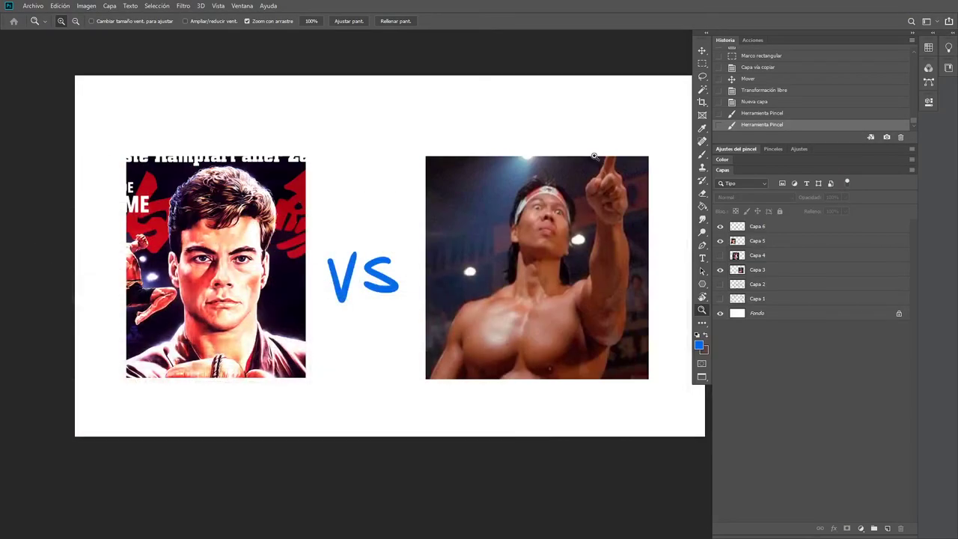
{"action": "key", "text": "f"}
{"action": "key", "text": "f"}
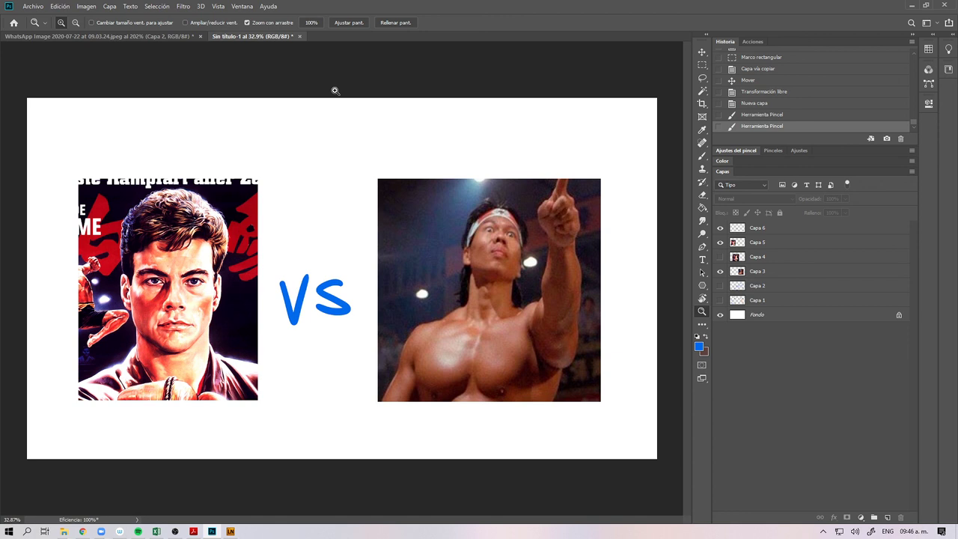
{"action": "left_click", "coordinate": [187, 37]}
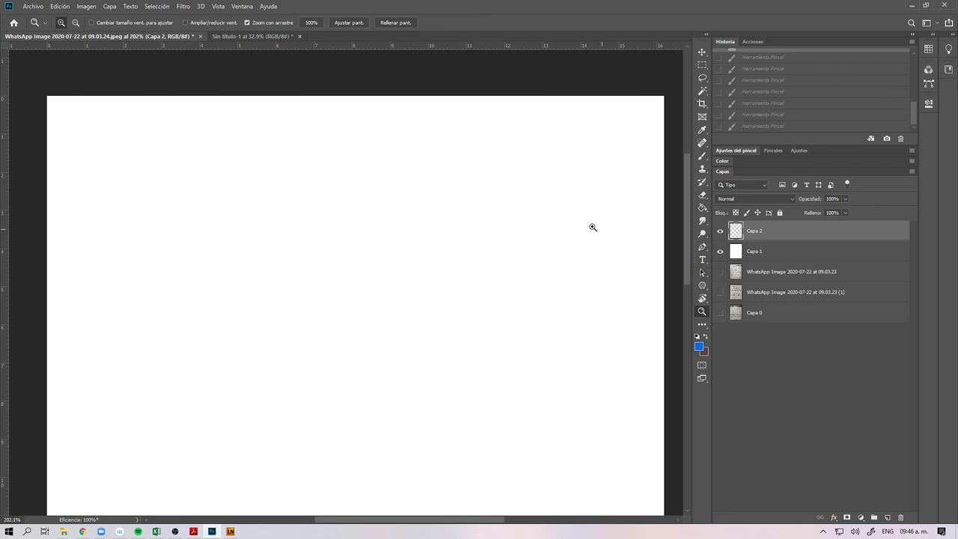
{"action": "left_click", "coordinate": [241, 37]}
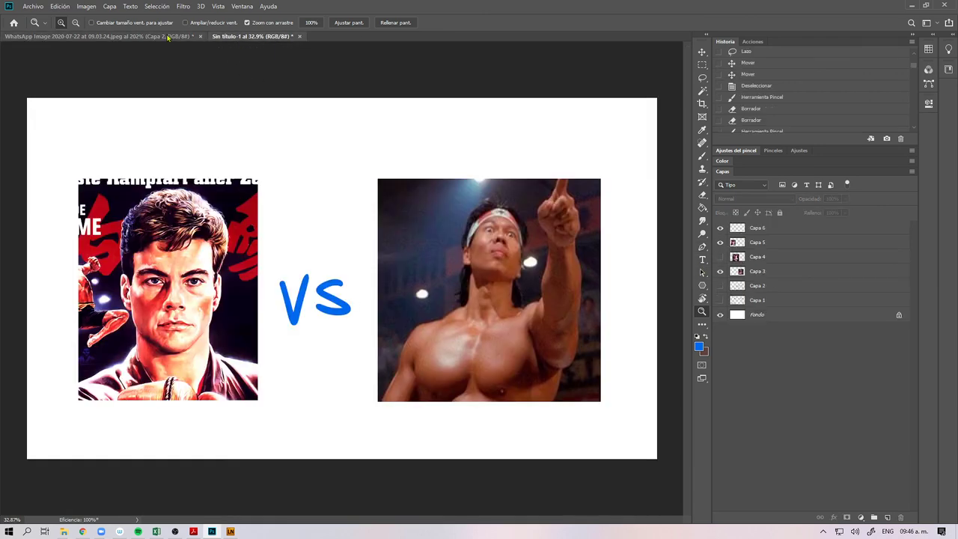
{"action": "left_click", "coordinate": [167, 37]}
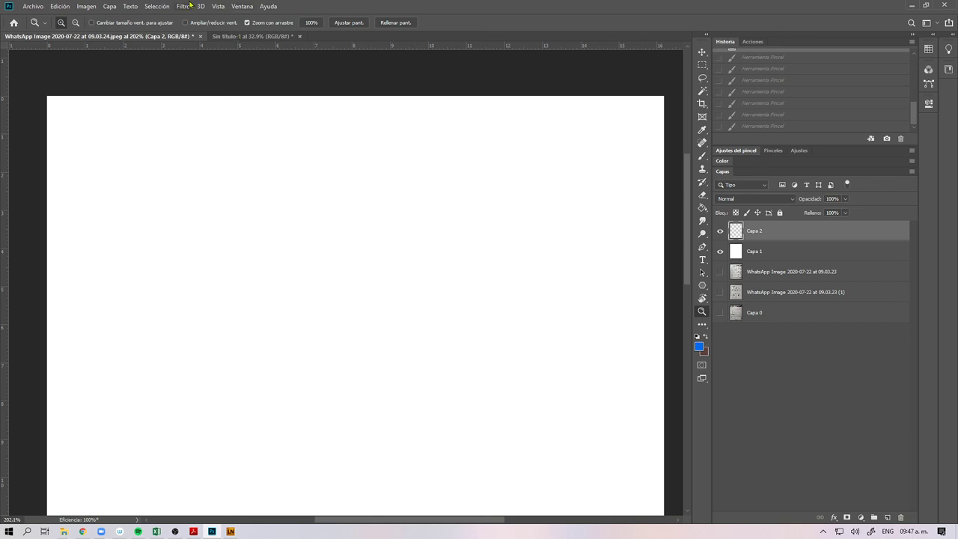
{"action": "left_click", "coordinate": [237, 37]}
{"action": "left_click", "coordinate": [159, 36]}
{"action": "left_click", "coordinate": [210, 531]}
{"action": "left_click", "coordinate": [210, 531]}
{"action": "left_click_drag", "start_coordinate": [367, 268], "coordinate": [380, 229]}
{"action": "scroll", "coordinate": [380, 229], "scroll_direction": "down", "scroll_amount": 2}
{"action": "scroll", "coordinate": [379, 229], "scroll_direction": "up", "scroll_amount": 1}
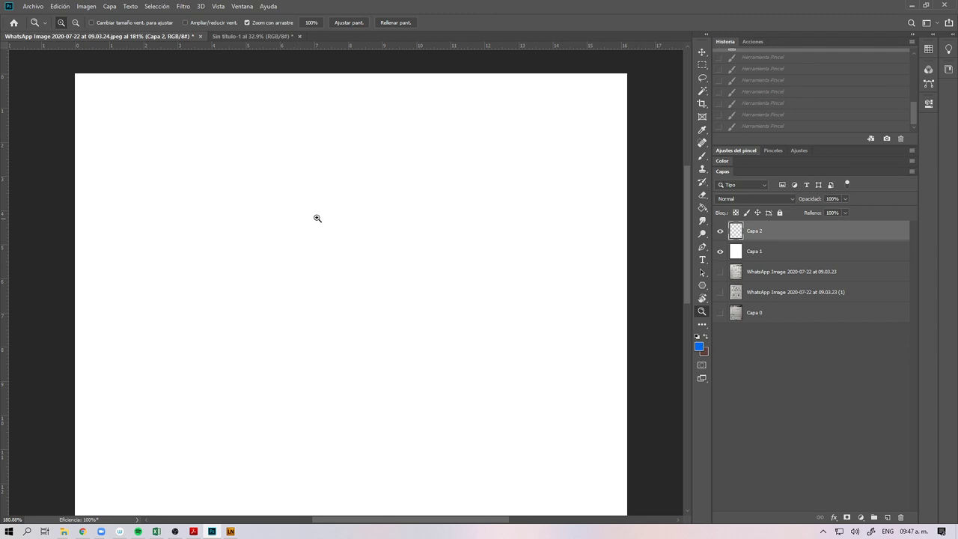
{"action": "left_click", "coordinate": [33, 6]}
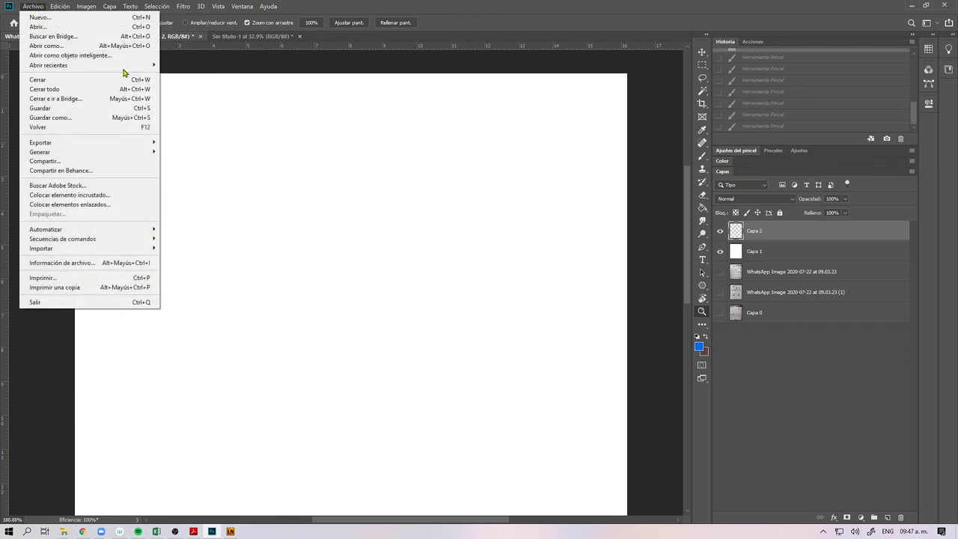
{"action": "mouse_move", "coordinate": [125, 66]}
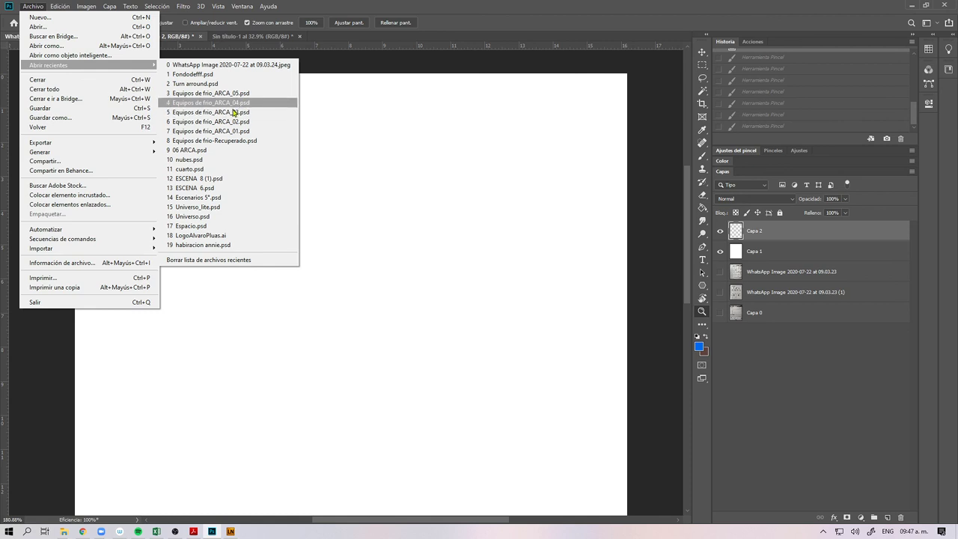
{"action": "left_click", "coordinate": [405, 70]}
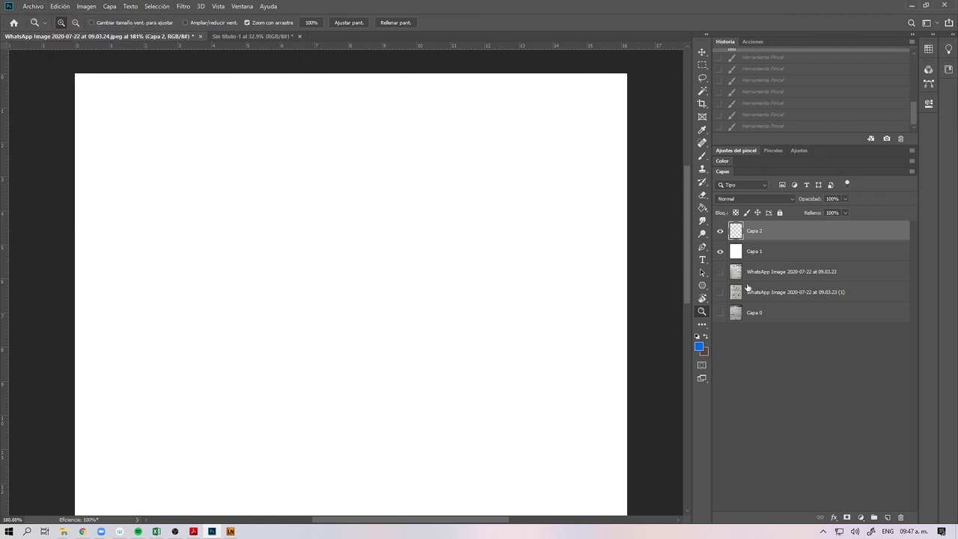
Step: Hide Capa 2 in the WhatsApp image document; in the untitled document, hide Capa 3, 5 and 6 and show the Capa 1 notes
{"action": "left_click", "coordinate": [719, 234]}
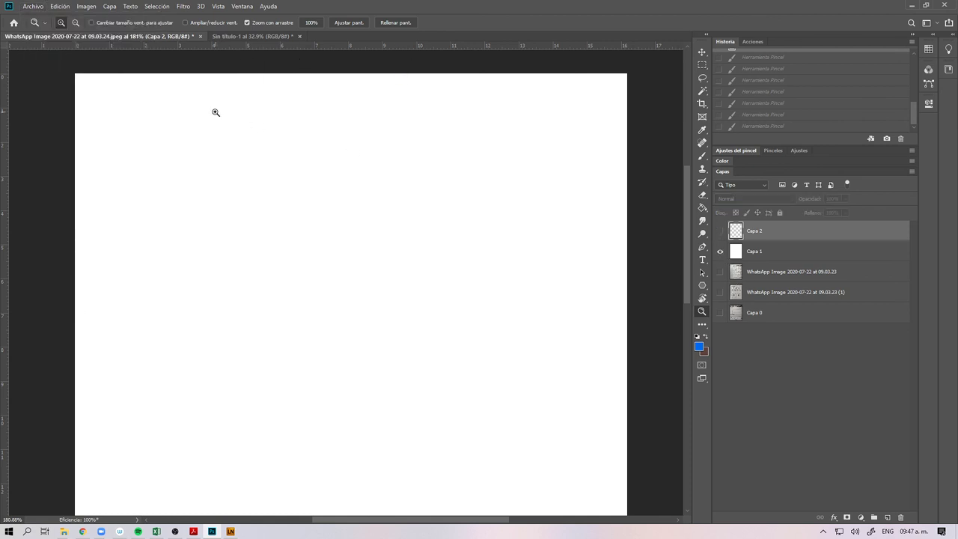
{"action": "left_click", "coordinate": [254, 37]}
{"action": "left_click_drag", "start_coordinate": [719, 271], "coordinate": [720, 228]}
{"action": "left_click", "coordinate": [719, 300]}
{"action": "left_click", "coordinate": [720, 286]}
{"action": "left_click", "coordinate": [719, 285]}
{"action": "left_click", "coordinate": [720, 285]}
{"action": "mouse_move", "coordinate": [319, 274]}
{"action": "left_mouse_down"}
{"action": "mouse_move", "coordinate": [338, 273]}
{"action": "mouse_move", "coordinate": [327, 270]}
{"action": "left_mouse_up"}
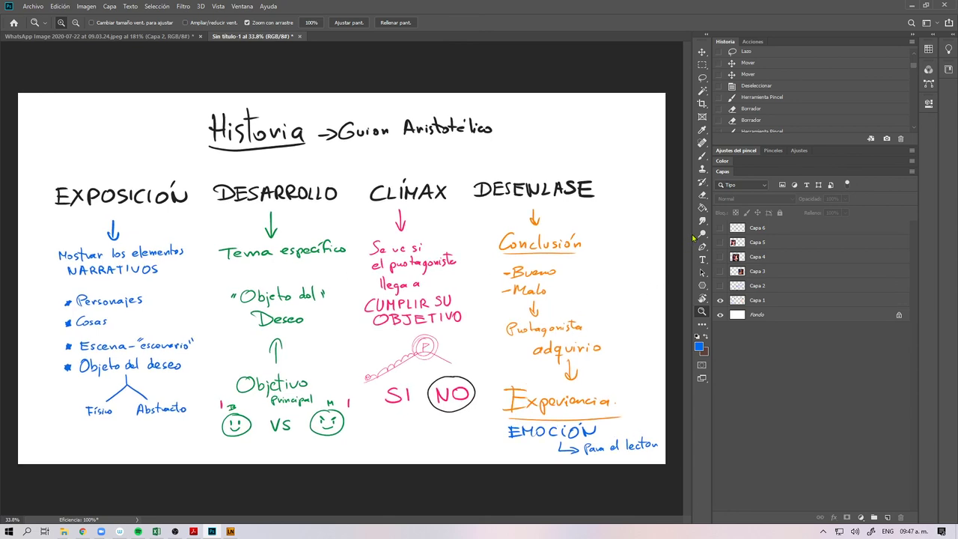
Step: Save the notes document as NARRATIVA.psd in the Diseño de Personajes folder
{"action": "key", "text": "ctrl+s"}
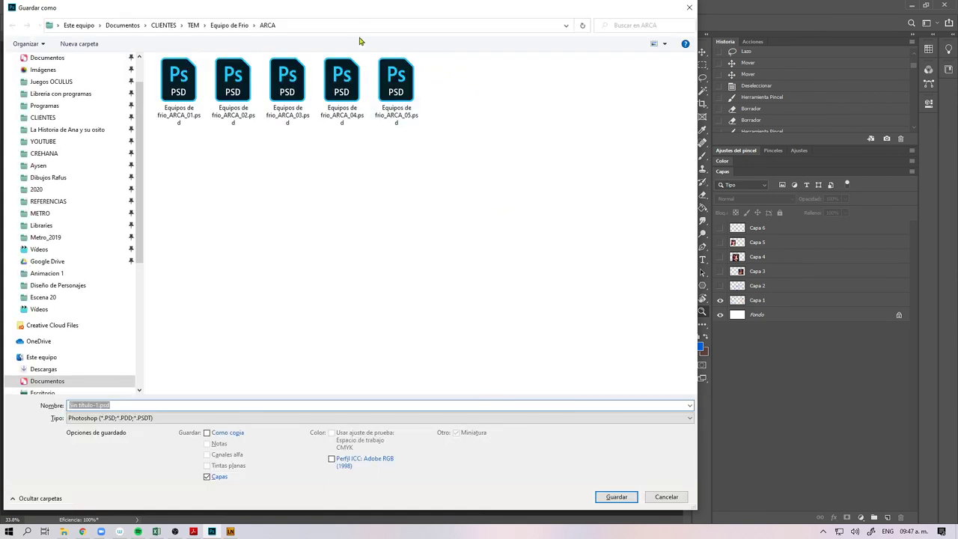
{"action": "key", "text": "Escape"}
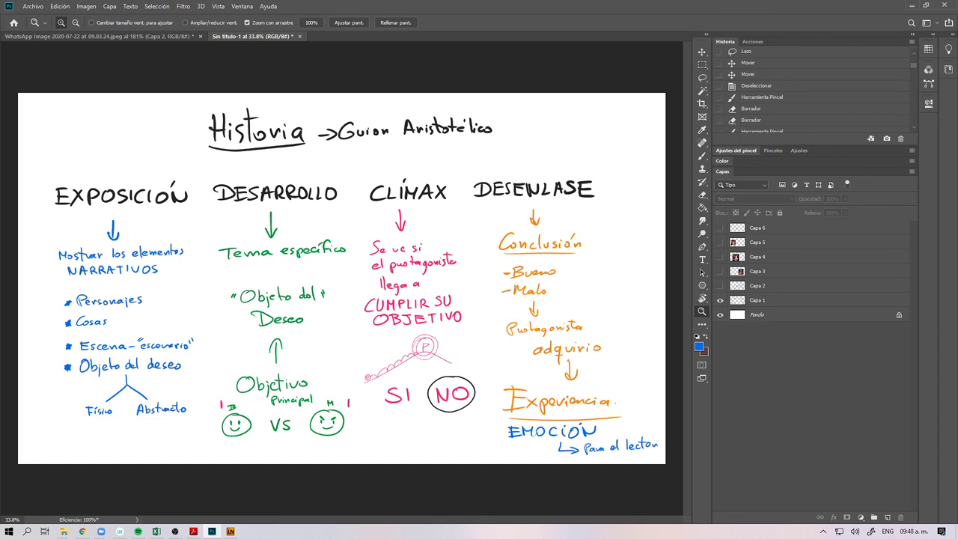
{"action": "left_click", "coordinate": [512, 264]}
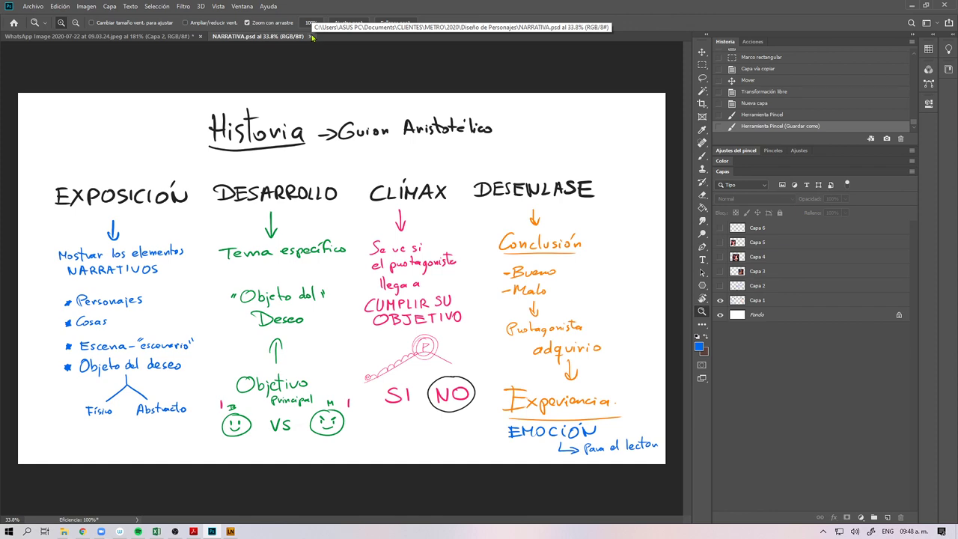
Step: Close NARRATIVA.psd and the WhatsApp image document, without saving the image
{"action": "left_click", "coordinate": [312, 36]}
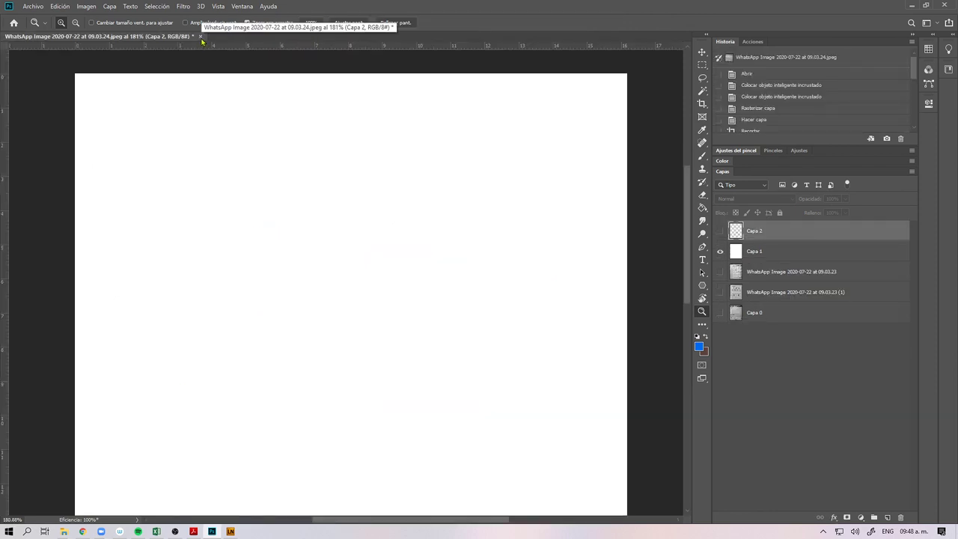
{"action": "left_click", "coordinate": [201, 37]}
{"action": "left_click", "coordinate": [499, 198]}
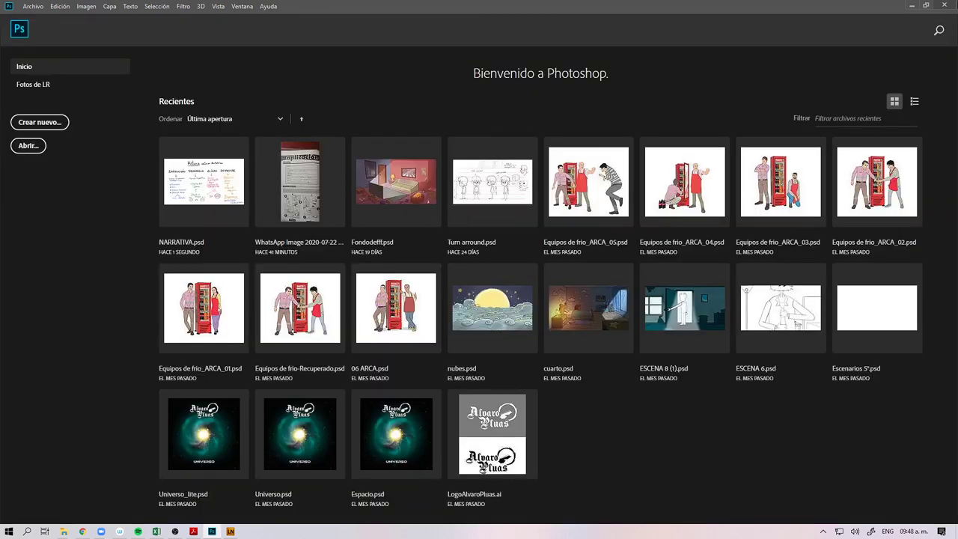
Step: Open File Explorer, search Windows for "PHO" and launch Adobe Photoshop CC (64 Bit)
{"action": "left_click", "coordinate": [64, 531]}
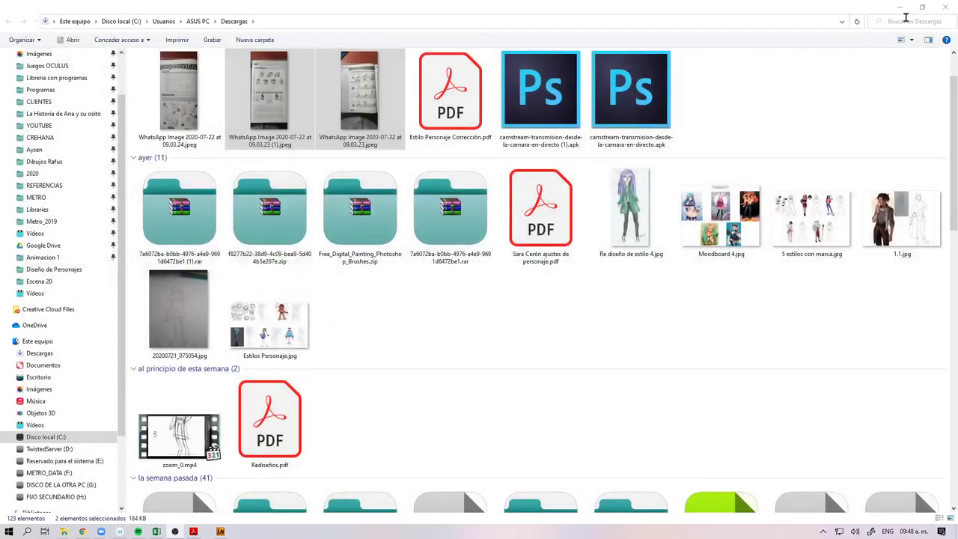
{"action": "left_click", "coordinate": [28, 531]}
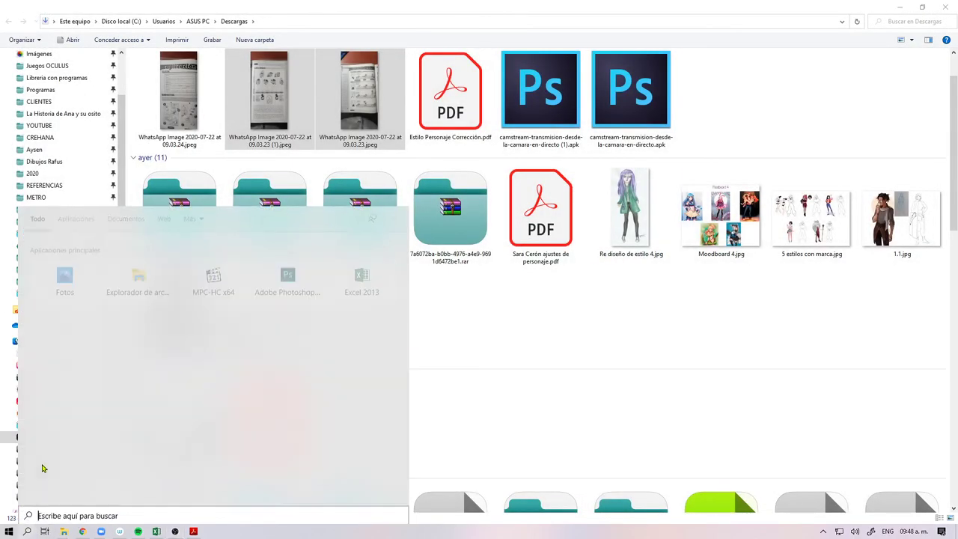
{"action": "type", "text": "PHO"}
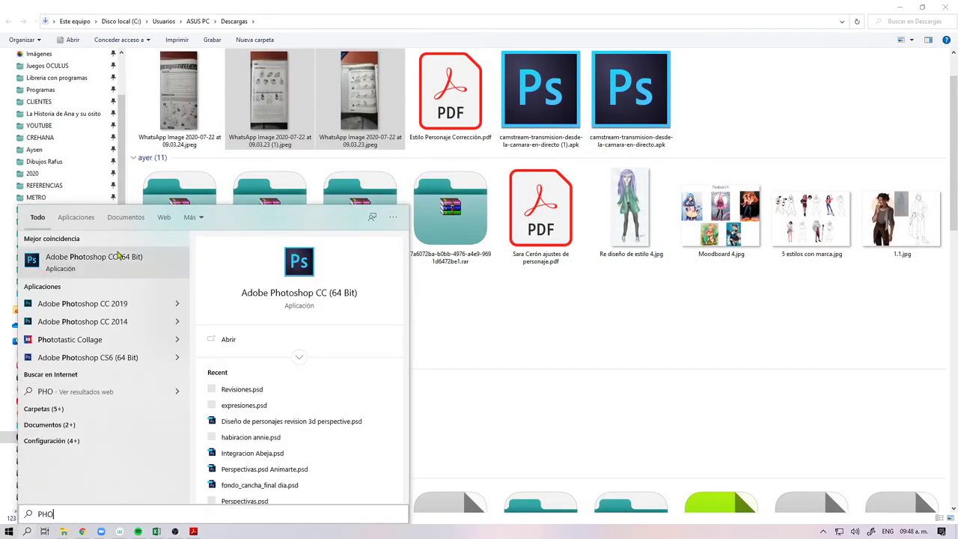
{"action": "left_click", "coordinate": [107, 267]}
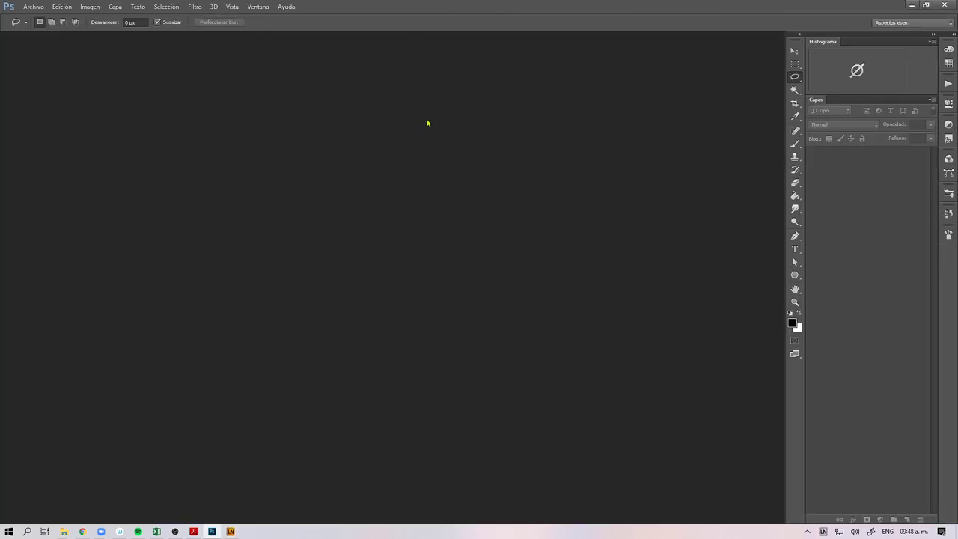
Step: Open the recent file Estilizado con poses.psd
{"action": "left_click", "coordinate": [432, 378]}
{"action": "left_click", "coordinate": [403, 83]}
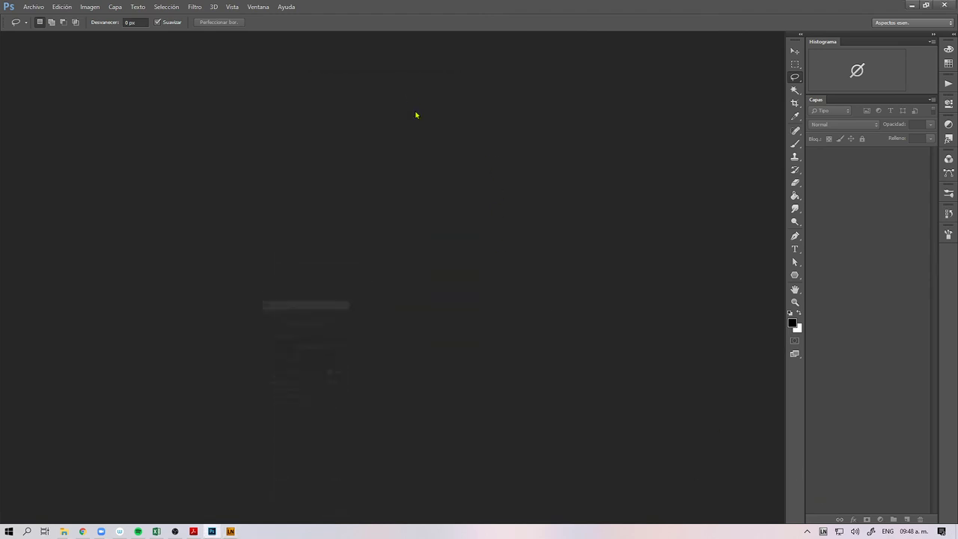
{"action": "left_click", "coordinate": [33, 7]}
{"action": "mouse_move", "coordinate": [125, 77]}
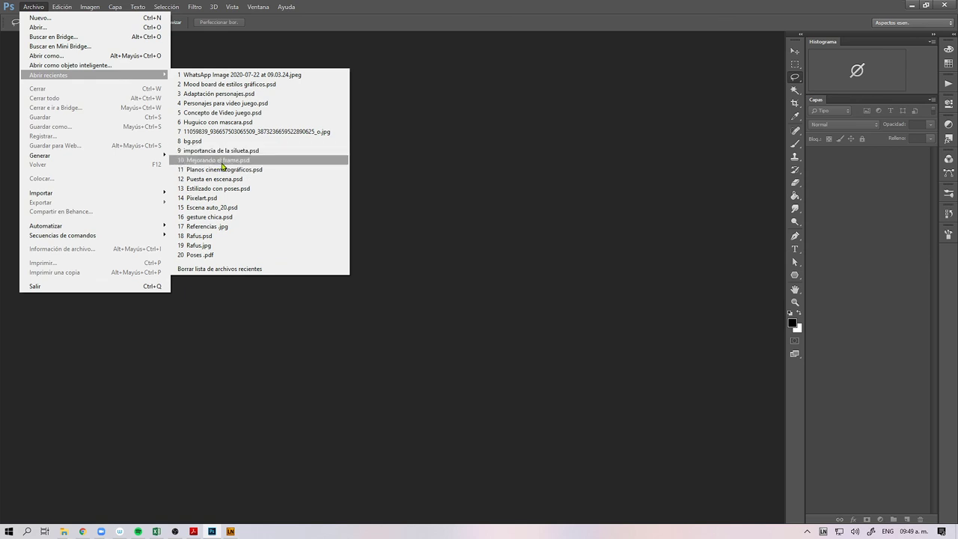
{"action": "left_click", "coordinate": [218, 194]}
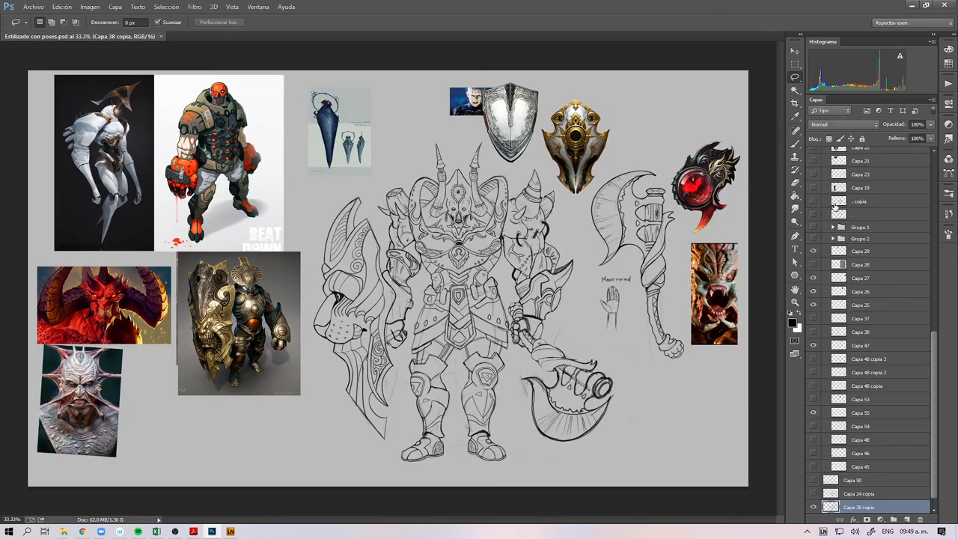
Step: Hide the Capa 38 copia layer, then collapse and hide Grupo 3
{"action": "scroll", "coordinate": [824, 366], "scroll_direction": "down", "scroll_amount": 1}
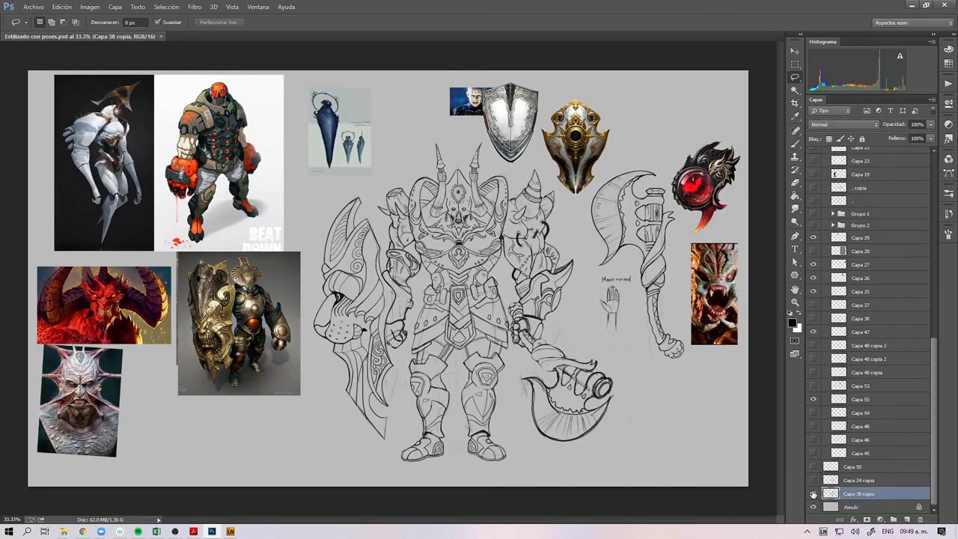
{"action": "left_click", "coordinate": [813, 494]}
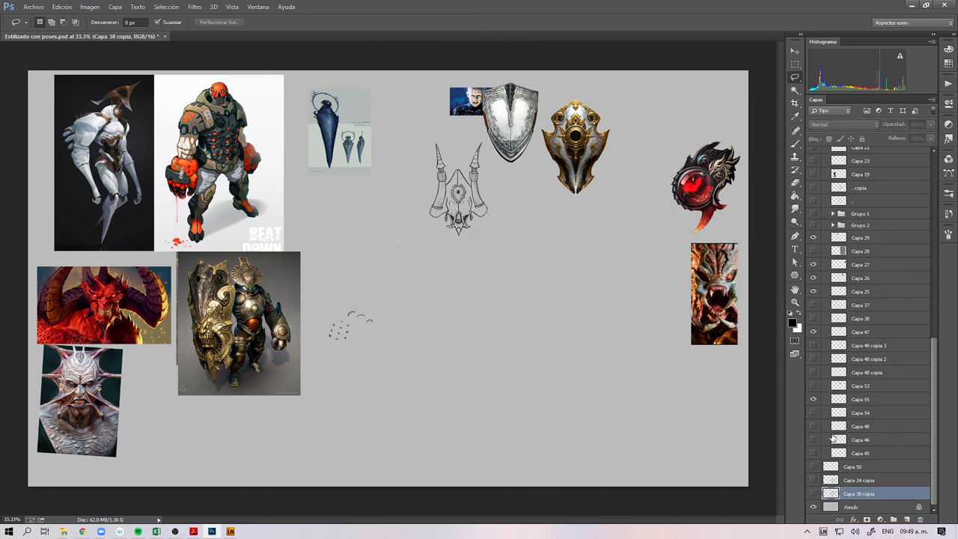
{"action": "scroll", "coordinate": [822, 414], "scroll_direction": "up", "scroll_amount": 10}
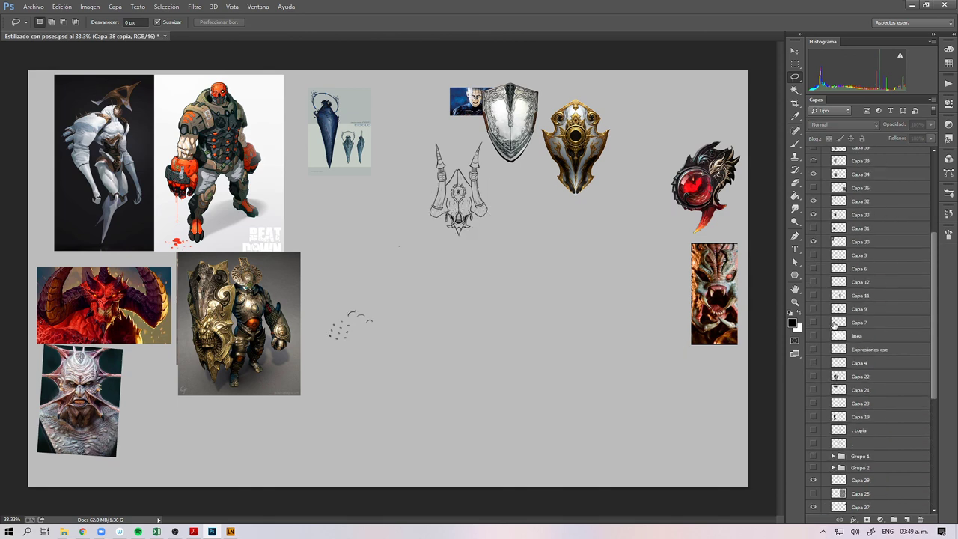
{"action": "left_click", "coordinate": [825, 234]}
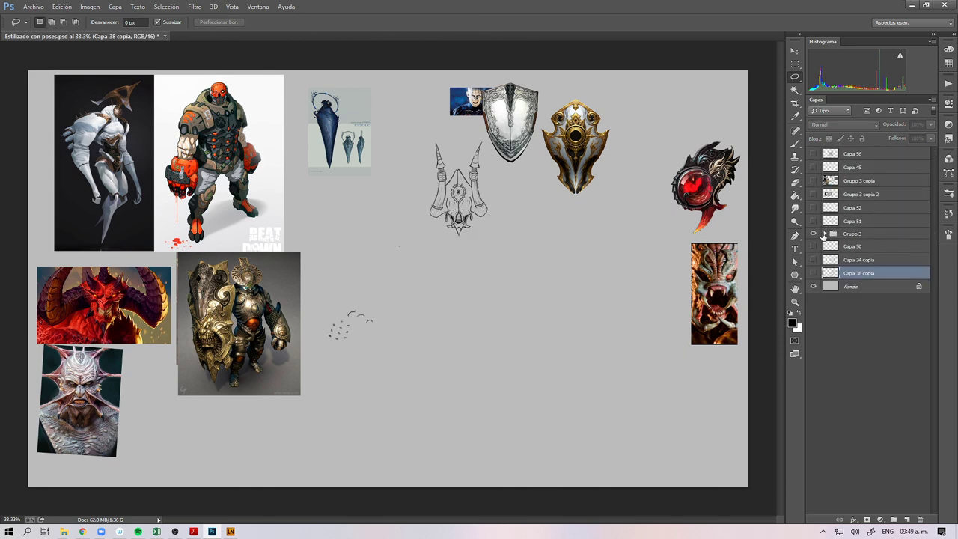
{"action": "left_click", "coordinate": [813, 234]}
Step: Briefly show Capa 52, Grupo 3 copia, Capa 56 and Grupo 3 one by one to check their contents
{"action": "left_click", "coordinate": [812, 209]}
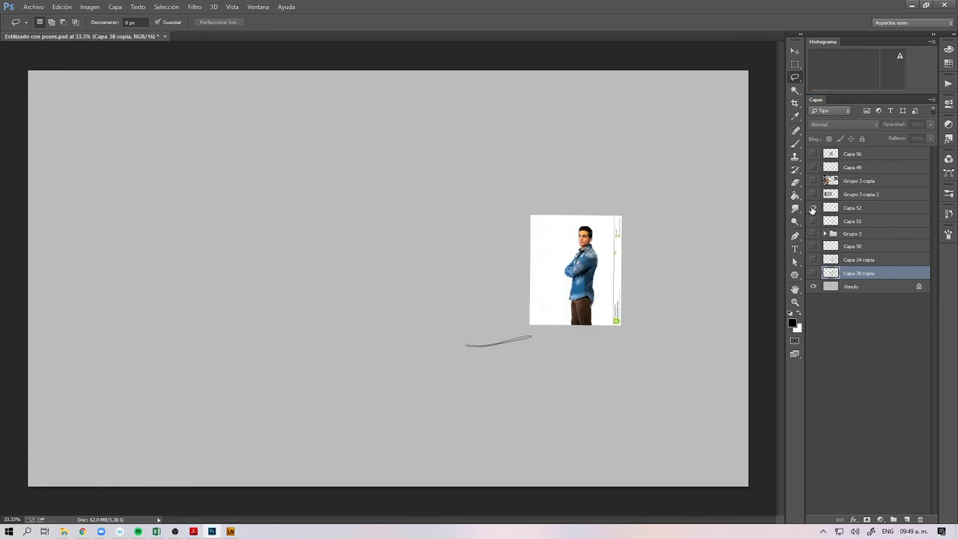
{"action": "left_click", "coordinate": [811, 209]}
{"action": "left_click", "coordinate": [813, 180]}
{"action": "left_click", "coordinate": [814, 180]}
{"action": "left_click", "coordinate": [813, 154]}
{"action": "left_click", "coordinate": [813, 154]}
{"action": "left_click", "coordinate": [813, 233]}
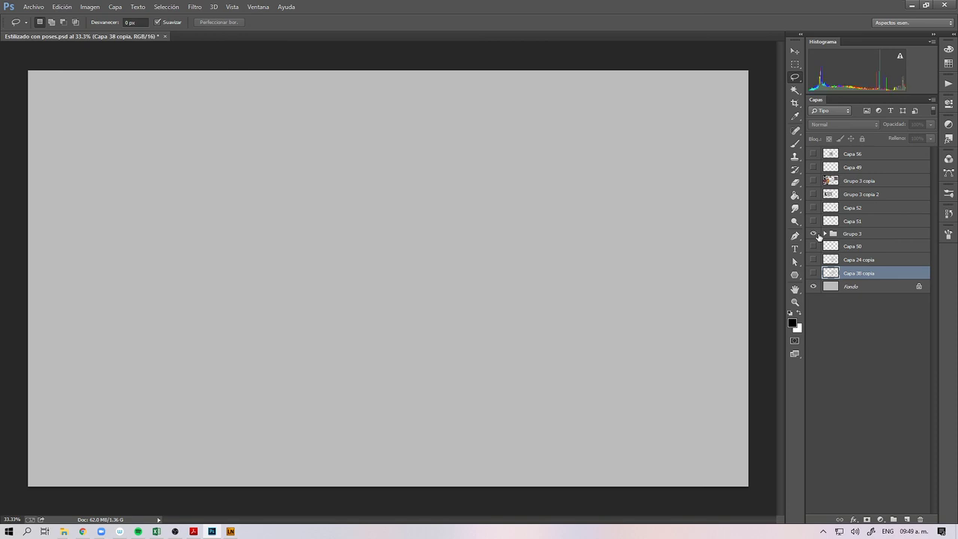
{"action": "left_click", "coordinate": [813, 233]}
Step: Expand Grupo 3 and make Grupo 1 and Grupo 2 inside it visible
{"action": "left_click", "coordinate": [824, 234]}
{"action": "scroll", "coordinate": [819, 314], "scroll_direction": "down", "scroll_amount": 10}
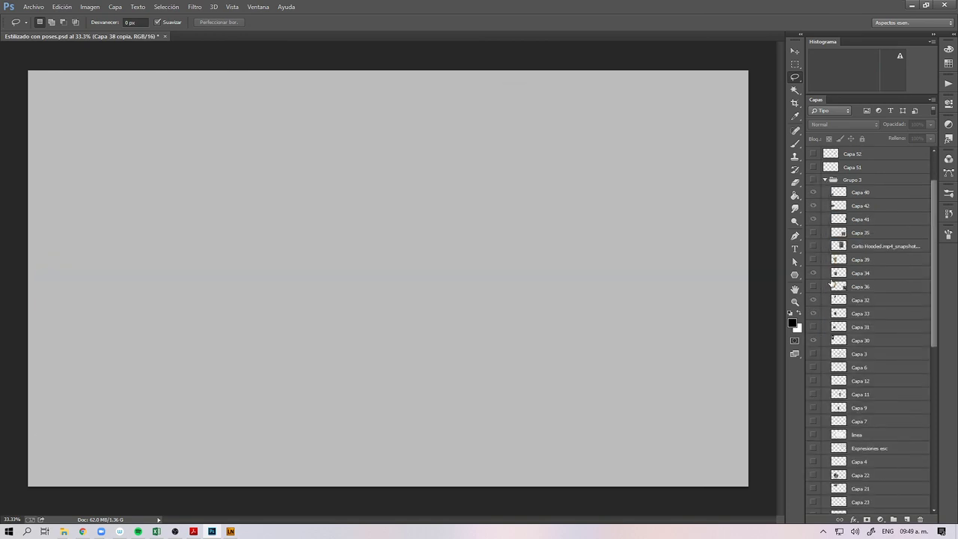
{"action": "left_click", "coordinate": [814, 340]}
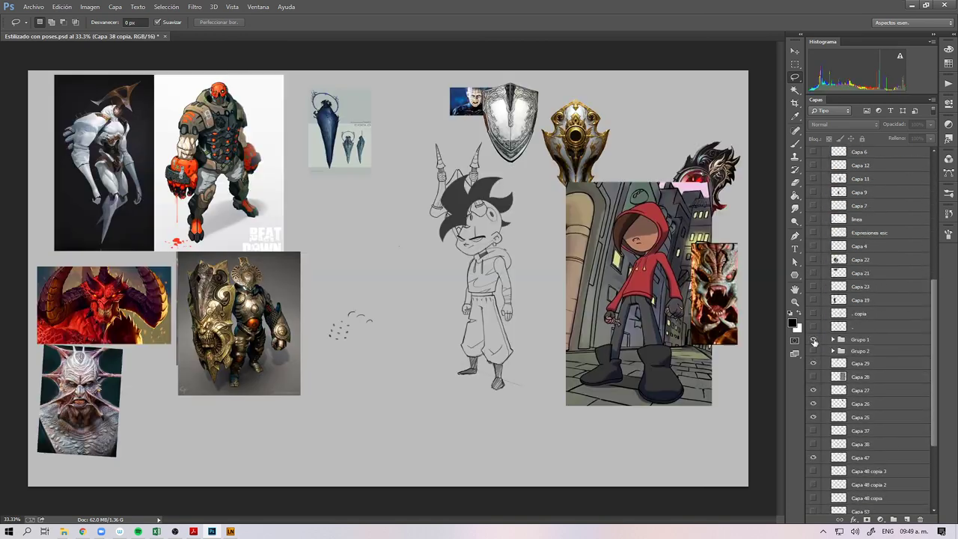
{"action": "scroll", "coordinate": [819, 350], "scroll_direction": "down", "scroll_amount": 1}
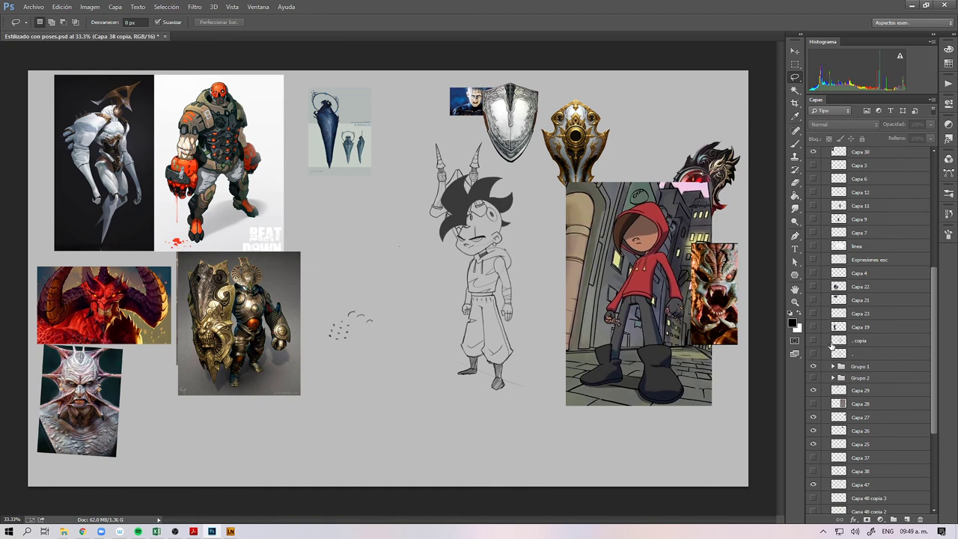
{"action": "left_click", "coordinate": [814, 338]}
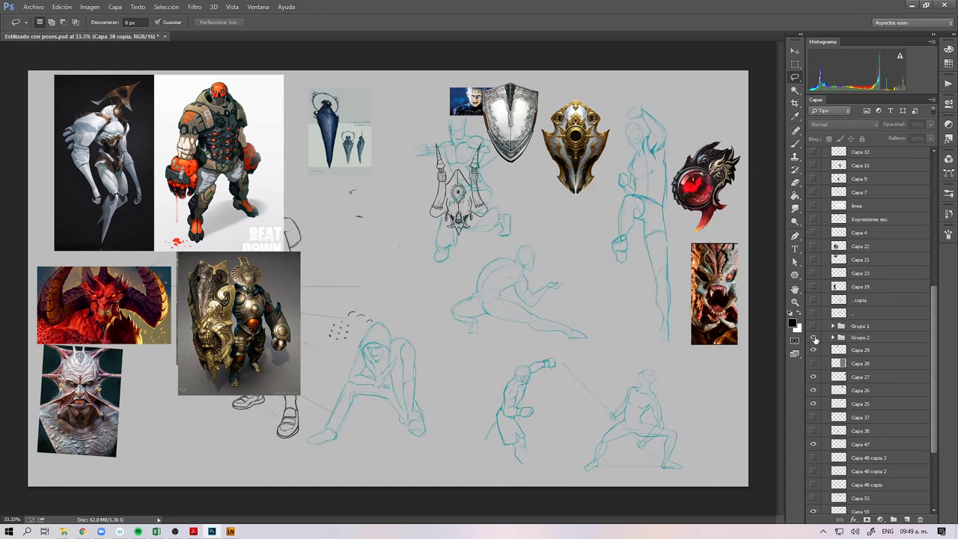
{"action": "left_click", "coordinate": [814, 339]}
{"action": "scroll", "coordinate": [815, 329], "scroll_direction": "up", "scroll_amount": 9}
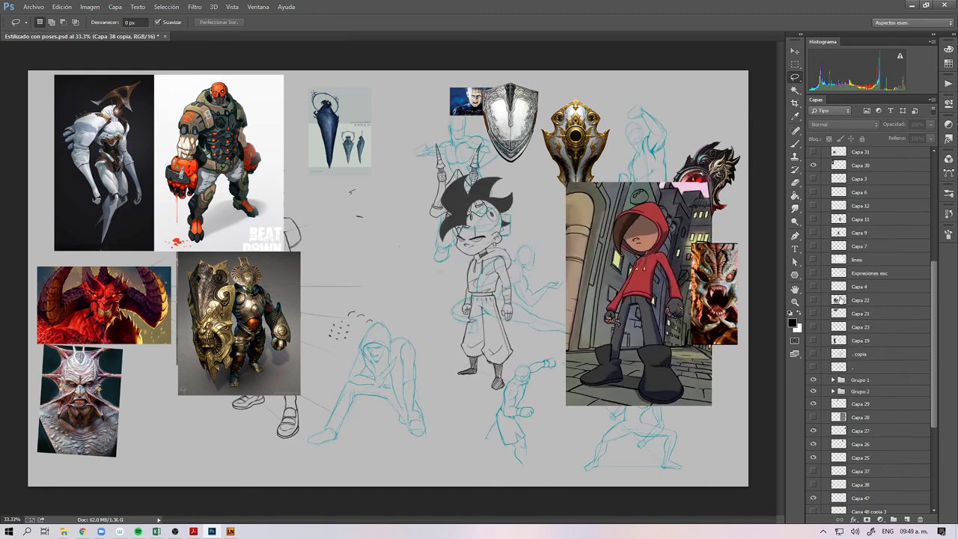
Step: Move Grupo 1 and Grupo 2 out of Grupo 3 to just above it, then collapse and hide Grupo 3
{"action": "scroll", "coordinate": [834, 315], "scroll_direction": "down", "scroll_amount": 1}
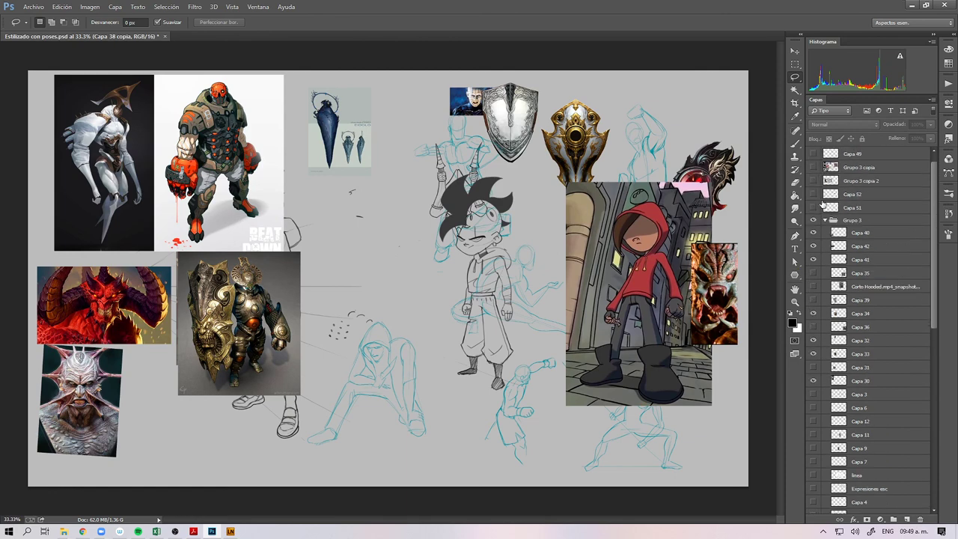
{"action": "left_click", "coordinate": [862, 437]}
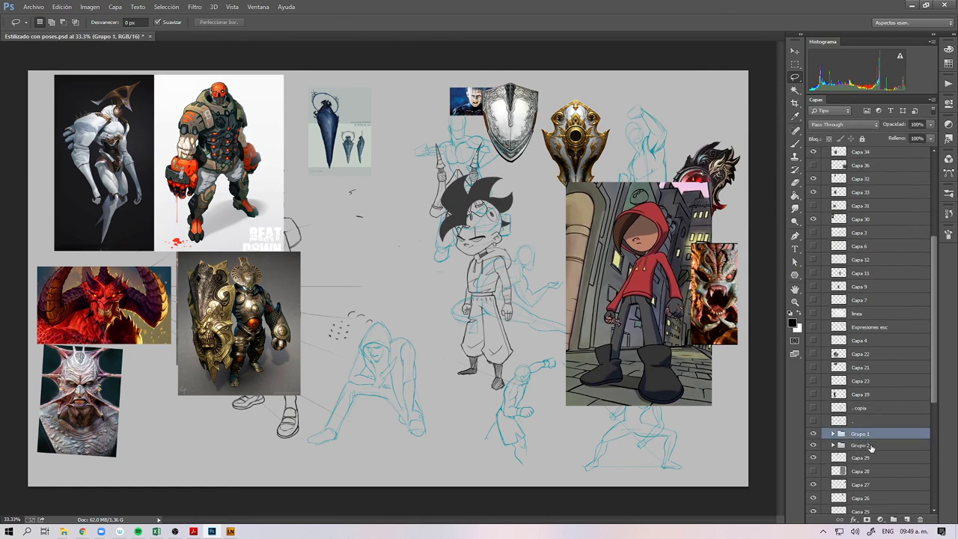
{"action": "left_click", "coordinate": [873, 447], "text": "shift"}
{"action": "left_click_drag", "start_coordinate": [885, 438], "coordinate": [851, 239]}
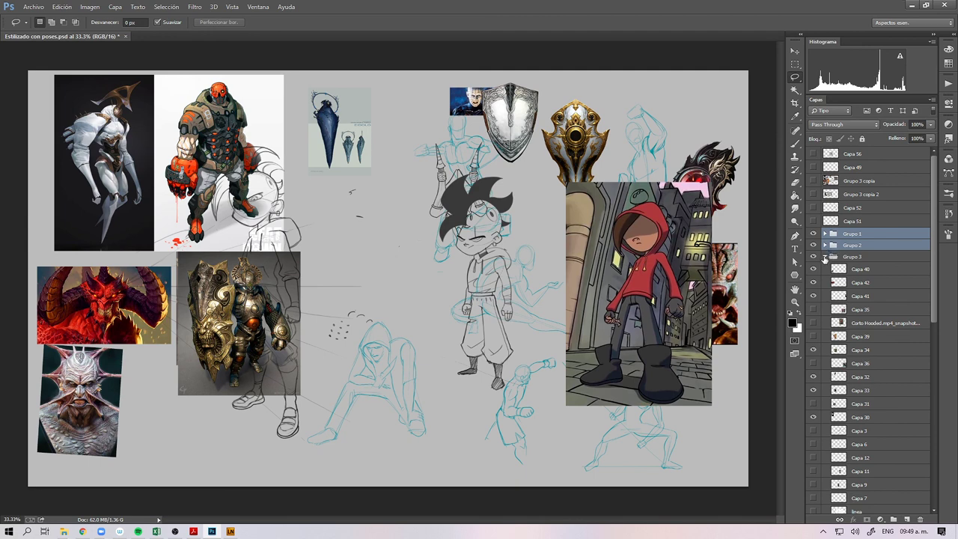
{"action": "left_click", "coordinate": [824, 257]}
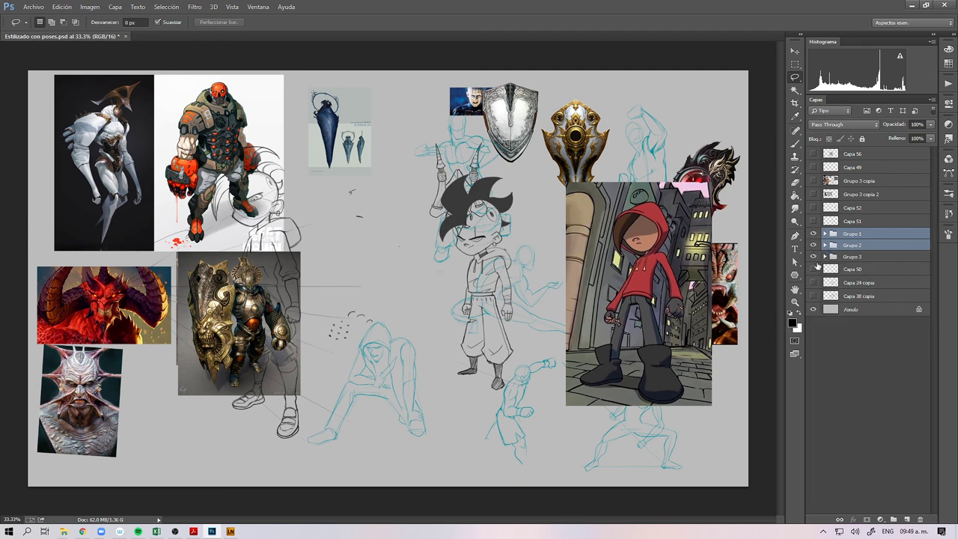
{"action": "left_click", "coordinate": [813, 258]}
Step: Move the red-hooded character illustration to the canvas's left side and undo the stray change to Capa 1
{"action": "key", "text": "v"}
{"action": "mouse_move", "coordinate": [640, 267]}
{"action": "left_mouse_down"}
{"action": "mouse_move", "coordinate": [455, 252]}
{"action": "mouse_move", "coordinate": [123, 251]}
{"action": "mouse_move", "coordinate": [114, 183]}
{"action": "left_mouse_up"}
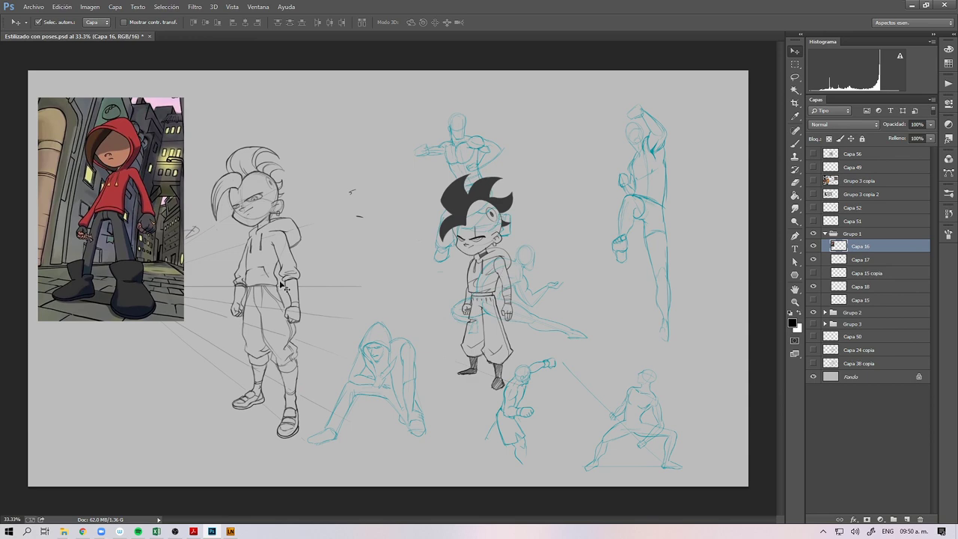
{"action": "key", "text": "z"}
{"action": "mouse_move", "coordinate": [245, 197]}
{"action": "left_mouse_down"}
{"action": "mouse_move", "coordinate": [281, 197]}
{"action": "mouse_move", "coordinate": [309, 290]}
{"action": "mouse_move", "coordinate": [304, 257]}
{"action": "mouse_move", "coordinate": [322, 232]}
{"action": "mouse_move", "coordinate": [318, 219]}
{"action": "mouse_move", "coordinate": [286, 206]}
{"action": "mouse_move", "coordinate": [298, 212]}
{"action": "left_mouse_up"}
{"action": "key", "text": "v"}
{"action": "key", "text": "ctrl+z"}
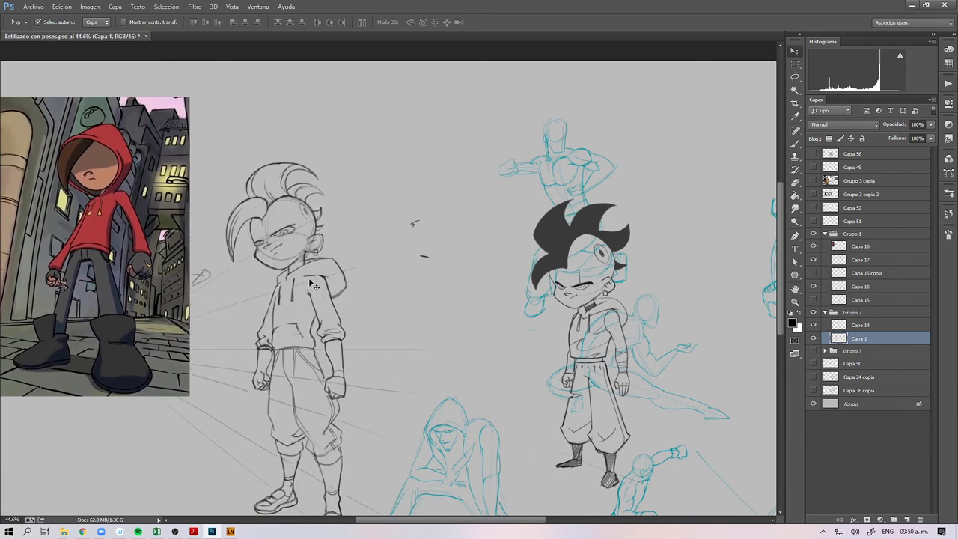
Step: Move the dark spiky-haired character left, off the blue pose sketches, and shift the tall pencil character slightly right
{"action": "left_click_drag", "start_coordinate": [359, 253], "coordinate": [333, 248]}
{"action": "key", "text": "z"}
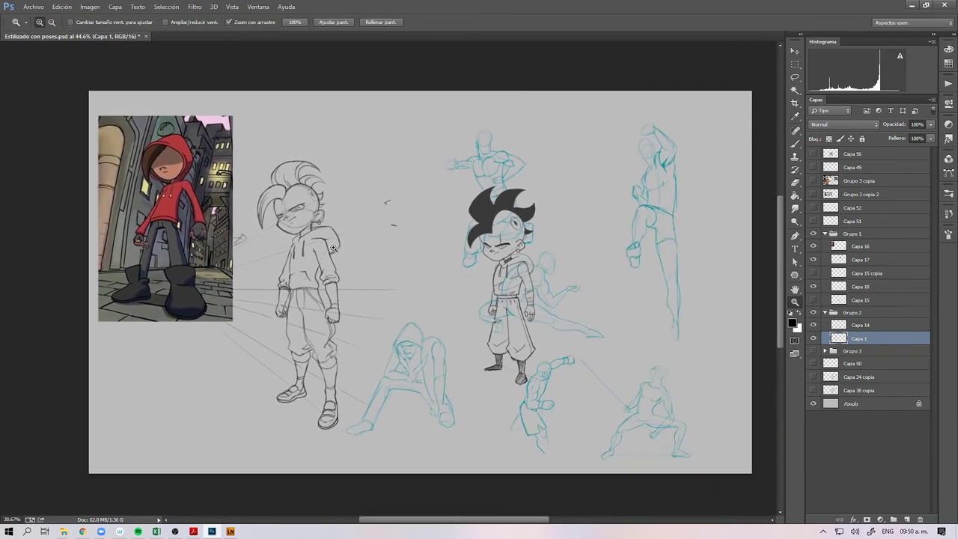
{"action": "scroll", "coordinate": [333, 248], "scroll_direction": "up", "scroll_amount": 2}
{"action": "key", "text": "v"}
{"action": "mouse_move", "coordinate": [464, 192]}
{"action": "left_mouse_down"}
{"action": "mouse_move", "coordinate": [377, 161]}
{"action": "mouse_move", "coordinate": [348, 131]}
{"action": "mouse_move", "coordinate": [342, 150]}
{"action": "mouse_move", "coordinate": [362, 150]}
{"action": "mouse_move", "coordinate": [380, 176]}
{"action": "left_mouse_up"}
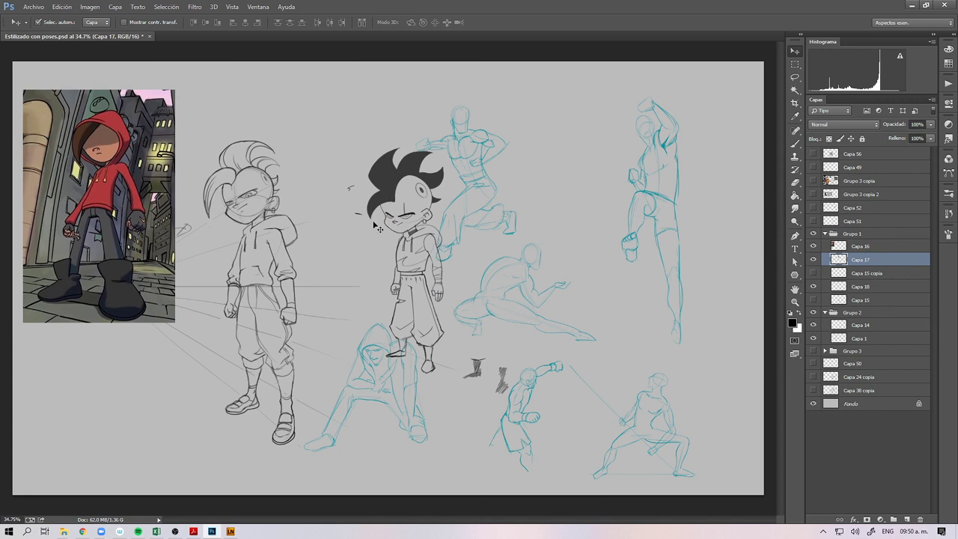
{"action": "left_click_drag", "start_coordinate": [257, 172], "coordinate": [272, 173]}
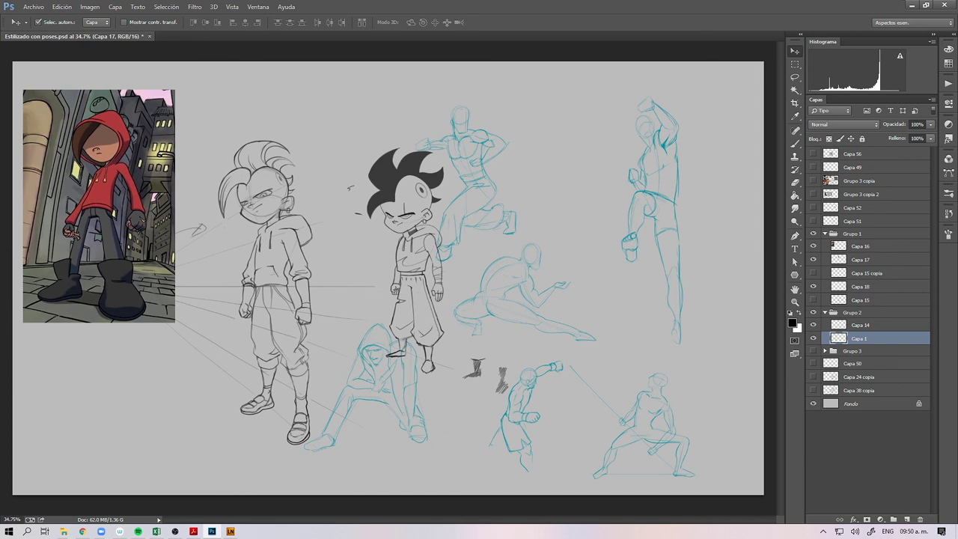
{"action": "left_click", "coordinate": [813, 340]}
{"action": "left_click", "coordinate": [301, 239]}
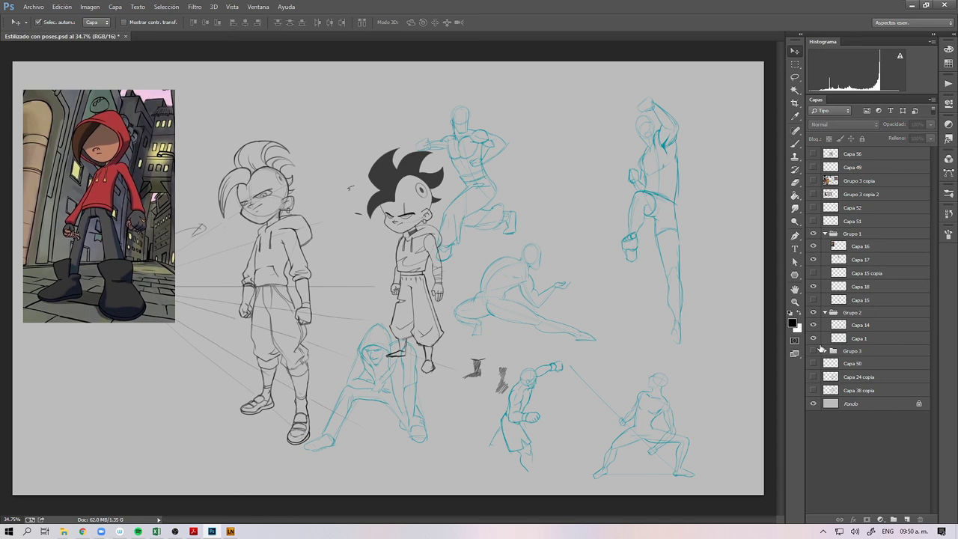
Step: Collapse Grupo 1 and Grupo 2 in the layer stack
{"action": "left_click", "coordinate": [824, 237]}
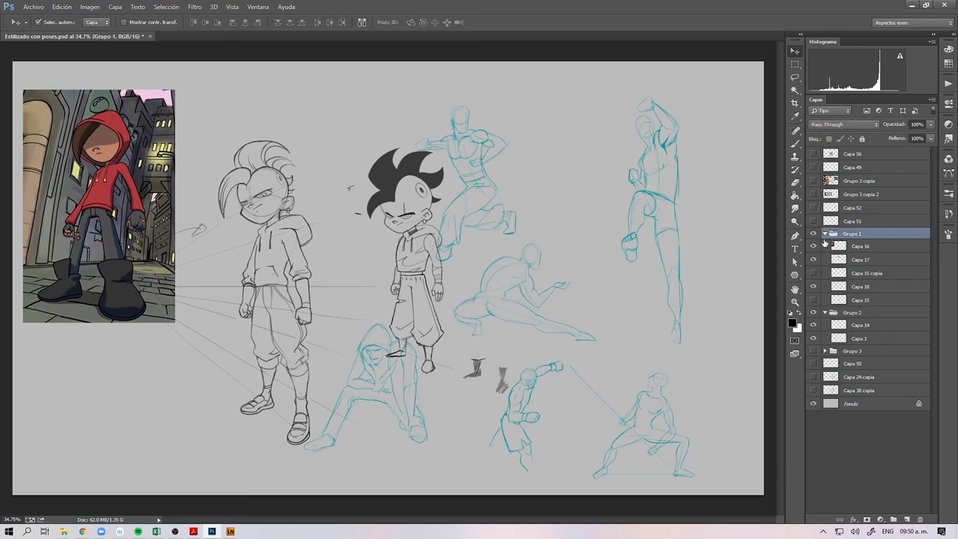
{"action": "left_click", "coordinate": [824, 233]}
{"action": "left_click", "coordinate": [824, 250]}
{"action": "left_click", "coordinate": [825, 245]}
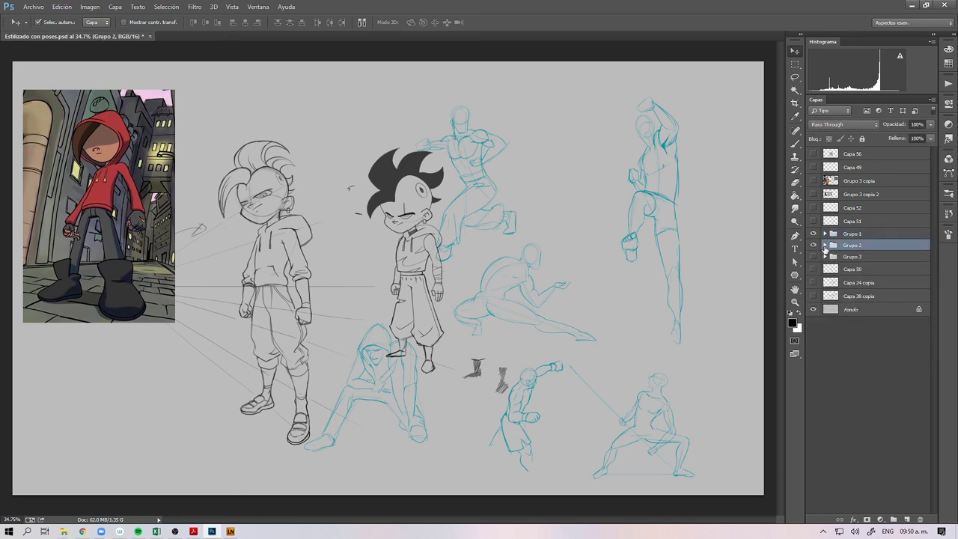
{"action": "left_click", "coordinate": [846, 269]}
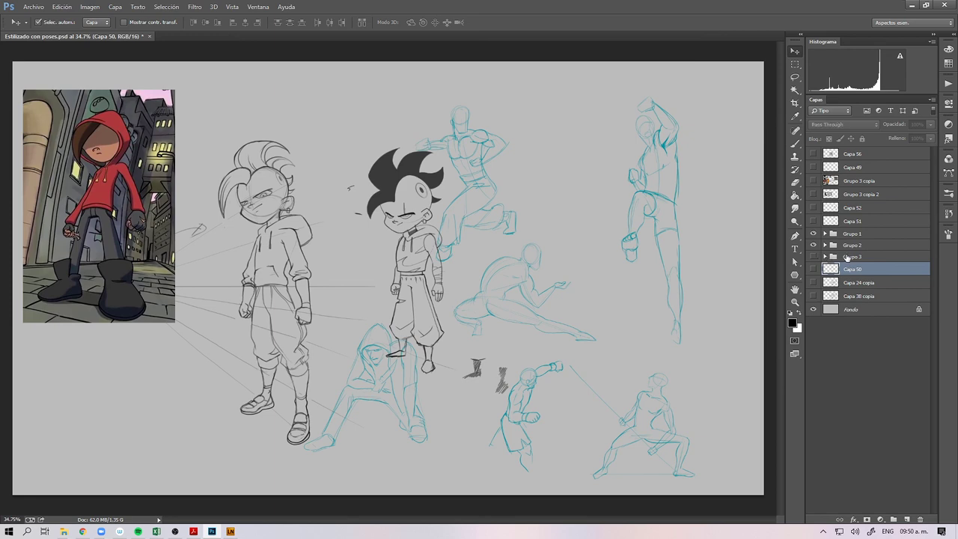
Step: Toggle the visibility of Grupo 3 and Grupo 2 to check which artwork each contains
{"action": "left_click", "coordinate": [846, 257]}
{"action": "left_click", "coordinate": [813, 257]}
{"action": "left_click", "coordinate": [813, 256]}
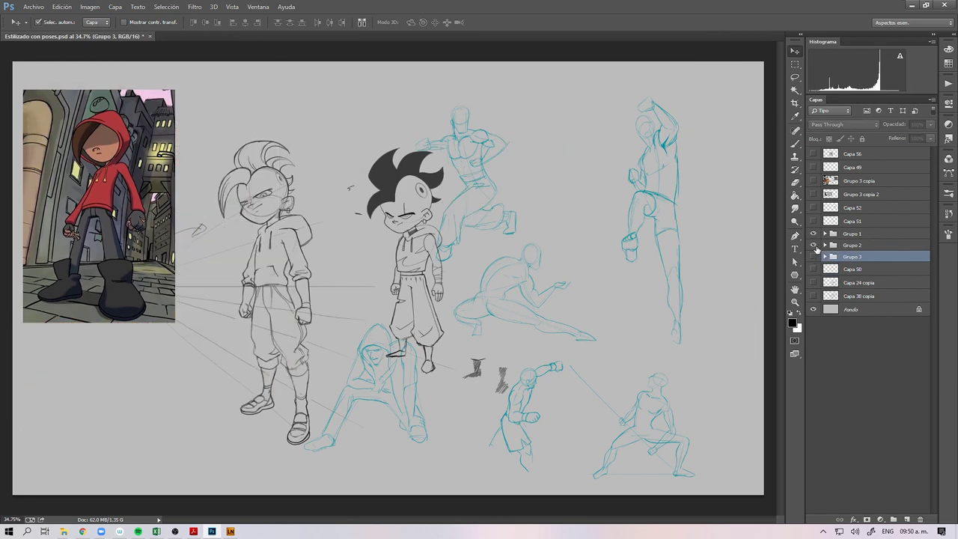
{"action": "left_click", "coordinate": [813, 245]}
{"action": "left_click", "coordinate": [813, 245]}
{"action": "left_click", "coordinate": [848, 246]}
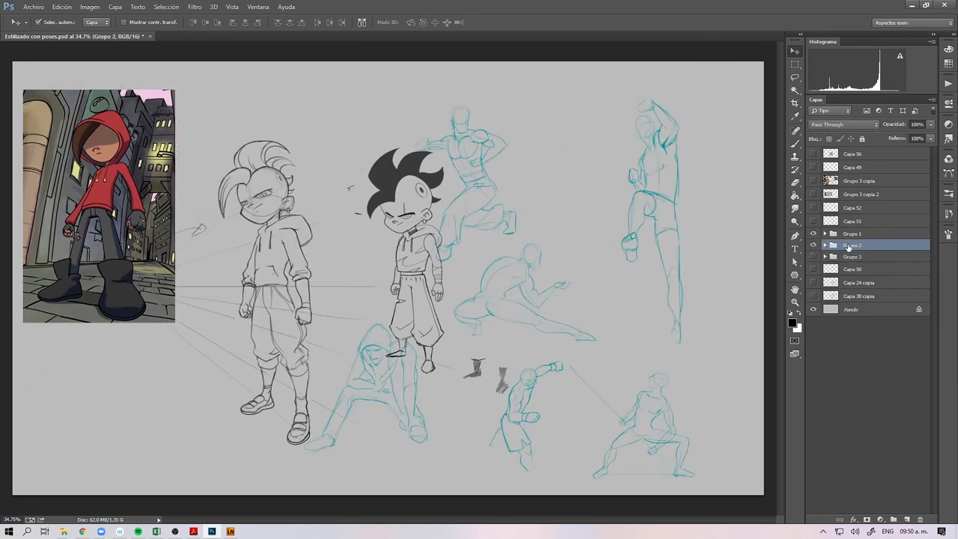
Step: Create a new document from the current history state of Estilizado con poses.psd
{"action": "key", "text": "z"}
{"action": "left_click_drag", "start_coordinate": [515, 238], "coordinate": [503, 246]}
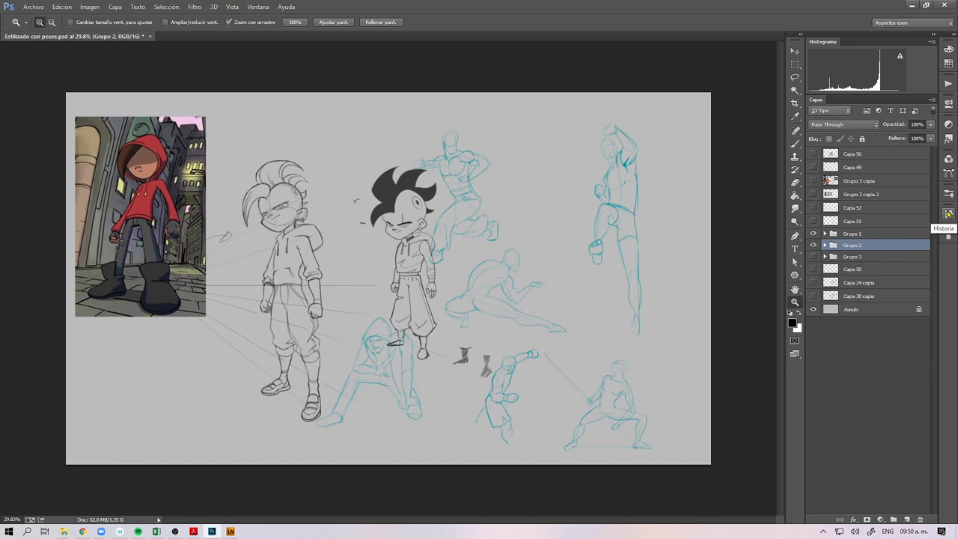
{"action": "left_click", "coordinate": [946, 217]}
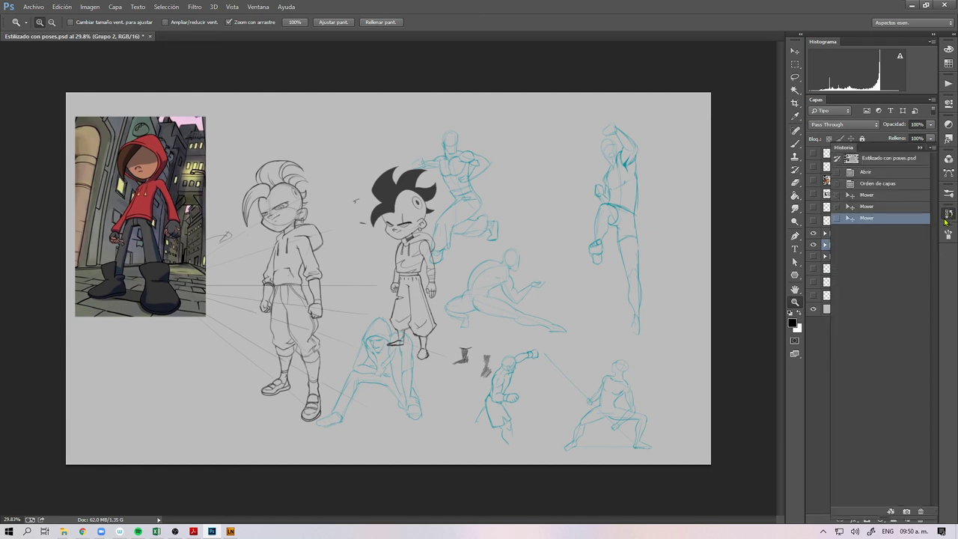
{"action": "left_click", "coordinate": [890, 512]}
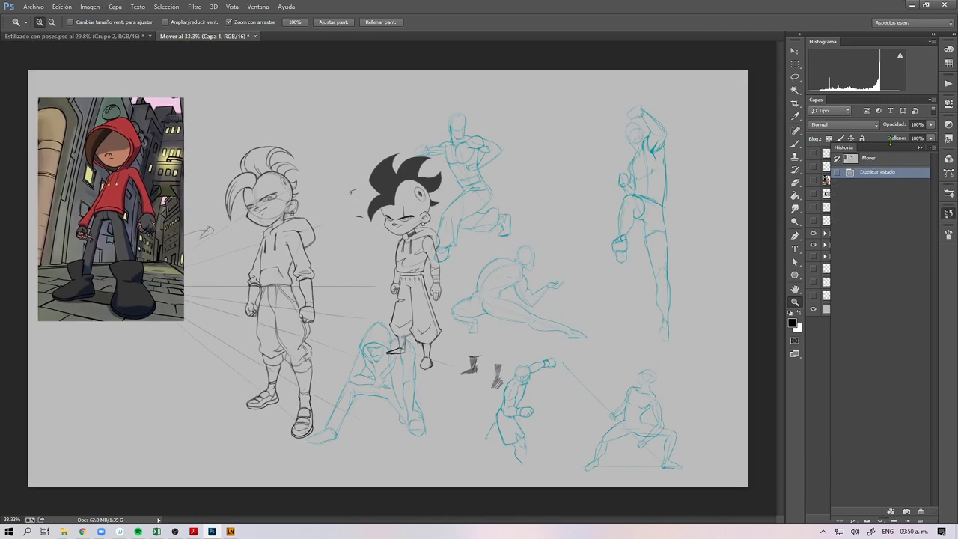
{"action": "left_click", "coordinate": [921, 148]}
Step: Check Grupo 1's visibility in the duplicated document and delete the hidden Grupo 3 with its contents
{"action": "left_click", "coordinate": [859, 246]}
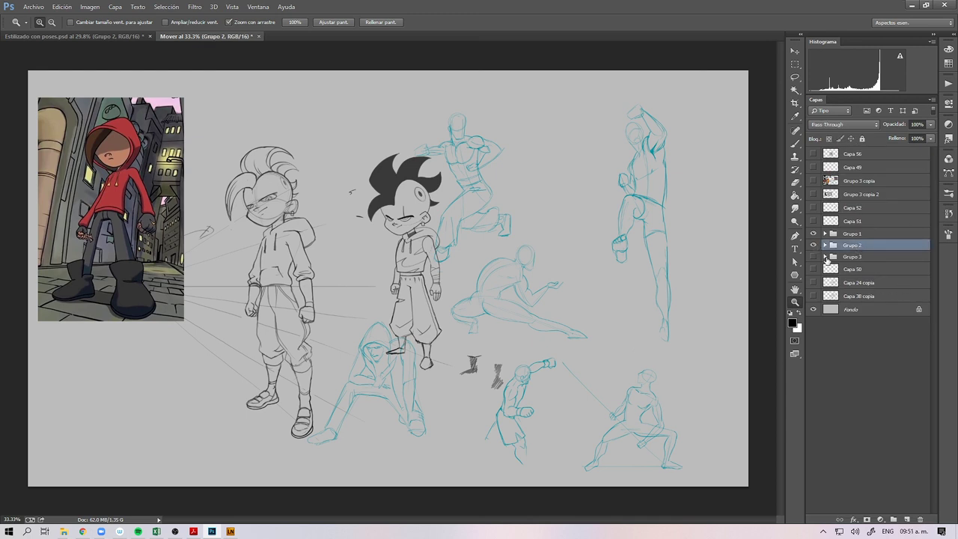
{"action": "left_click", "coordinate": [826, 259]}
{"action": "left_click", "coordinate": [823, 236]}
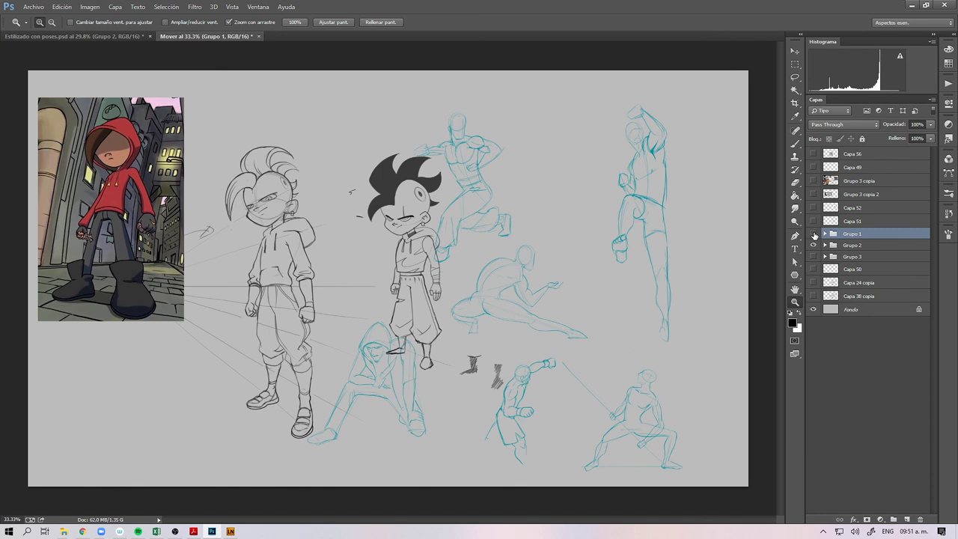
{"action": "left_click", "coordinate": [814, 235]}
{"action": "left_click", "coordinate": [814, 235]}
{"action": "left_click", "coordinate": [859, 259]}
{"action": "key", "text": "Delete"}
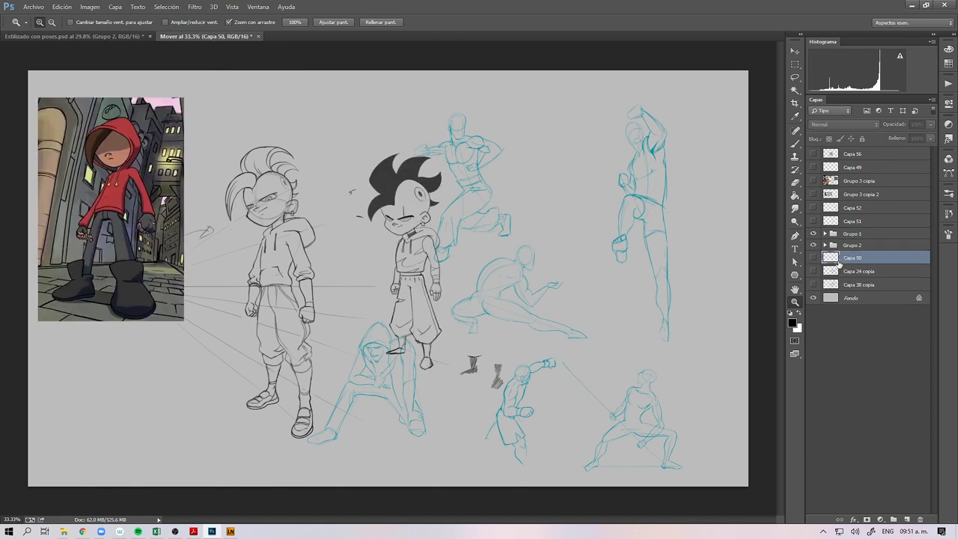
Step: Check and delete the layers Capa 50, Capa 24 copia and Capa 38 copia below Grupo 2
{"action": "left_click", "coordinate": [817, 258]}
{"action": "left_click", "coordinate": [817, 258]}
{"action": "key", "text": "Delete"}
{"action": "left_click", "coordinate": [814, 257]}
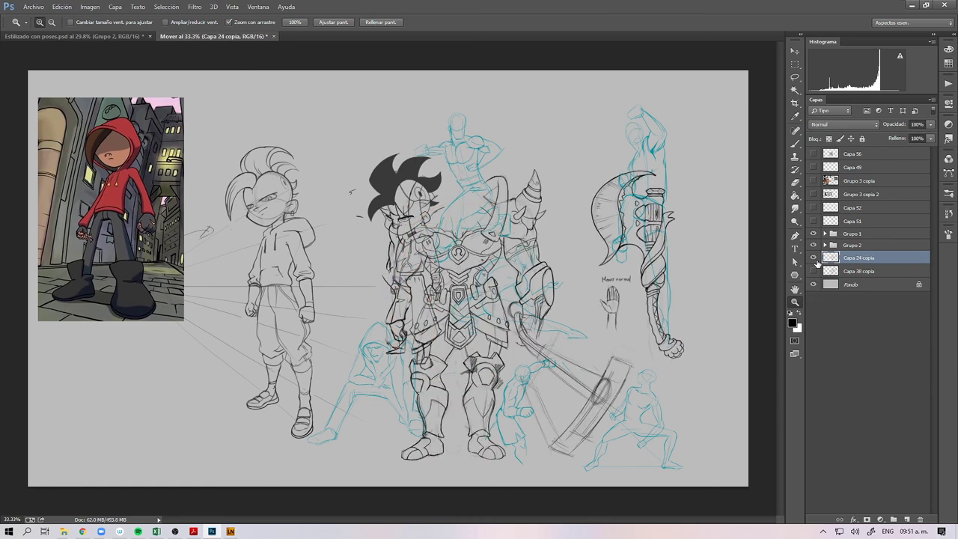
{"action": "key", "text": "Delete"}
{"action": "left_click", "coordinate": [813, 258]}
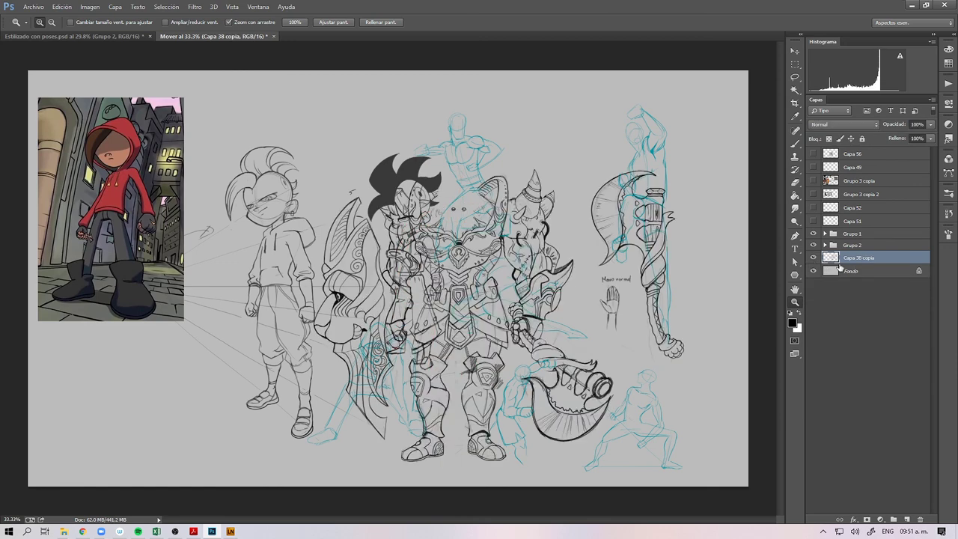
{"action": "key", "text": "Delete"}
{"action": "left_click", "coordinate": [841, 247]}
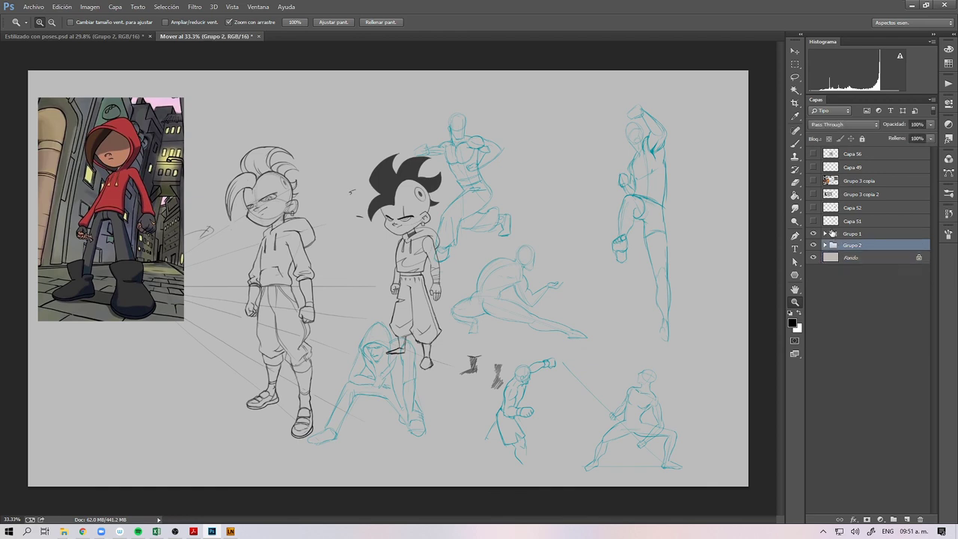
Step: Preview and delete the reference-image layers Grupo 3 copia and Grupo 3 copia 2
{"action": "left_click", "coordinate": [814, 181]}
{"action": "left_click", "coordinate": [814, 181]}
{"action": "left_click", "coordinate": [846, 183]}
{"action": "key", "text": "Delete"}
{"action": "left_click", "coordinate": [814, 181]}
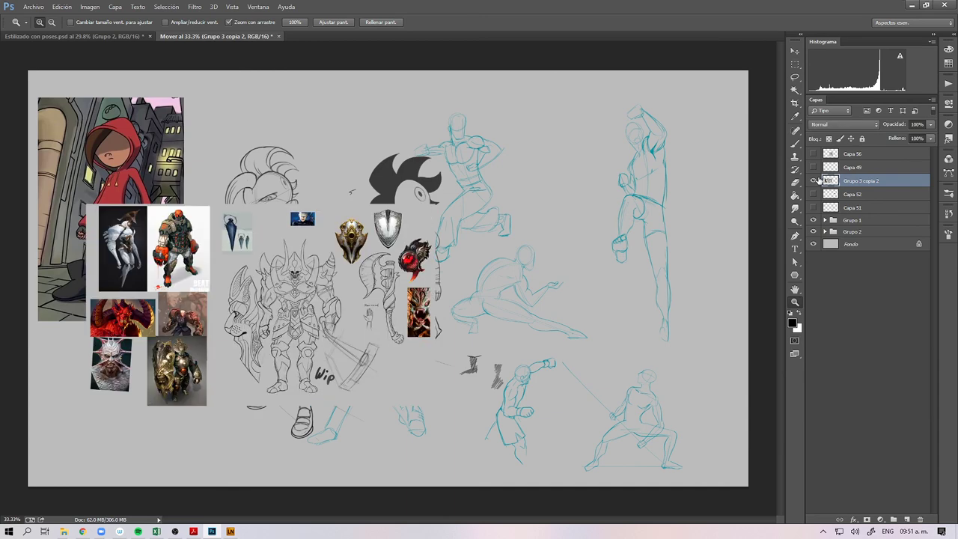
{"action": "left_click", "coordinate": [813, 181]}
{"action": "key", "text": "Delete"}
Step: Reveal Capa 56, Capa 49, Capa 52 and Capa 51 to check their contents, and delete all four layers
{"action": "left_click", "coordinate": [814, 153]}
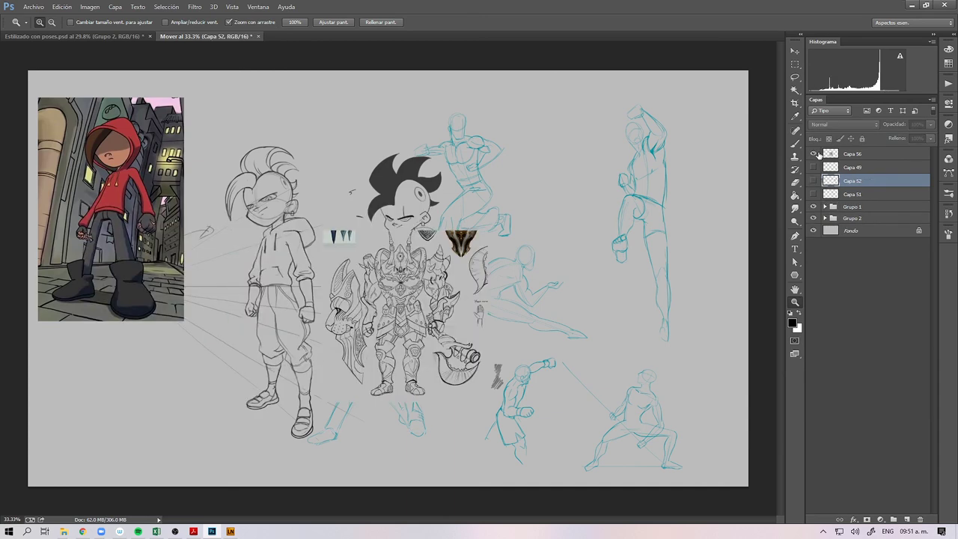
{"action": "key", "text": "Delete"}
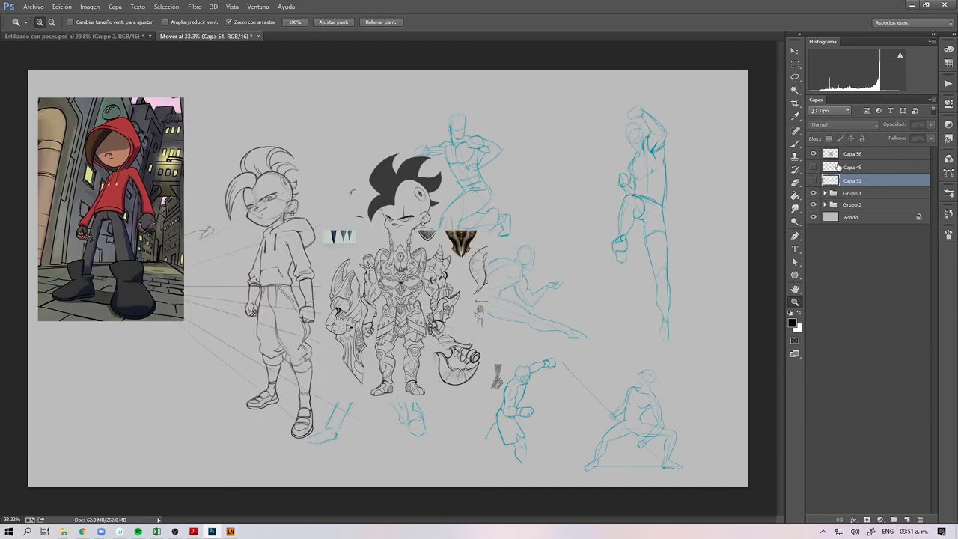
{"action": "key", "text": "ctrl+z"}
{"action": "left_click_drag", "start_coordinate": [813, 194], "coordinate": [813, 168]}
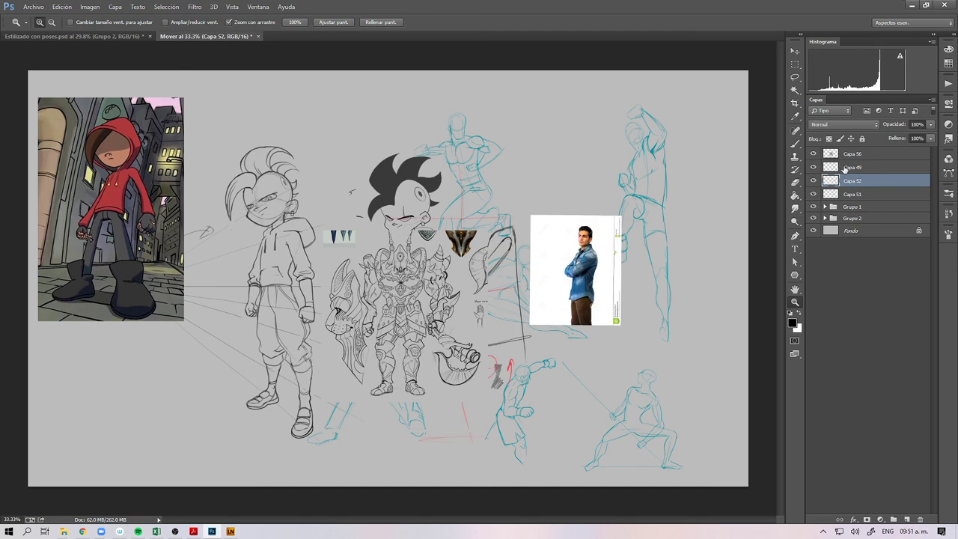
{"action": "left_click", "coordinate": [864, 155]}
{"action": "left_click", "coordinate": [868, 194], "text": "shift"}
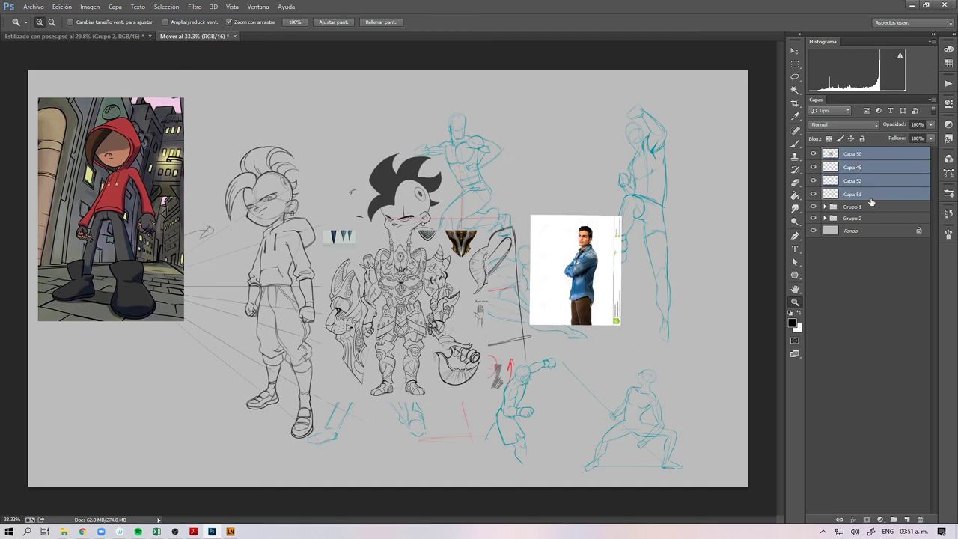
{"action": "key", "text": "Delete"}
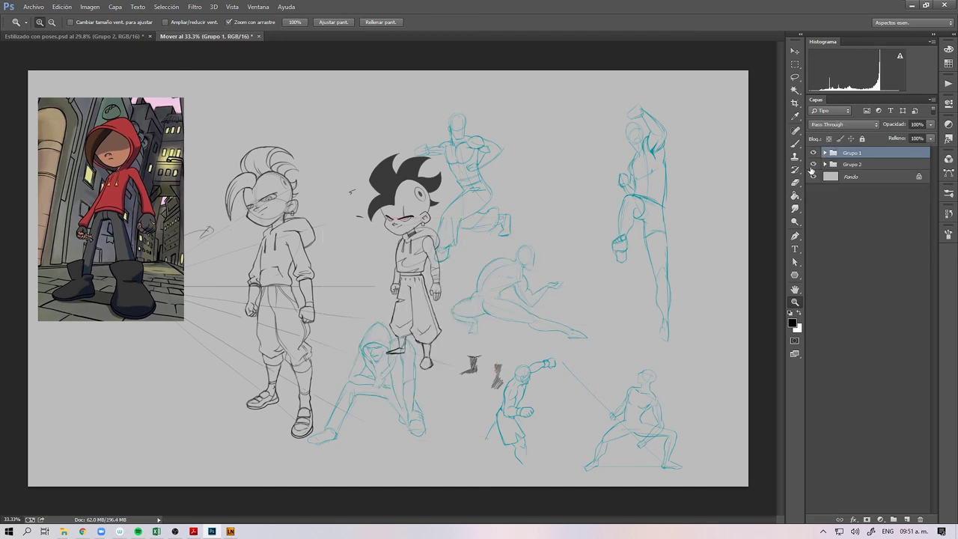
Step: Hide the red-hooded illustration on Capa 16 and the tall character sketch on Capa 1, and collapse Grupo 2
{"action": "key", "text": "v"}
{"action": "left_click_drag", "start_coordinate": [135, 232], "coordinate": [163, 266]}
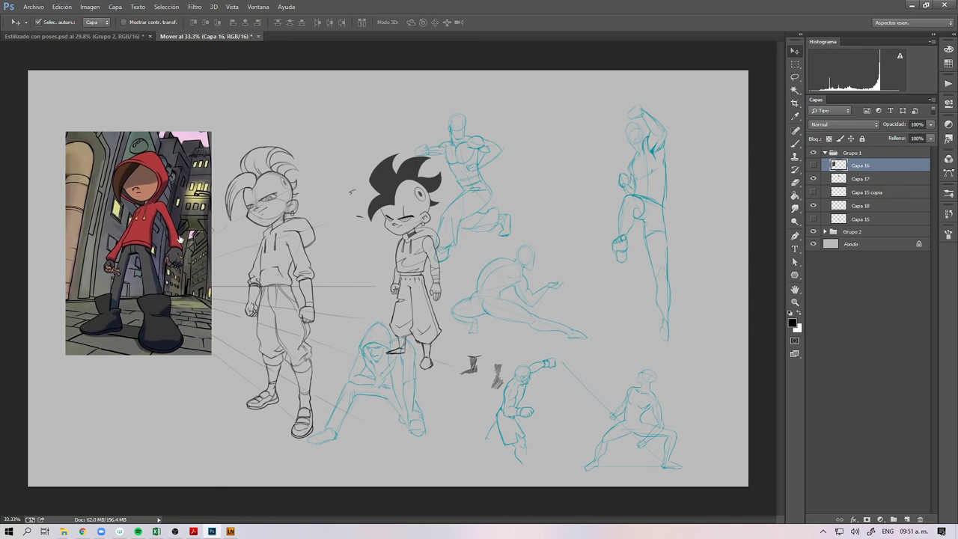
{"action": "left_click", "coordinate": [135, 112]}
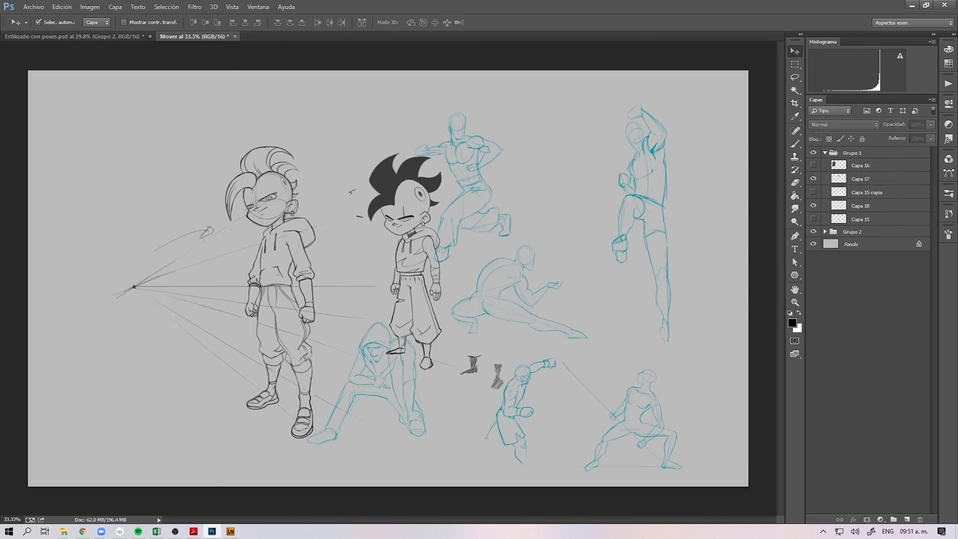
{"action": "left_click_drag", "start_coordinate": [291, 222], "coordinate": [220, 223]}
{"action": "left_click", "coordinate": [814, 257]}
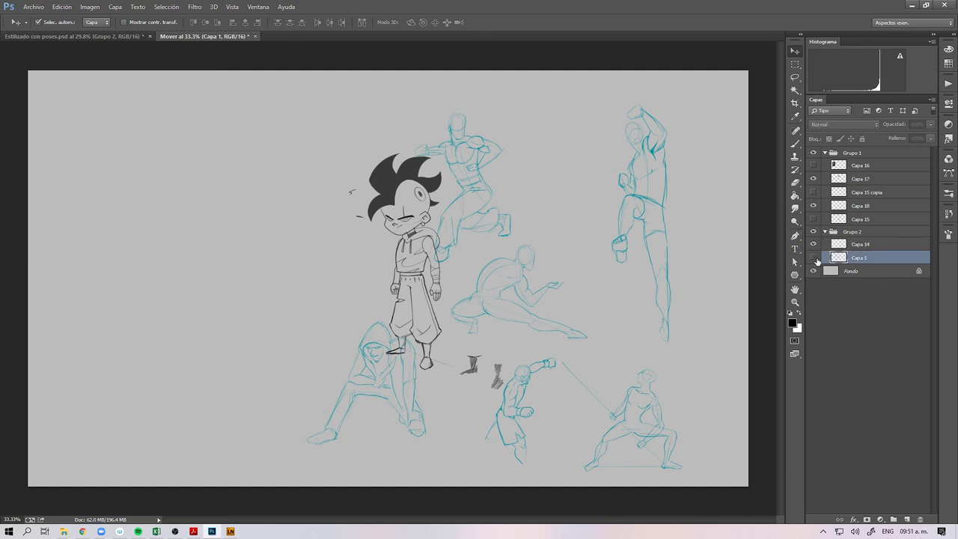
{"action": "left_click", "coordinate": [825, 232]}
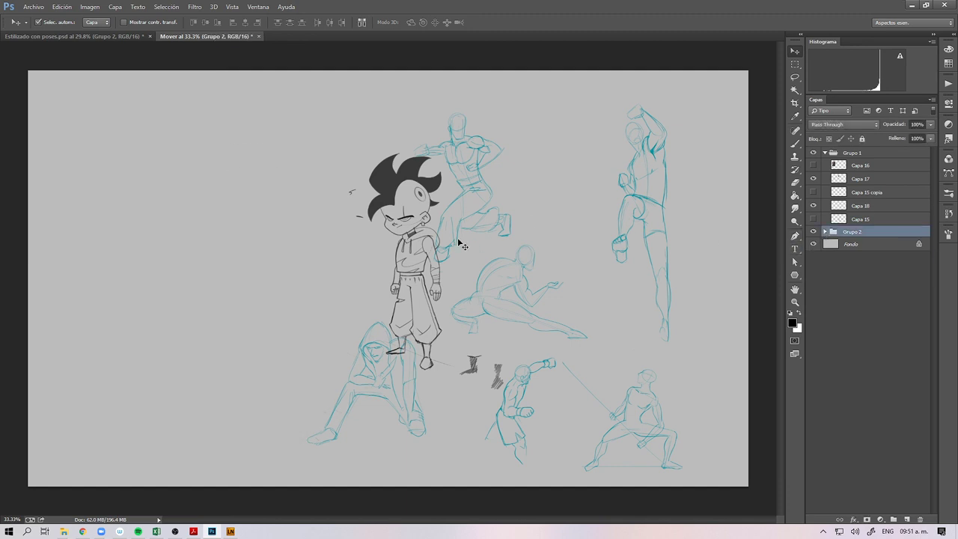
Step: Move the spiky-haired character to the left side of the canvas and enlarge it to about 124%
{"action": "left_click", "coordinate": [431, 190]}
{"action": "left_click_drag", "start_coordinate": [436, 191], "coordinate": [172, 210]}
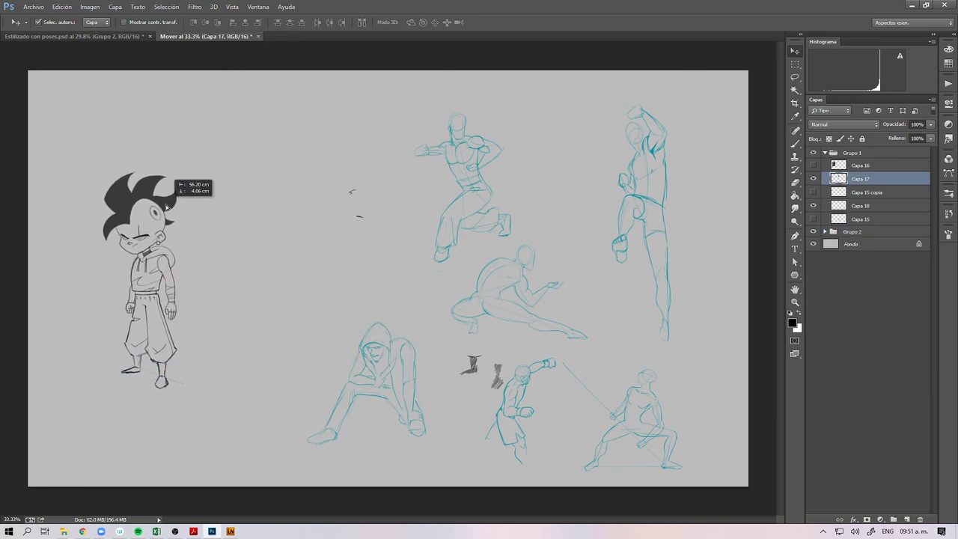
{"action": "key", "text": "ctrl+t"}
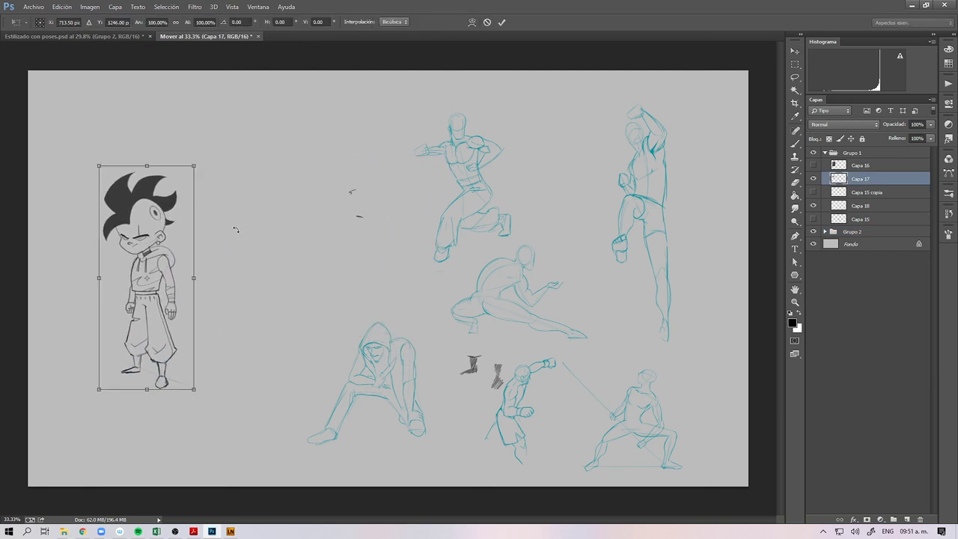
{"action": "left_click_drag", "start_coordinate": [223, 135], "coordinate": [216, 112]}
{"action": "left_click_drag", "start_coordinate": [154, 180], "coordinate": [133, 208]}
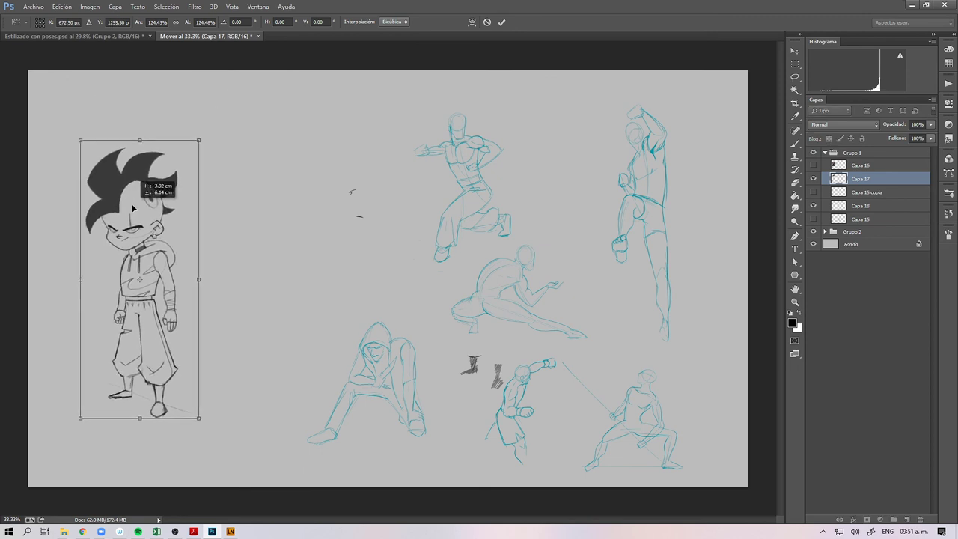
{"action": "key", "text": "Return"}
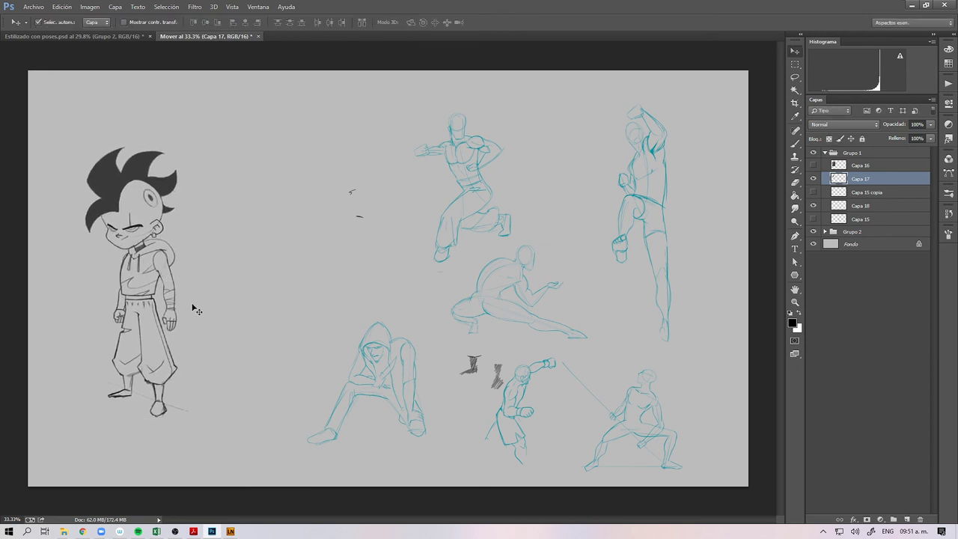
{"action": "left_click_drag", "start_coordinate": [140, 184], "coordinate": [129, 186]}
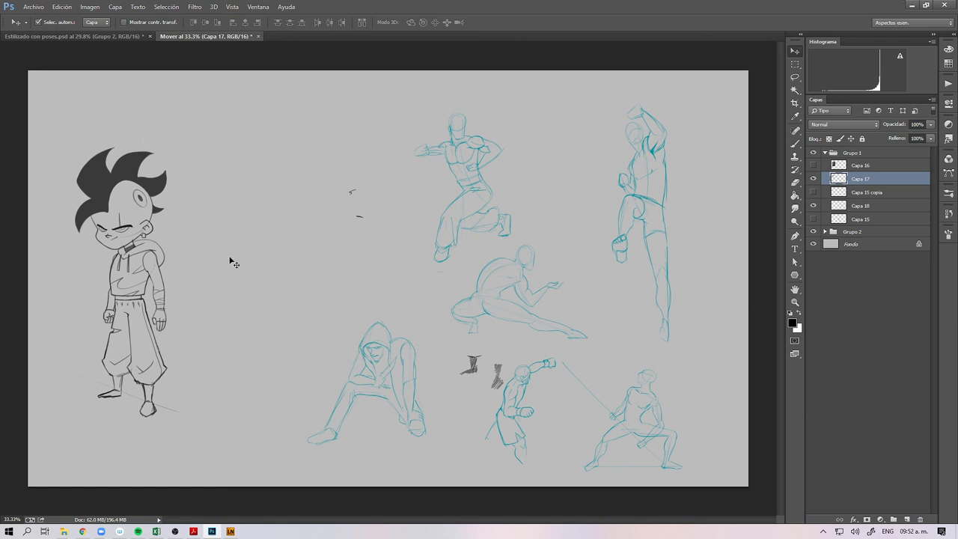
Step: Lasso and delete the two small stray marks on Capa 14 between the character and the poses
{"action": "key", "text": "z"}
{"action": "left_click_drag", "start_coordinate": [357, 199], "coordinate": [389, 207]}
{"action": "key", "text": "v"}
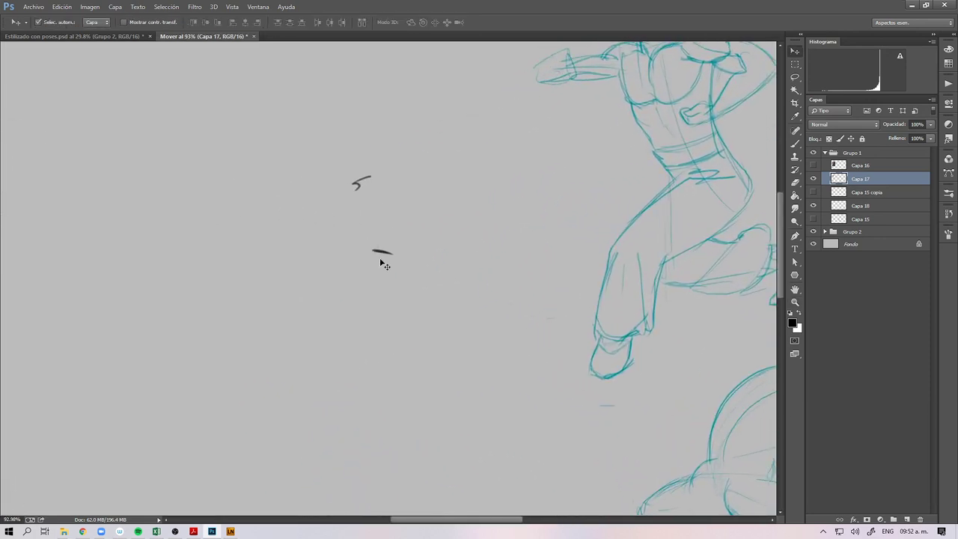
{"action": "left_click", "coordinate": [380, 255]}
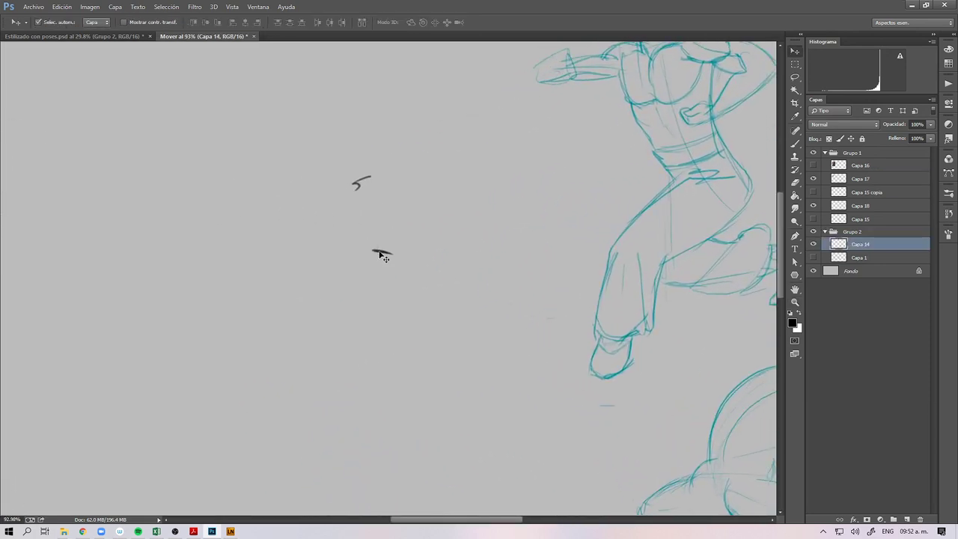
{"action": "key", "text": "l"}
{"action": "mouse_move", "coordinate": [405, 169]}
{"action": "left_mouse_down"}
{"action": "mouse_move", "coordinate": [322, 239]}
{"action": "mouse_move", "coordinate": [427, 247]}
{"action": "mouse_move", "coordinate": [410, 161]}
{"action": "left_mouse_up"}
{"action": "key", "text": "Delete"}
{"action": "key", "text": "ctrl+d"}
Step: Lasso and delete the two dark grey boot sketches on Capa 18 beside the punching pose
{"action": "key", "text": "z"}
{"action": "left_click_drag", "start_coordinate": [506, 374], "coordinate": [476, 397]}
{"action": "mouse_move", "coordinate": [553, 303]}
{"action": "left_mouse_down"}
{"action": "mouse_move", "coordinate": [454, 221]}
{"action": "mouse_move", "coordinate": [470, 231]}
{"action": "mouse_move", "coordinate": [505, 309]}
{"action": "left_mouse_up"}
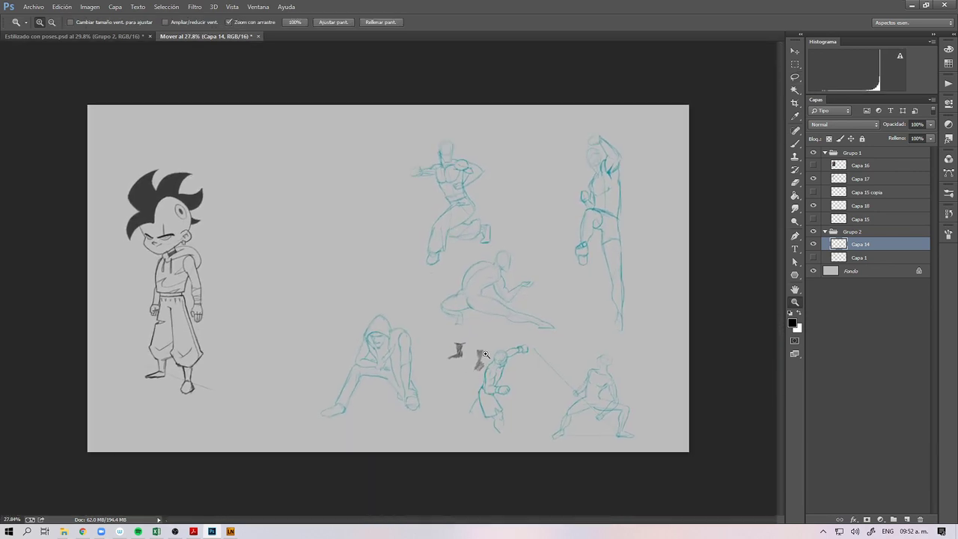
{"action": "key", "text": "v"}
{"action": "mouse_move", "coordinate": [479, 370]}
{"action": "left_mouse_down"}
{"action": "mouse_move", "coordinate": [479, 322]}
{"action": "mouse_move", "coordinate": [499, 356]}
{"action": "left_mouse_up"}
{"action": "key", "text": "ctrl+z"}
{"action": "key", "text": "l"}
{"action": "key", "text": "Delete"}
{"action": "key", "text": "ctrl+d"}
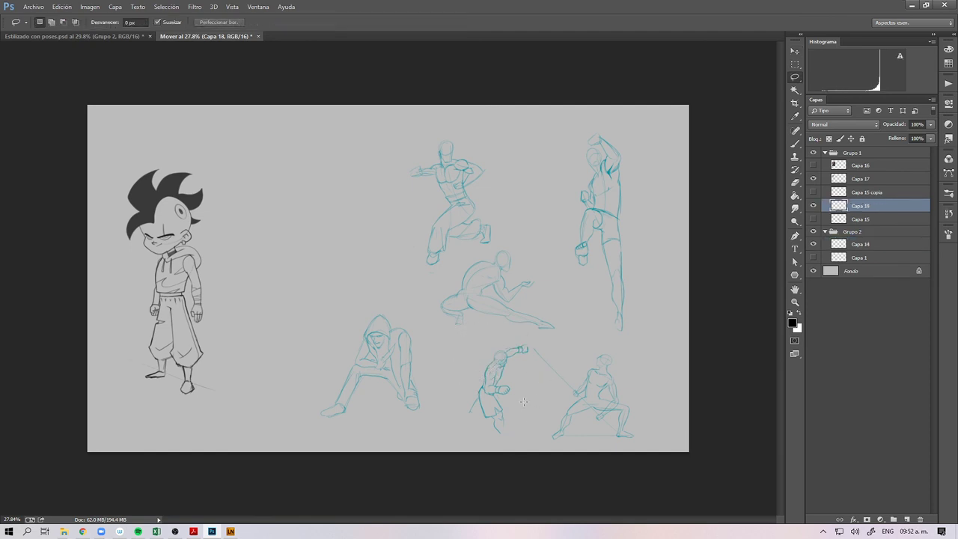
Step: Scale the pose sketches on Capa 14 down to about 72.5% and place them just right of the spiky-haired character
{"action": "key", "text": "v"}
{"action": "mouse_move", "coordinate": [496, 254]}
{"action": "left_mouse_down"}
{"action": "mouse_move", "coordinate": [423, 247]}
{"action": "mouse_move", "coordinate": [410, 255]}
{"action": "left_mouse_up"}
{"action": "key", "text": "ctrl+t"}
{"action": "left_click_drag", "start_coordinate": [569, 126], "coordinate": [408, 221]}
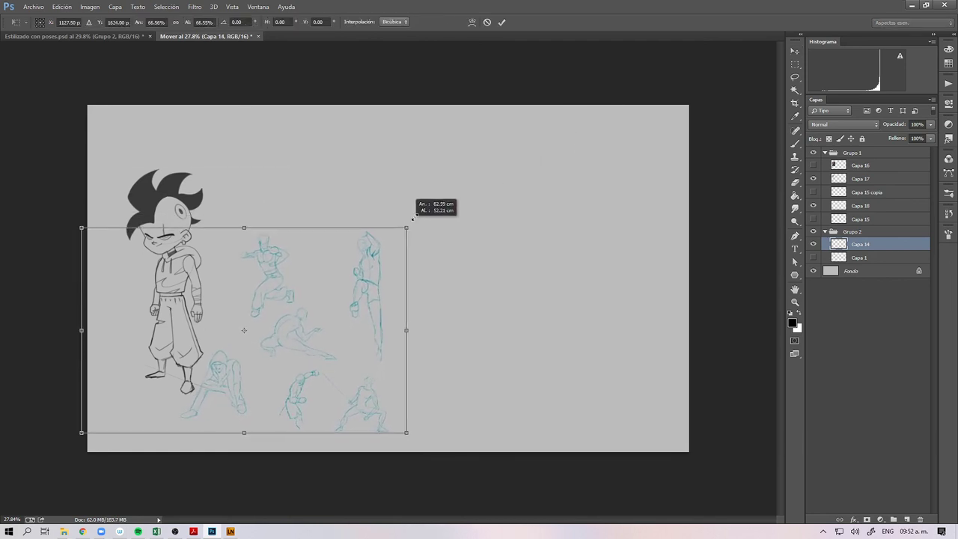
{"action": "left_click_drag", "start_coordinate": [367, 295], "coordinate": [416, 207]}
{"action": "left_click_drag", "start_coordinate": [448, 141], "coordinate": [483, 115]}
{"action": "left_click_drag", "start_coordinate": [442, 225], "coordinate": [427, 237]}
{"action": "key", "text": "Return"}
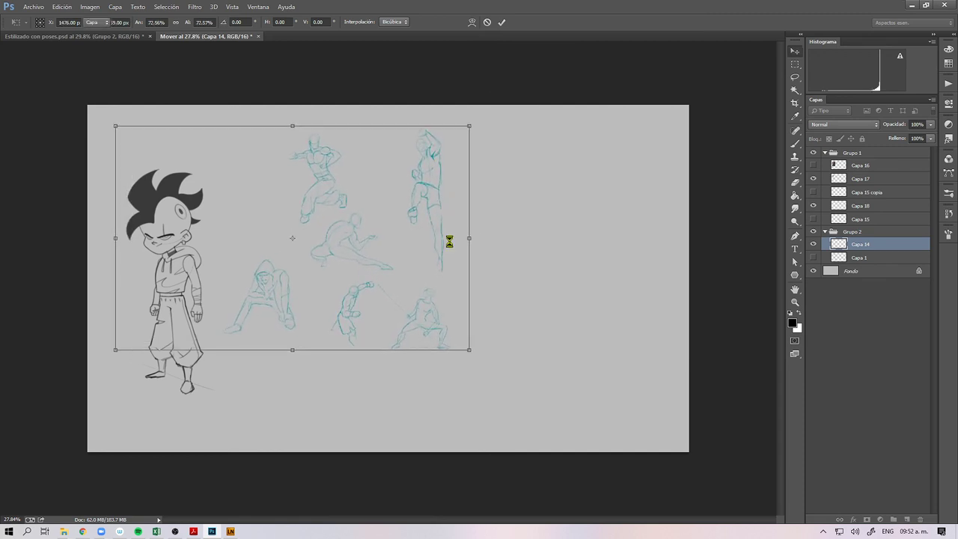
{"action": "key", "text": "Return"}
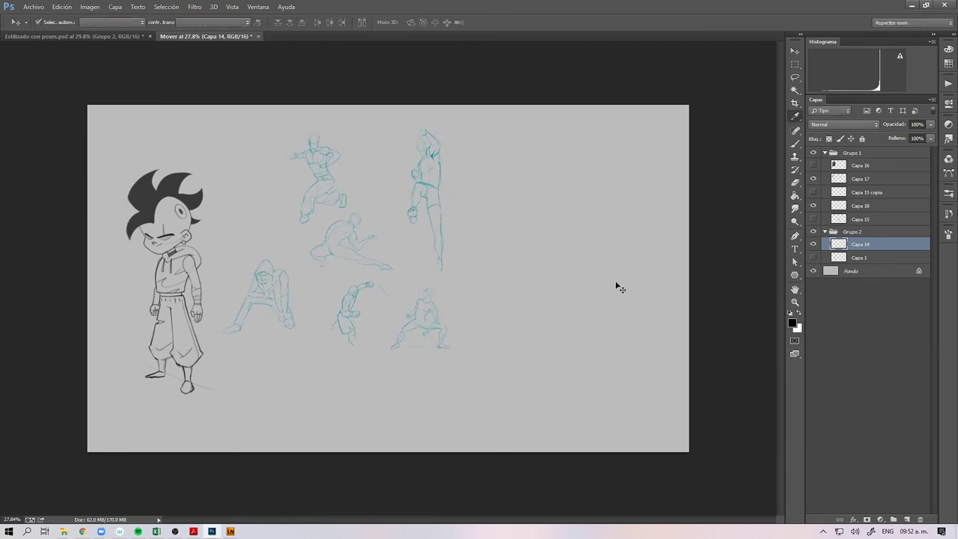
Step: Darken the blue pose sketches on Capa 14 by lowering their lightness, and desaturate them
{"action": "key", "text": "ctrl+u"}
{"action": "left_click_drag", "start_coordinate": [545, 407], "coordinate": [515, 413]}
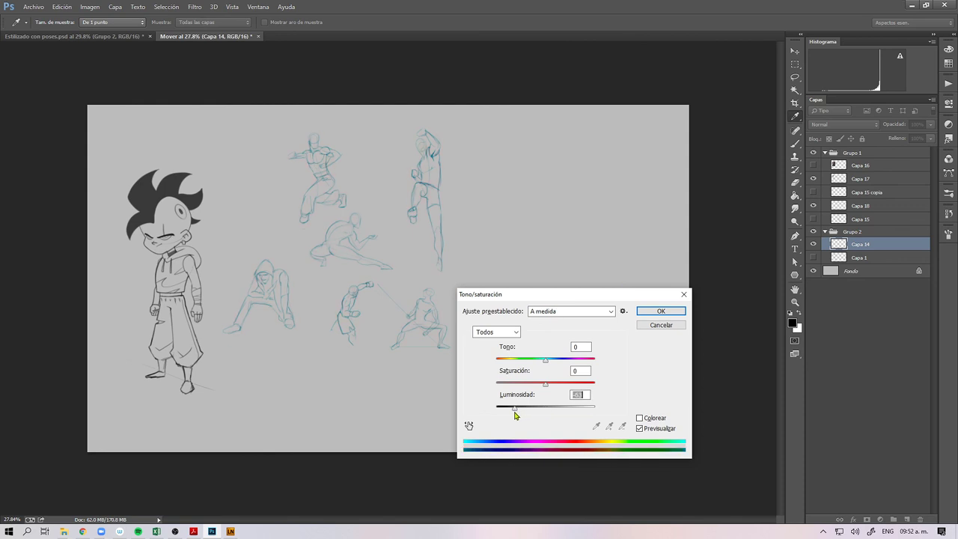
{"action": "left_click", "coordinate": [655, 311]}
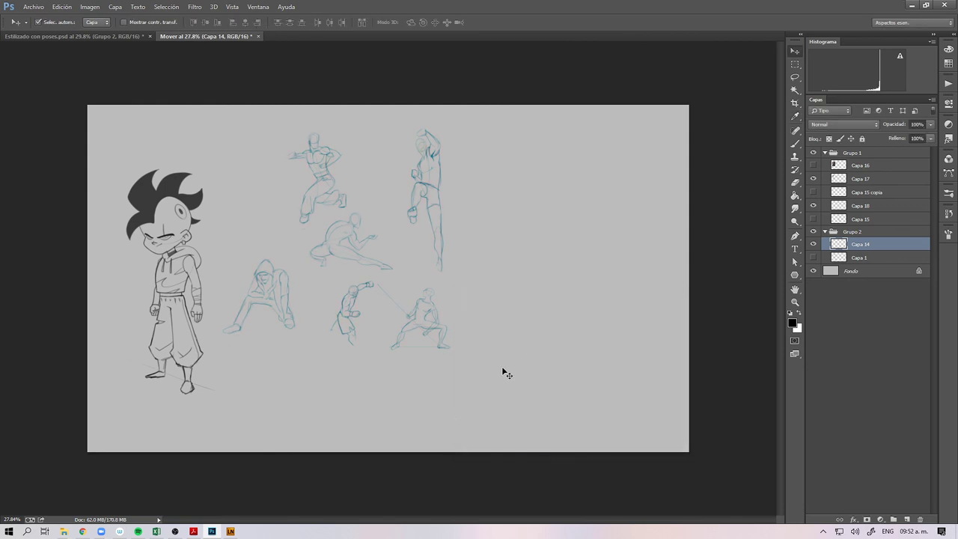
{"action": "key", "text": "ctrl+shift+u"}
Step: Lasso the jumping fighter pose at the upper left of the sketches and move it slightly down toward the character
{"action": "key", "text": "l"}
{"action": "mouse_move", "coordinate": [299, 125]}
{"action": "left_mouse_down"}
{"action": "mouse_move", "coordinate": [361, 184]}
{"action": "mouse_move", "coordinate": [348, 213]}
{"action": "mouse_move", "coordinate": [296, 236]}
{"action": "mouse_move", "coordinate": [276, 139]}
{"action": "left_mouse_up"}
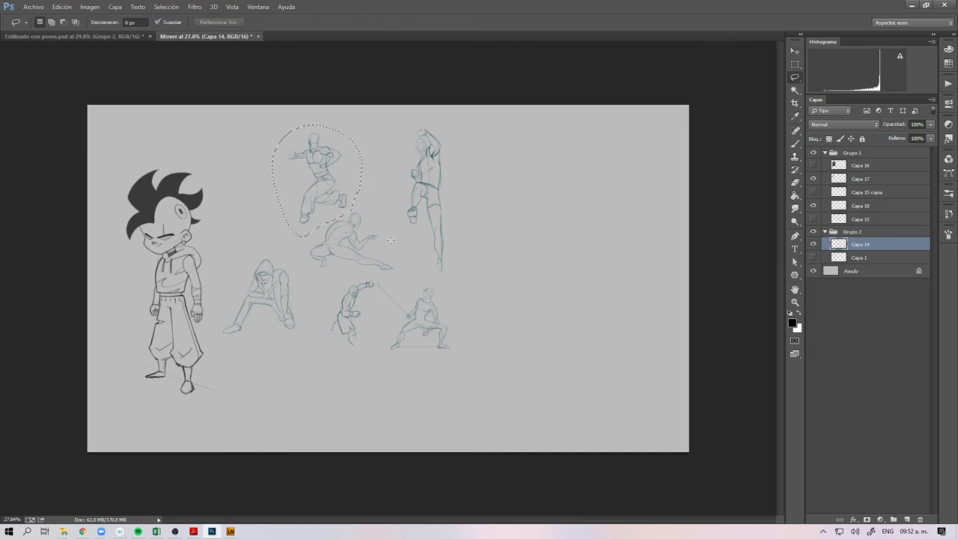
{"action": "key", "text": "v"}
{"action": "mouse_move", "coordinate": [342, 195]}
{"action": "left_mouse_down"}
{"action": "mouse_move", "coordinate": [314, 215]}
{"action": "mouse_move", "coordinate": [311, 203]}
{"action": "left_mouse_up"}
{"action": "key", "text": "m"}
{"action": "key", "text": "ctrl+d"}
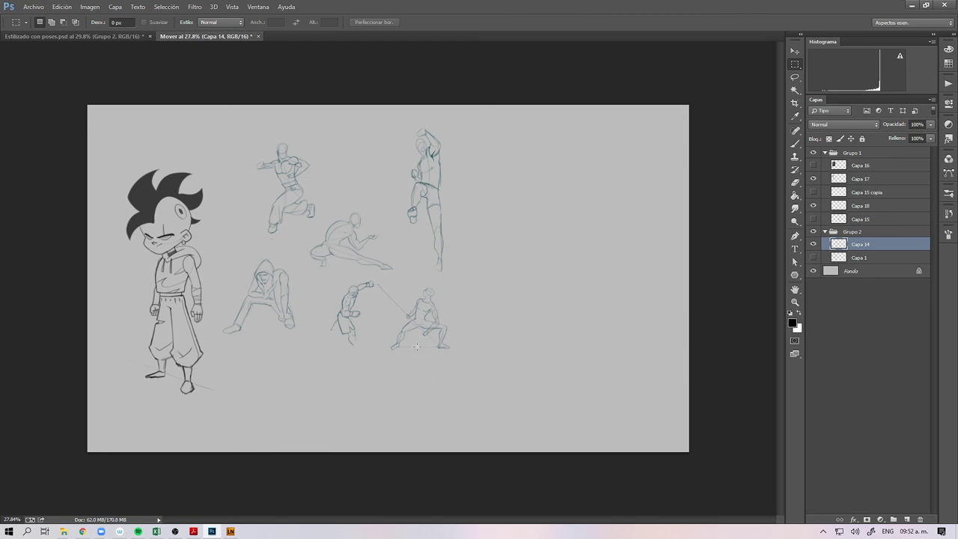
Step: Try placing a smaller duplicate of the spiky-haired character to the right of the pose sketches
{"action": "key", "text": "v"}
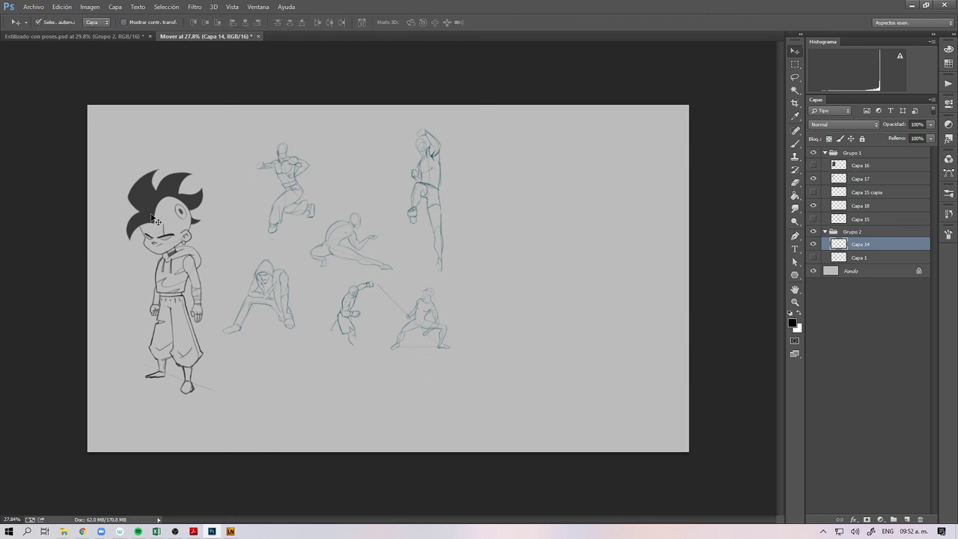
{"action": "left_click", "coordinate": [150, 213]}
{"action": "left_click_drag", "start_coordinate": [150, 214], "coordinate": [535, 174]}
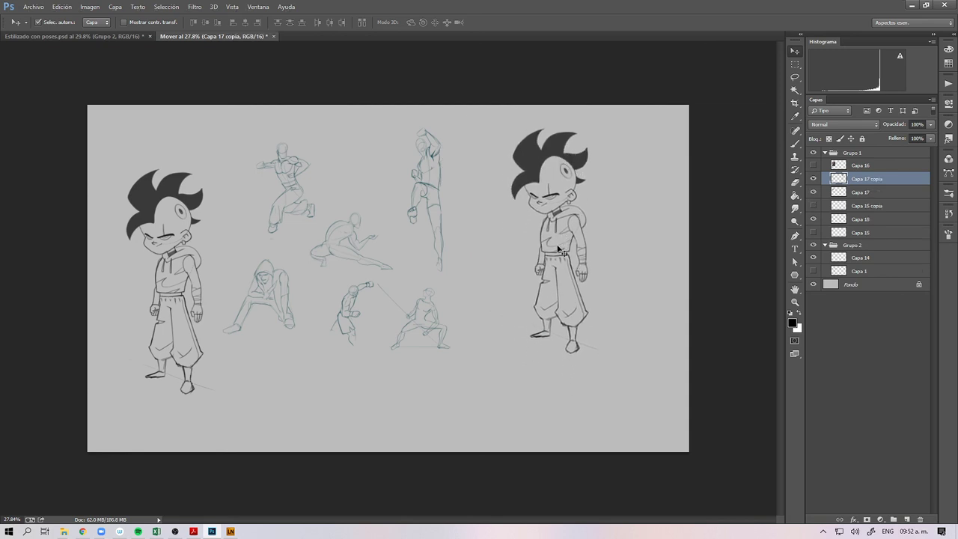
{"action": "key", "text": "ctrl+t"}
{"action": "left_click_drag", "start_coordinate": [607, 121], "coordinate": [496, 194]}
{"action": "key", "text": "Return"}
{"action": "key", "text": "z"}
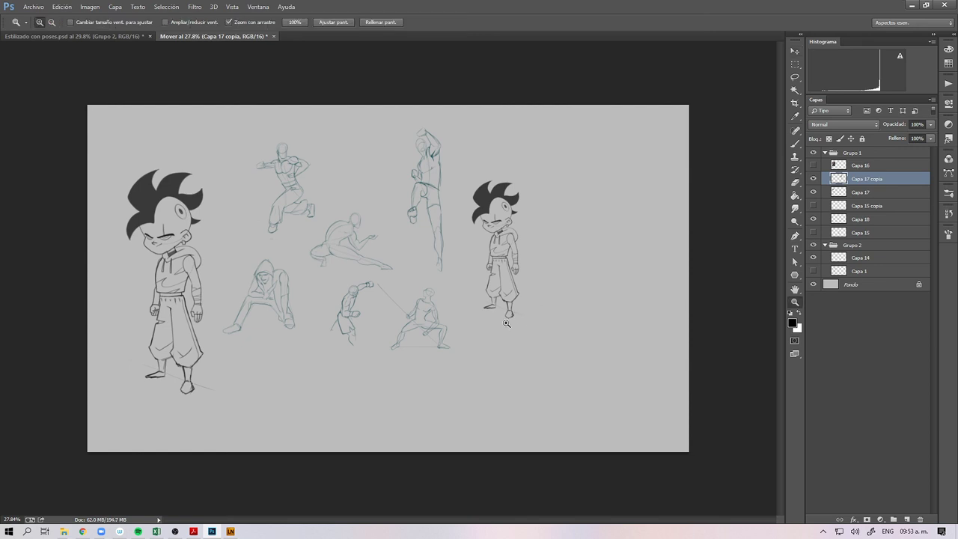
{"action": "key", "text": "Delete"}
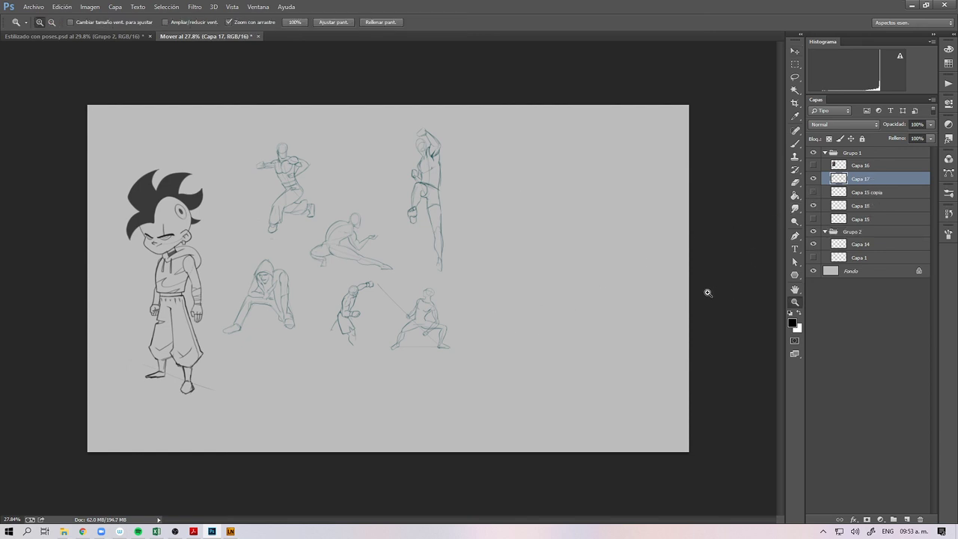
Step: Open a second window of the Mover document, float it at the canvas's left side, and frame the spiky-haired character as reference
{"action": "left_click", "coordinate": [259, 7]}
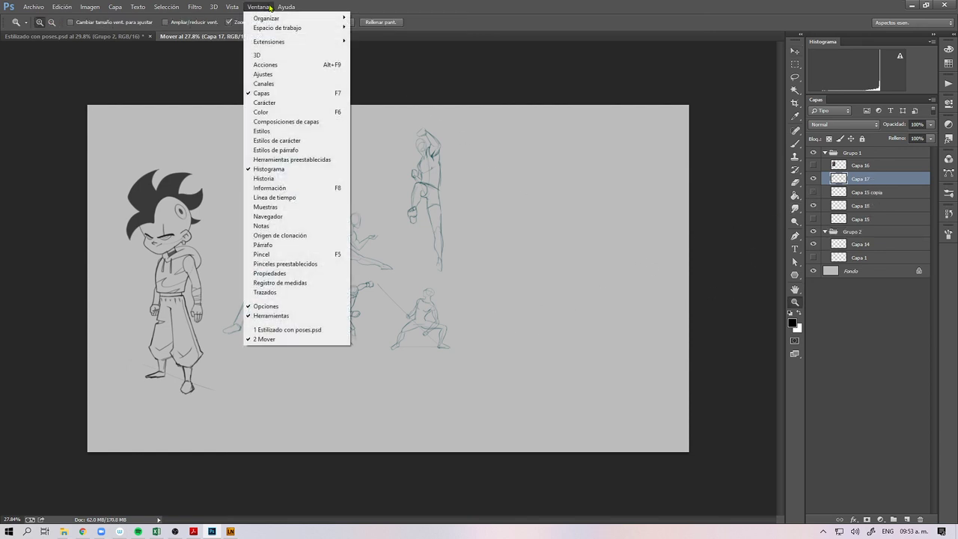
{"action": "mouse_move", "coordinate": [291, 21]}
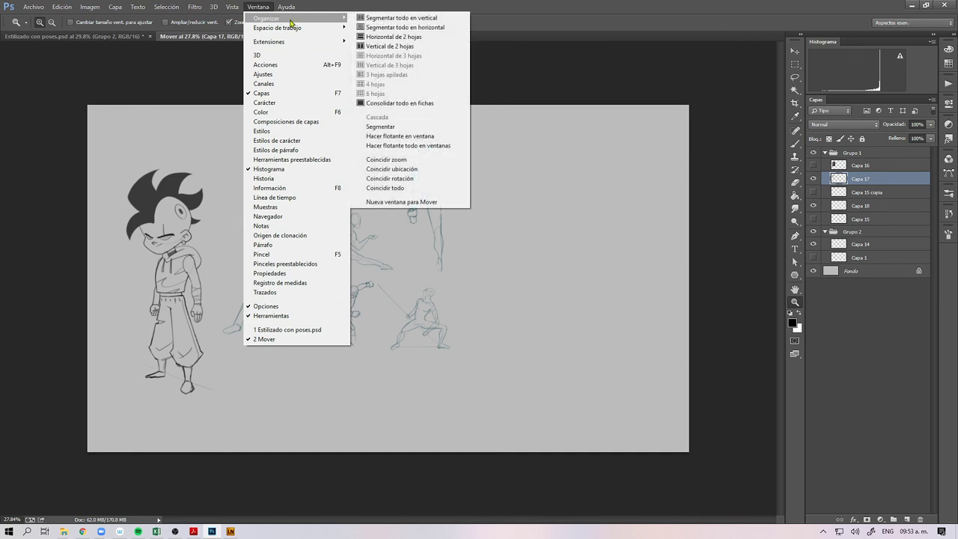
{"action": "left_click", "coordinate": [387, 202]}
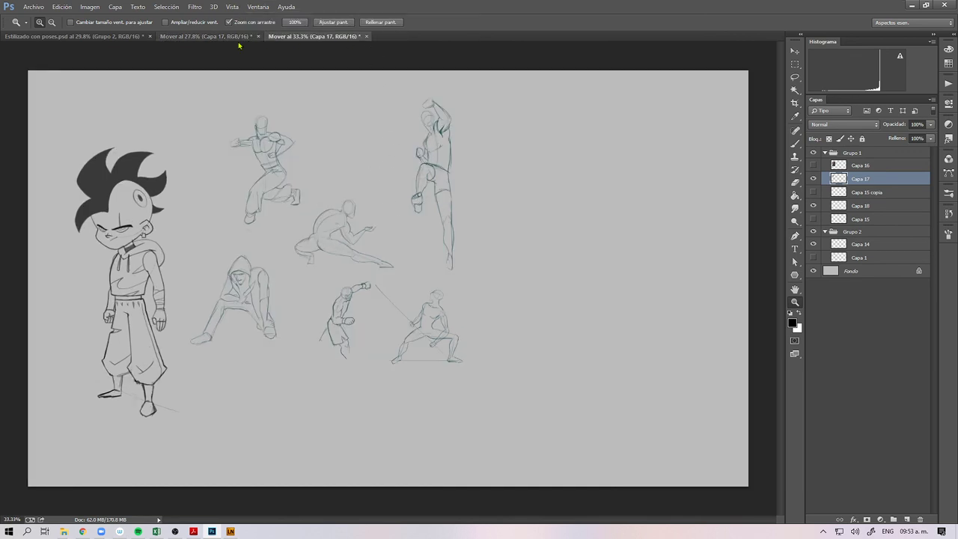
{"action": "left_click_drag", "start_coordinate": [291, 41], "coordinate": [12, 47]}
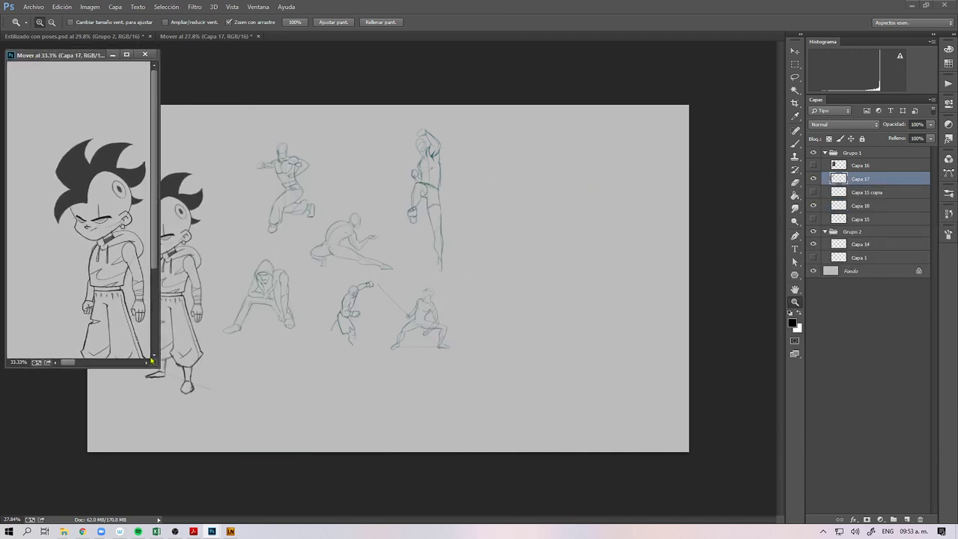
{"action": "left_click_drag", "start_coordinate": [154, 365], "coordinate": [186, 477]}
{"action": "mouse_move", "coordinate": [108, 275]}
{"action": "left_mouse_down"}
{"action": "mouse_move", "coordinate": [121, 267]}
{"action": "mouse_move", "coordinate": [105, 245]}
{"action": "mouse_move", "coordinate": [118, 262]}
{"action": "left_mouse_up"}
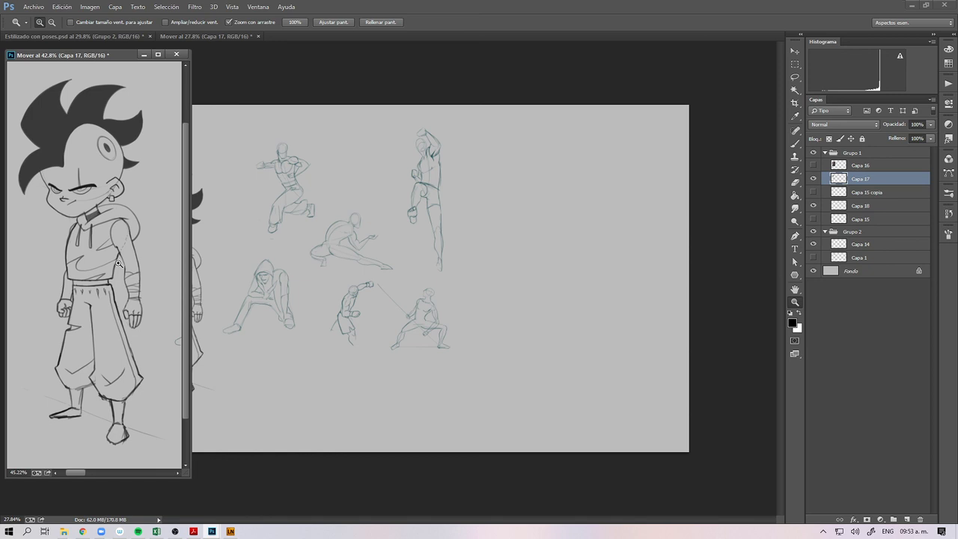
Step: Add a new layer directly above Capa 17 in Grupo 1 for drawing beside the crouching sword pose
{"action": "left_click", "coordinate": [437, 333]}
{"action": "mouse_move", "coordinate": [437, 334]}
{"action": "left_mouse_down"}
{"action": "mouse_move", "coordinate": [486, 322]}
{"action": "mouse_move", "coordinate": [474, 327]}
{"action": "mouse_move", "coordinate": [430, 301]}
{"action": "mouse_move", "coordinate": [426, 311]}
{"action": "left_mouse_up"}
{"action": "key", "text": "v"}
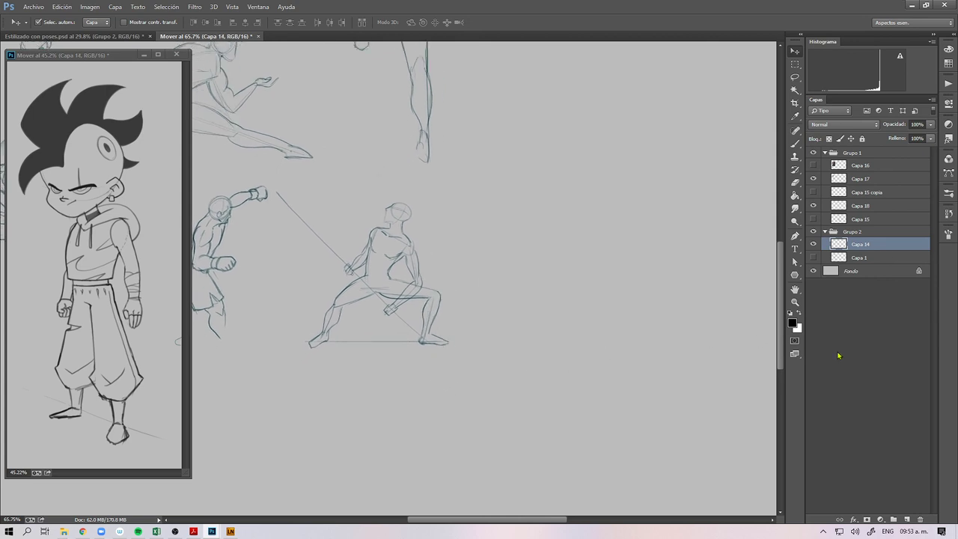
{"action": "left_click", "coordinate": [905, 518]}
{"action": "left_click_drag", "start_coordinate": [881, 250], "coordinate": [886, 176]}
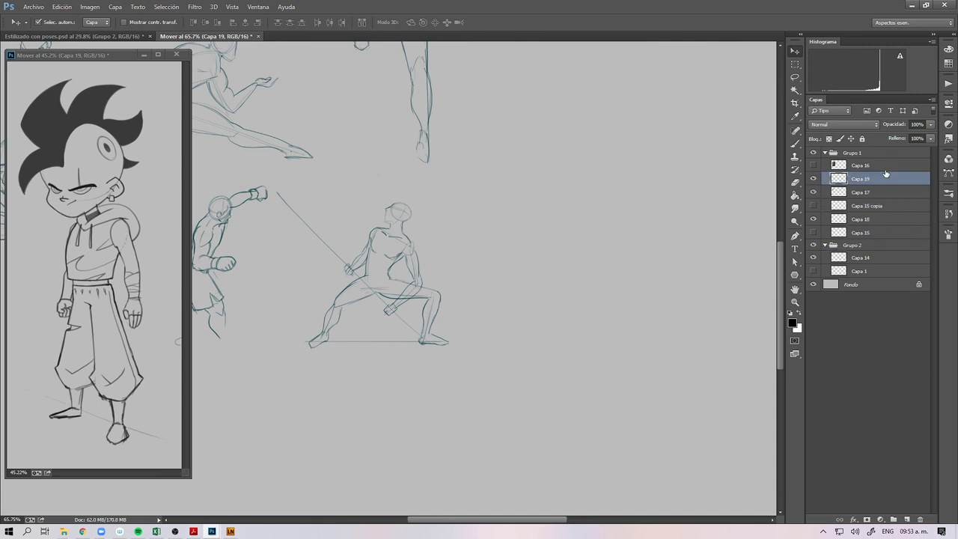
{"action": "key", "text": "b"}
{"action": "mouse_move", "coordinate": [521, 300]}
{"action": "left_mouse_down"}
{"action": "mouse_move", "coordinate": [528, 327]}
{"action": "mouse_move", "coordinate": [551, 338]}
{"action": "left_mouse_up"}
{"action": "key", "text": "ctrl+z"}
{"action": "mouse_move", "coordinate": [480, 359]}
{"action": "left_mouse_down"}
{"action": "mouse_move", "coordinate": [442, 349]}
{"action": "mouse_move", "coordinate": [488, 357]}
{"action": "left_mouse_up"}
{"action": "left_click_drag", "start_coordinate": [487, 358], "coordinate": [487, 397]}
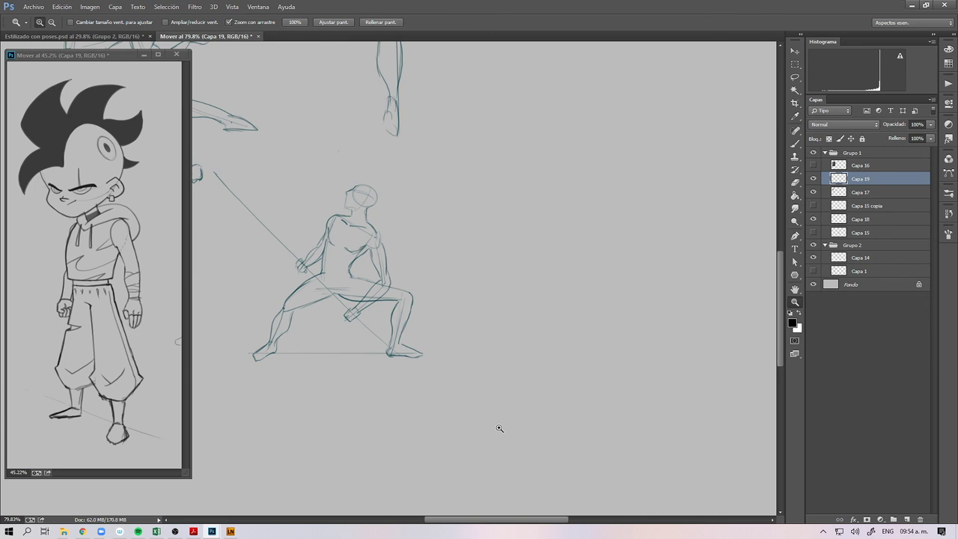
{"action": "key", "text": "b"}
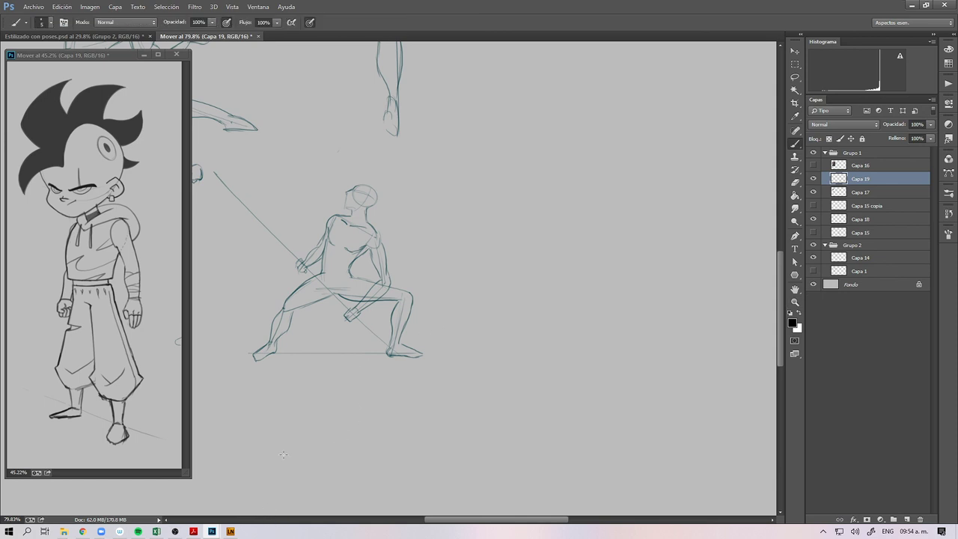
{"action": "left_click_drag", "start_coordinate": [335, 399], "coordinate": [375, 416]}
{"action": "key", "text": "ctrl+z"}
Step: Doodle a pointy-eared Batman cowl with a wide open mouth and tongue to the right of the sword pose
{"action": "mouse_move", "coordinate": [506, 238]}
{"action": "left_mouse_down"}
{"action": "mouse_move", "coordinate": [558, 223]}
{"action": "mouse_move", "coordinate": [567, 192]}
{"action": "mouse_move", "coordinate": [591, 229]}
{"action": "mouse_move", "coordinate": [619, 357]}
{"action": "left_mouse_up"}
{"action": "left_click_drag", "start_coordinate": [506, 242], "coordinate": [524, 344]}
{"action": "mouse_move", "coordinate": [522, 294]}
{"action": "left_mouse_down"}
{"action": "mouse_move", "coordinate": [587, 272]}
{"action": "mouse_move", "coordinate": [571, 335]}
{"action": "mouse_move", "coordinate": [524, 300]}
{"action": "mouse_move", "coordinate": [589, 271]}
{"action": "left_mouse_up"}
{"action": "left_click_drag", "start_coordinate": [553, 330], "coordinate": [567, 294]}
{"action": "left_click_drag", "start_coordinate": [575, 292], "coordinate": [595, 301]}
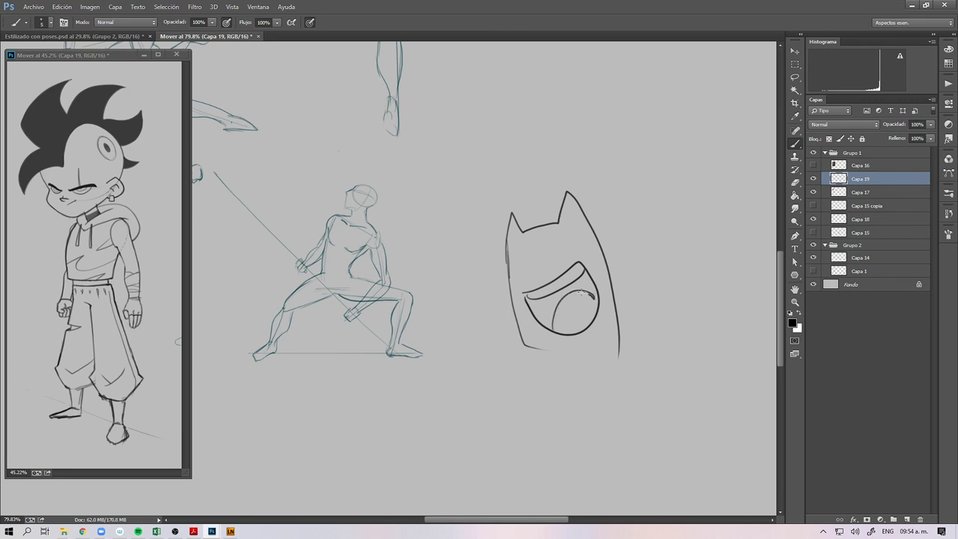
Step: Add the eyes, mask edge, jaw, neck and shoulders to the Batman doodle
{"action": "mouse_move", "coordinate": [510, 285]}
{"action": "left_mouse_down"}
{"action": "mouse_move", "coordinate": [579, 255]}
{"action": "mouse_move", "coordinate": [602, 298]}
{"action": "left_mouse_up"}
{"action": "left_click_drag", "start_coordinate": [564, 240], "coordinate": [559, 241]}
{"action": "mouse_move", "coordinate": [532, 250]}
{"action": "left_mouse_down"}
{"action": "mouse_move", "coordinate": [515, 257]}
{"action": "mouse_move", "coordinate": [530, 250]}
{"action": "left_mouse_up"}
{"action": "mouse_move", "coordinate": [522, 346]}
{"action": "left_mouse_down"}
{"action": "mouse_move", "coordinate": [556, 350]}
{"action": "mouse_move", "coordinate": [532, 391]}
{"action": "left_mouse_up"}
{"action": "left_click_drag", "start_coordinate": [618, 322], "coordinate": [664, 400]}
{"action": "left_click_drag", "start_coordinate": [537, 368], "coordinate": [468, 434]}
{"action": "mouse_move", "coordinate": [553, 348]}
{"action": "left_mouse_down"}
{"action": "mouse_move", "coordinate": [600, 277]}
{"action": "mouse_move", "coordinate": [602, 301]}
{"action": "mouse_move", "coordinate": [574, 350]}
{"action": "mouse_move", "coordinate": [540, 348]}
{"action": "left_mouse_up"}
{"action": "key", "text": "ctrl+z"}
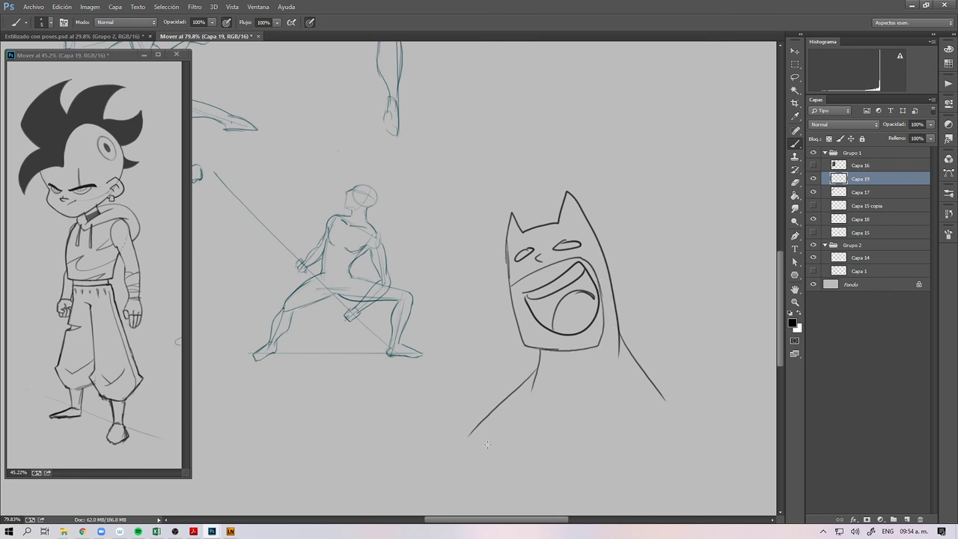
Step: Cross out the Batman doodle, lasso it, delete it and clear the selection
{"action": "left_click_drag", "start_coordinate": [458, 209], "coordinate": [642, 373]}
{"action": "left_click_drag", "start_coordinate": [460, 394], "coordinate": [627, 210]}
{"action": "key", "text": "l"}
{"action": "mouse_move", "coordinate": [679, 270]}
{"action": "left_mouse_down"}
{"action": "mouse_move", "coordinate": [488, 146]}
{"action": "mouse_move", "coordinate": [472, 471]}
{"action": "mouse_move", "coordinate": [676, 285]}
{"action": "mouse_move", "coordinate": [677, 294]}
{"action": "left_mouse_up"}
{"action": "key", "text": "Delete"}
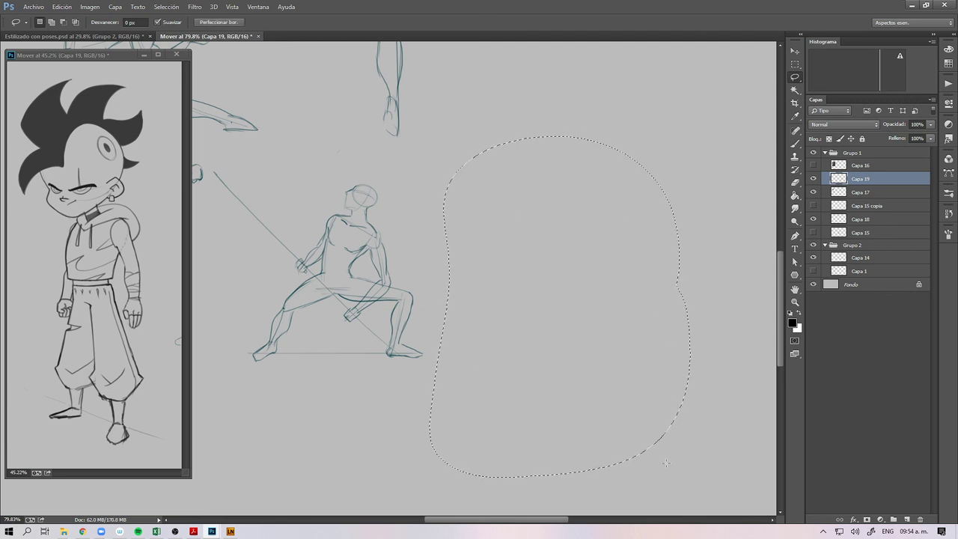
{"action": "key", "text": "ctrl+d"}
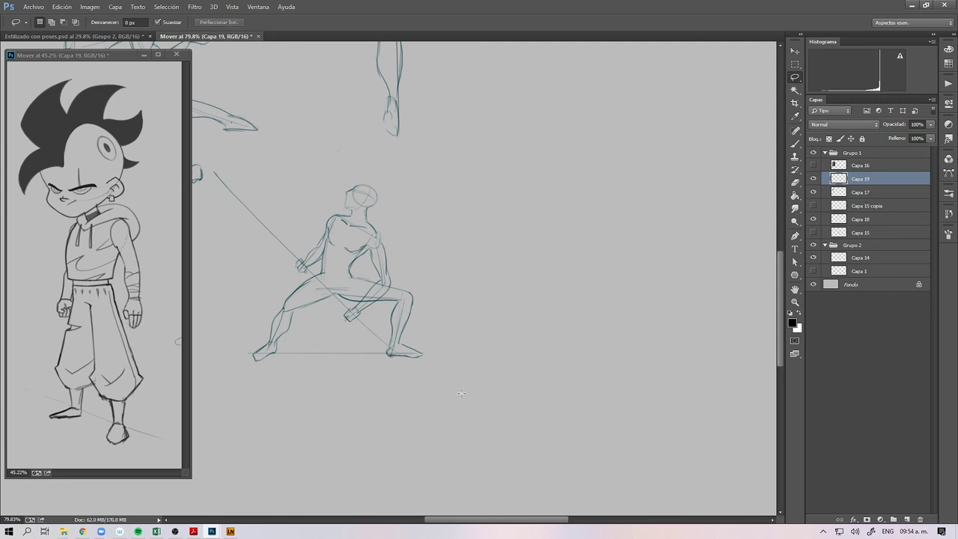
Step: Check Capa 17 by toggling its visibility, and add another new layer above Capa 19
{"action": "key", "text": "z"}
{"action": "mouse_move", "coordinate": [453, 399]}
{"action": "left_mouse_down"}
{"action": "mouse_move", "coordinate": [445, 410]}
{"action": "mouse_move", "coordinate": [486, 380]}
{"action": "mouse_move", "coordinate": [483, 399]}
{"action": "left_mouse_up"}
{"action": "key", "text": "b"}
{"action": "key", "text": "ctrl+z"}
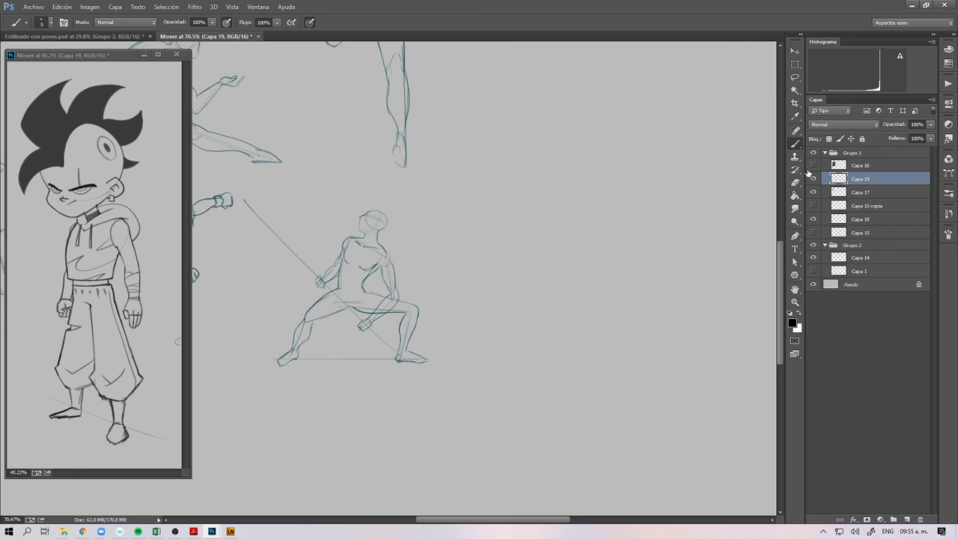
{"action": "left_click", "coordinate": [814, 192]}
{"action": "left_click", "coordinate": [814, 192]}
{"action": "left_click", "coordinate": [905, 519]}
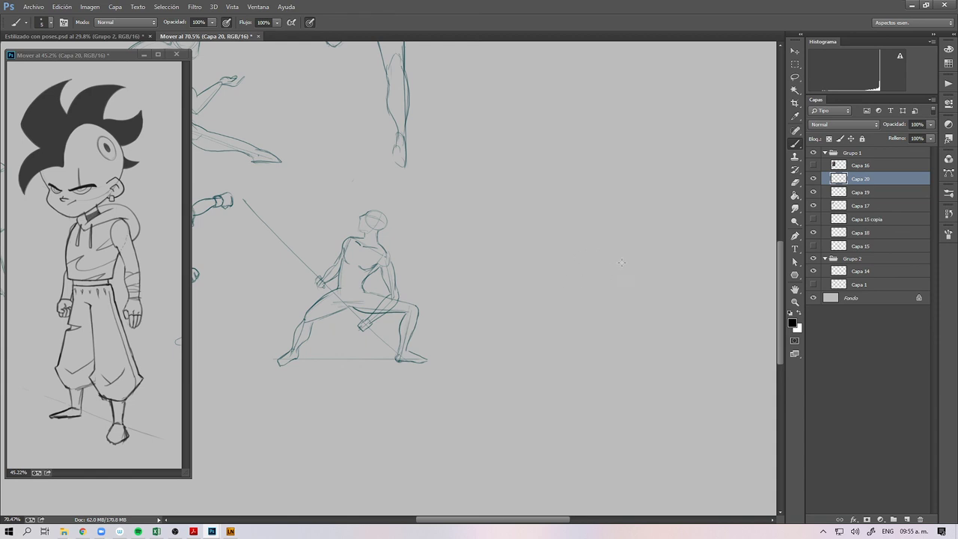
Step: Sketch a round head with a jaw and centre guideline to the right of the sword pose
{"action": "left_click_drag", "start_coordinate": [636, 264], "coordinate": [593, 285]}
{"action": "mouse_move", "coordinate": [582, 268]}
{"action": "left_mouse_down"}
{"action": "mouse_move", "coordinate": [576, 283]}
{"action": "mouse_move", "coordinate": [593, 296]}
{"action": "left_mouse_up"}
{"action": "left_click_drag", "start_coordinate": [634, 268], "coordinate": [586, 298]}
{"action": "left_click_drag", "start_coordinate": [636, 266], "coordinate": [621, 286]}
Step: Handwrite the underlined note "Estructura" with "Shapes" beneath it above the new head sketch
{"action": "mouse_move", "coordinate": [549, 153]}
{"action": "left_mouse_down"}
{"action": "mouse_move", "coordinate": [551, 170]}
{"action": "mouse_move", "coordinate": [565, 166]}
{"action": "left_mouse_up"}
{"action": "mouse_move", "coordinate": [579, 144]}
{"action": "left_mouse_down"}
{"action": "mouse_move", "coordinate": [581, 167]}
{"action": "mouse_move", "coordinate": [588, 153]}
{"action": "left_mouse_up"}
{"action": "mouse_move", "coordinate": [587, 152]}
{"action": "left_mouse_down"}
{"action": "mouse_move", "coordinate": [610, 150]}
{"action": "mouse_move", "coordinate": [623, 135]}
{"action": "mouse_move", "coordinate": [673, 146]}
{"action": "left_mouse_up"}
{"action": "left_click_drag", "start_coordinate": [543, 180], "coordinate": [666, 161]}
{"action": "left_click_drag", "start_coordinate": [585, 175], "coordinate": [571, 194]}
{"action": "mouse_move", "coordinate": [597, 171]}
{"action": "left_mouse_down"}
{"action": "mouse_move", "coordinate": [640, 187]}
{"action": "mouse_move", "coordinate": [653, 178]}
{"action": "left_mouse_up"}
{"action": "left_click_drag", "start_coordinate": [656, 171], "coordinate": [676, 179]}
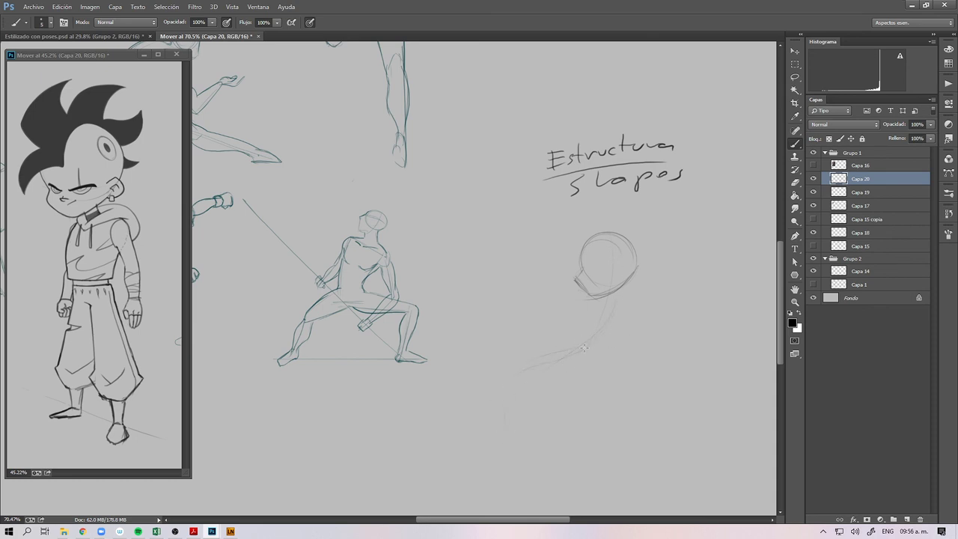
Step: Rough in the neck, tapered torso and wide leg gesture curves below the head
{"action": "left_click_drag", "start_coordinate": [506, 404], "coordinate": [632, 357]}
{"action": "left_click_drag", "start_coordinate": [603, 349], "coordinate": [617, 343]}
{"action": "left_click_drag", "start_coordinate": [627, 311], "coordinate": [617, 334]}
{"action": "mouse_move", "coordinate": [607, 303]}
{"action": "left_mouse_down"}
{"action": "mouse_move", "coordinate": [581, 335]}
{"action": "mouse_move", "coordinate": [596, 307]}
{"action": "mouse_move", "coordinate": [582, 329]}
{"action": "mouse_move", "coordinate": [614, 341]}
{"action": "left_mouse_up"}
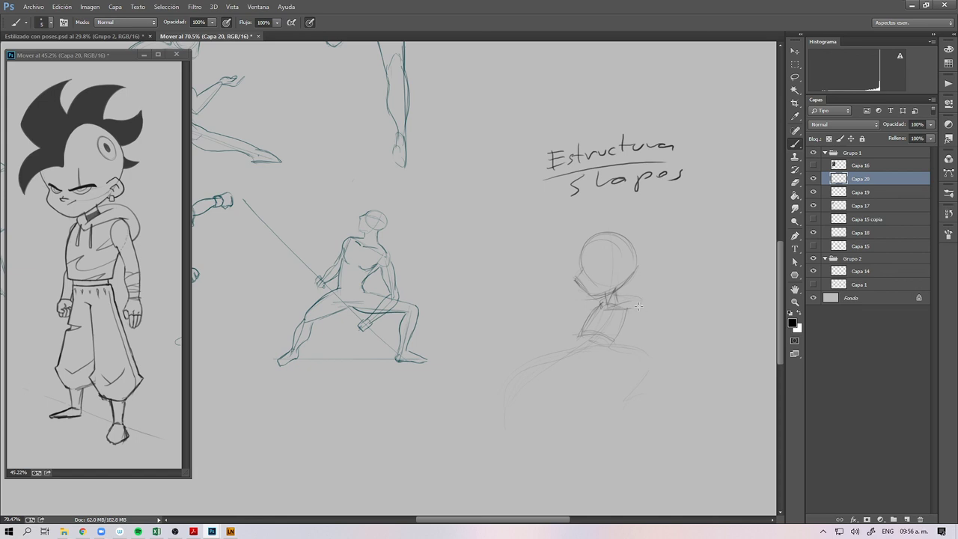
Step: Rough in the hips, wide-spread thighs, foot lines, extended arm and a light sword guideline for the crouching figure
{"action": "key", "text": "z"}
{"action": "mouse_move", "coordinate": [621, 343]}
{"action": "left_mouse_down"}
{"action": "mouse_move", "coordinate": [646, 317]}
{"action": "mouse_move", "coordinate": [621, 331]}
{"action": "mouse_move", "coordinate": [631, 330]}
{"action": "left_mouse_up"}
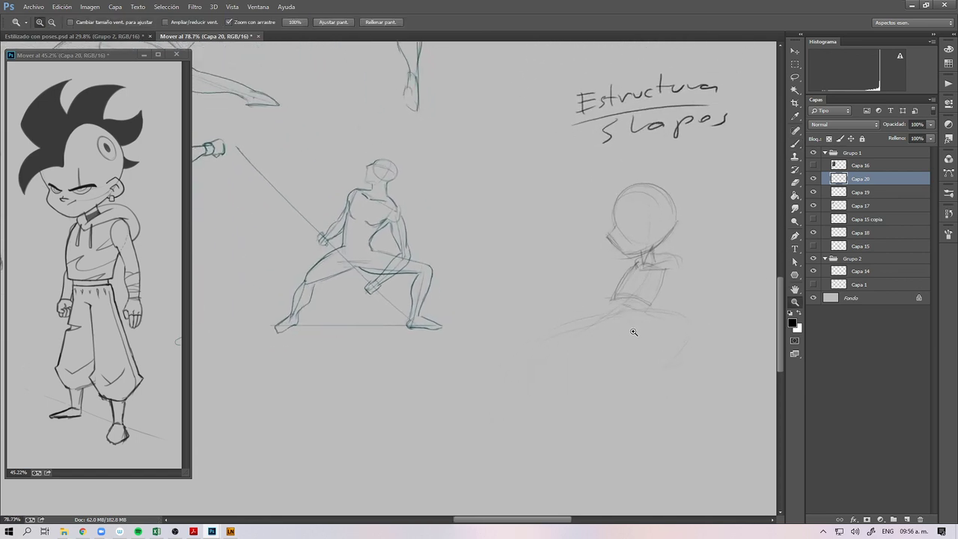
{"action": "key", "text": "b"}
{"action": "mouse_move", "coordinate": [618, 297]}
{"action": "left_mouse_down"}
{"action": "mouse_move", "coordinate": [643, 301]}
{"action": "mouse_move", "coordinate": [609, 298]}
{"action": "left_mouse_up"}
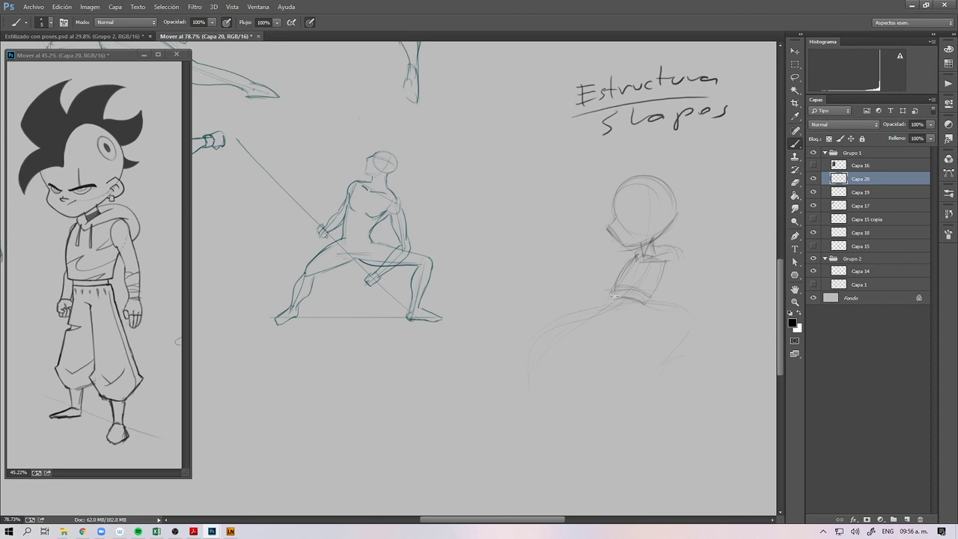
{"action": "left_click_drag", "start_coordinate": [580, 304], "coordinate": [549, 316]}
{"action": "left_click_drag", "start_coordinate": [620, 312], "coordinate": [561, 356]}
{"action": "left_click_drag", "start_coordinate": [561, 375], "coordinate": [524, 381]}
{"action": "left_click_drag", "start_coordinate": [692, 313], "coordinate": [687, 319]}
{"action": "mouse_move", "coordinate": [668, 374]}
{"action": "left_mouse_down"}
{"action": "mouse_move", "coordinate": [688, 384]}
{"action": "mouse_move", "coordinate": [650, 397]}
{"action": "mouse_move", "coordinate": [691, 378]}
{"action": "mouse_move", "coordinate": [644, 377]}
{"action": "mouse_move", "coordinate": [692, 377]}
{"action": "left_mouse_up"}
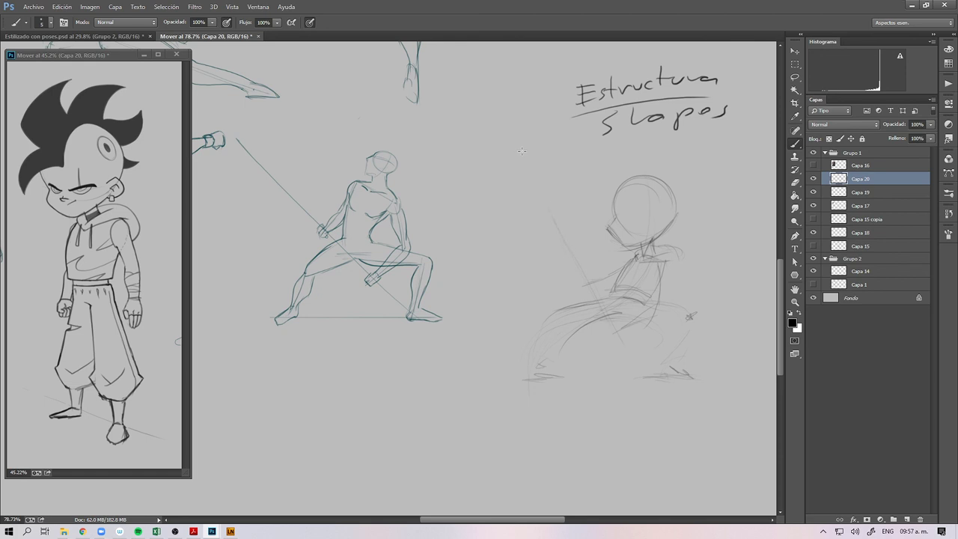
Step: Handwrite the note "Referencia de pose" beside the blue sword pose
{"action": "left_click_drag", "start_coordinate": [418, 201], "coordinate": [417, 221]}
{"action": "mouse_move", "coordinate": [418, 200]}
{"action": "left_mouse_down"}
{"action": "mouse_move", "coordinate": [433, 219]}
{"action": "mouse_move", "coordinate": [444, 198]}
{"action": "mouse_move", "coordinate": [449, 210]}
{"action": "mouse_move", "coordinate": [482, 209]}
{"action": "mouse_move", "coordinate": [465, 214]}
{"action": "mouse_move", "coordinate": [475, 215]}
{"action": "mouse_move", "coordinate": [439, 251]}
{"action": "left_mouse_up"}
{"action": "mouse_move", "coordinate": [438, 229]}
{"action": "left_mouse_down"}
{"action": "mouse_move", "coordinate": [473, 232]}
{"action": "mouse_move", "coordinate": [475, 207]}
{"action": "left_mouse_up"}
{"action": "left_click_drag", "start_coordinate": [409, 129], "coordinate": [311, 166]}
{"action": "left_click_drag", "start_coordinate": [276, 234], "coordinate": [363, 148]}
{"action": "key", "text": "ctrl+alt+z"}
{"action": "key", "text": "ctrl+alt+z"}
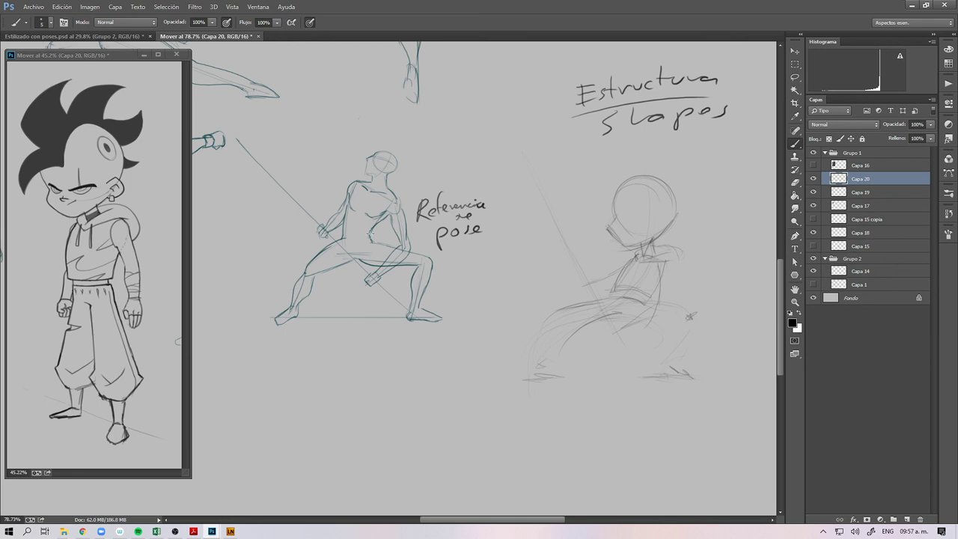
{"action": "mouse_move", "coordinate": [351, 186]}
{"action": "left_mouse_down"}
{"action": "mouse_move", "coordinate": [389, 302]}
{"action": "mouse_move", "coordinate": [382, 147]}
{"action": "left_mouse_up"}
{"action": "key", "text": "ctrl+alt+z"}
Step: Sketch both gripping hands and a long diagonal sword running through them on the crouching figure
{"action": "mouse_move", "coordinate": [601, 275]}
{"action": "left_mouse_down"}
{"action": "mouse_move", "coordinate": [591, 293]}
{"action": "mouse_move", "coordinate": [598, 286]}
{"action": "mouse_move", "coordinate": [590, 280]}
{"action": "left_mouse_up"}
{"action": "mouse_move", "coordinate": [642, 318]}
{"action": "left_mouse_down"}
{"action": "mouse_move", "coordinate": [634, 326]}
{"action": "mouse_move", "coordinate": [654, 321]}
{"action": "mouse_move", "coordinate": [643, 339]}
{"action": "left_mouse_up"}
{"action": "left_click_drag", "start_coordinate": [608, 296], "coordinate": [541, 222]}
{"action": "key", "text": "ctrl+z"}
{"action": "left_click_drag", "start_coordinate": [641, 329], "coordinate": [536, 233]}
{"action": "left_click_drag", "start_coordinate": [629, 329], "coordinate": [498, 191]}
{"action": "left_click_drag", "start_coordinate": [542, 238], "coordinate": [613, 311]}
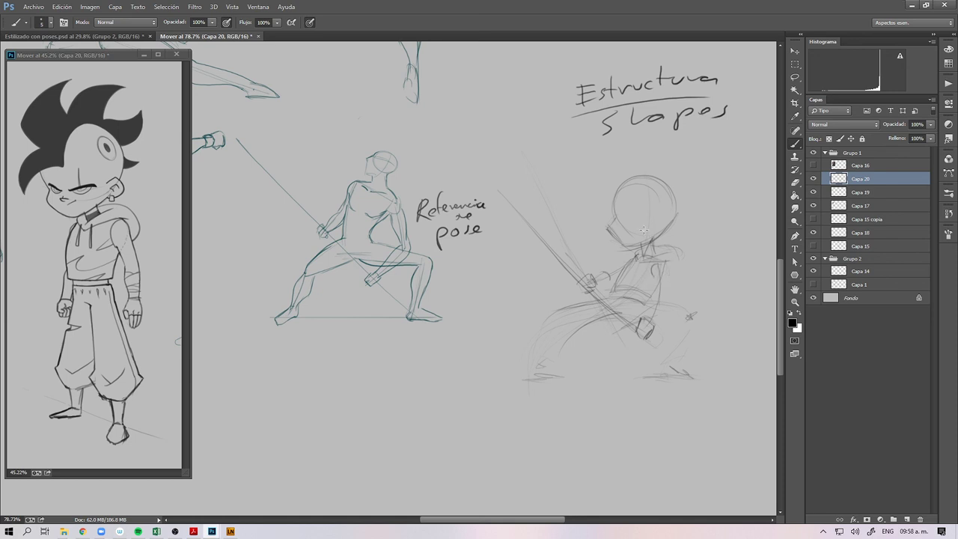
Step: Add the face guideline, baggy trouser legs, ankles and feet, and a first hair stroke to the crouching figure
{"action": "mouse_move", "coordinate": [660, 212]}
{"action": "left_mouse_down"}
{"action": "mouse_move", "coordinate": [636, 207]}
{"action": "mouse_move", "coordinate": [620, 239]}
{"action": "left_mouse_up"}
{"action": "mouse_move", "coordinate": [654, 341]}
{"action": "left_mouse_down"}
{"action": "mouse_move", "coordinate": [671, 353]}
{"action": "mouse_move", "coordinate": [698, 331]}
{"action": "mouse_move", "coordinate": [667, 308]}
{"action": "left_mouse_up"}
{"action": "mouse_move", "coordinate": [540, 330]}
{"action": "left_mouse_down"}
{"action": "mouse_move", "coordinate": [555, 347]}
{"action": "mouse_move", "coordinate": [622, 321]}
{"action": "mouse_move", "coordinate": [552, 347]}
{"action": "mouse_move", "coordinate": [548, 317]}
{"action": "mouse_move", "coordinate": [587, 305]}
{"action": "mouse_move", "coordinate": [549, 348]}
{"action": "mouse_move", "coordinate": [554, 365]}
{"action": "mouse_move", "coordinate": [515, 371]}
{"action": "mouse_move", "coordinate": [549, 374]}
{"action": "mouse_move", "coordinate": [513, 373]}
{"action": "left_mouse_up"}
{"action": "left_click_drag", "start_coordinate": [557, 364], "coordinate": [549, 371]}
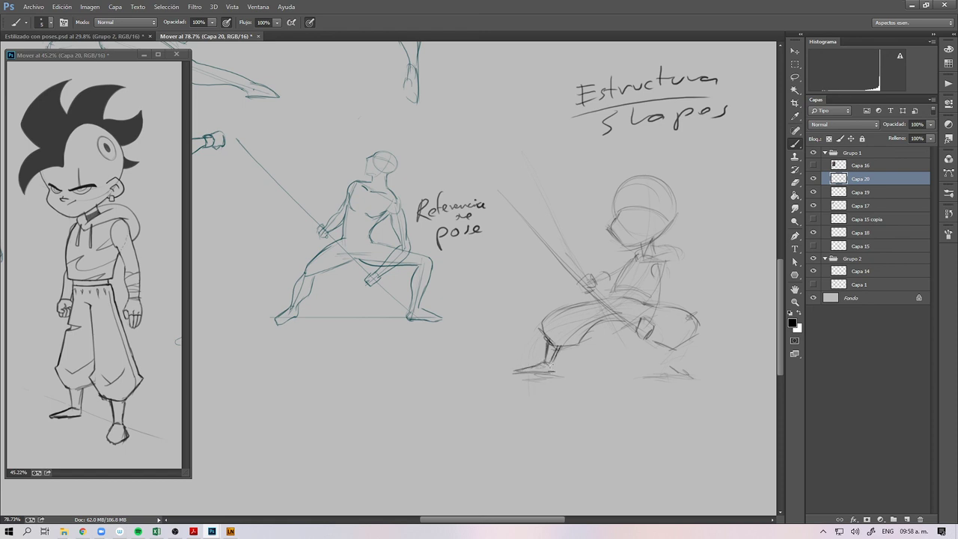
{"action": "mouse_move", "coordinate": [678, 345]}
{"action": "left_mouse_down"}
{"action": "mouse_move", "coordinate": [661, 369]}
{"action": "mouse_move", "coordinate": [694, 370]}
{"action": "left_mouse_up"}
{"action": "left_click_drag", "start_coordinate": [666, 341], "coordinate": [663, 364]}
{"action": "left_click_drag", "start_coordinate": [655, 369], "coordinate": [696, 371]}
{"action": "mouse_move", "coordinate": [644, 175]}
{"action": "left_mouse_down"}
{"action": "mouse_move", "coordinate": [624, 199]}
{"action": "mouse_move", "coordinate": [618, 184]}
{"action": "mouse_move", "coordinate": [629, 197]}
{"action": "mouse_move", "coordinate": [602, 187]}
{"action": "left_mouse_up"}
Step: Lasso the "Estructura" heading and the word below it, move them slightly up and to the left, and deselect
{"action": "key", "text": "l"}
{"action": "mouse_move", "coordinate": [737, 129]}
{"action": "left_mouse_down"}
{"action": "mouse_move", "coordinate": [551, 123]}
{"action": "mouse_move", "coordinate": [741, 105]}
{"action": "mouse_move", "coordinate": [688, 88]}
{"action": "left_mouse_up"}
{"action": "key", "text": "ctrl+t"}
{"action": "key", "text": "Return"}
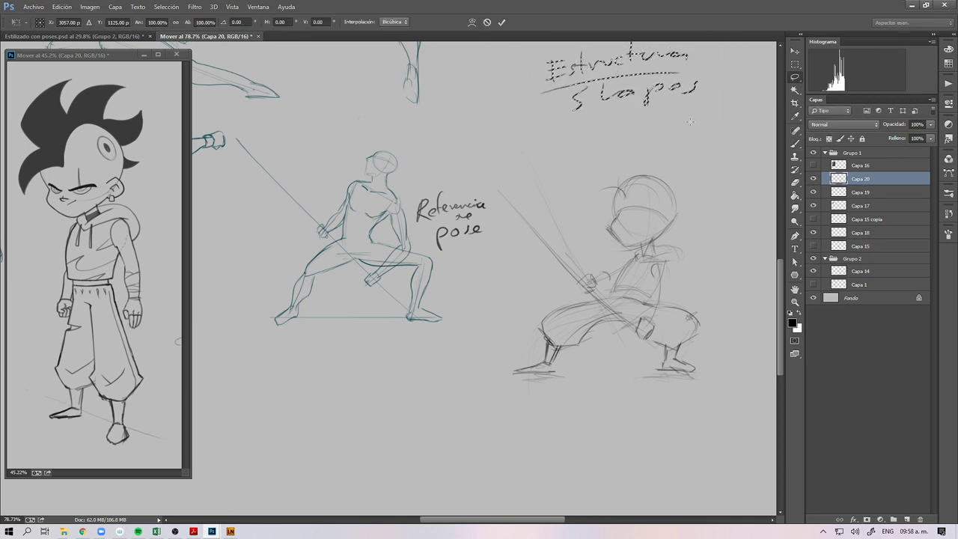
{"action": "key", "text": "m"}
{"action": "key", "text": "ctrl+d"}
{"action": "mouse_move", "coordinate": [665, 313]}
{"action": "left_mouse_down"}
{"action": "mouse_move", "coordinate": [687, 373]}
{"action": "mouse_move", "coordinate": [665, 378]}
{"action": "left_mouse_up"}
Step: Sketch the large spiky hair locks around the crouching figure's head and refine the face contour
{"action": "key", "text": "b"}
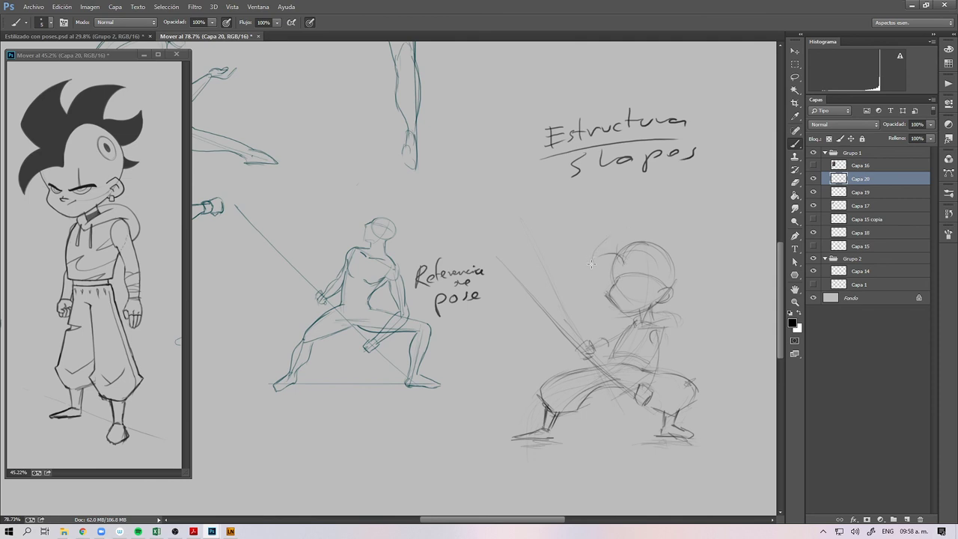
{"action": "mouse_move", "coordinate": [626, 253]}
{"action": "left_mouse_down"}
{"action": "mouse_move", "coordinate": [586, 250]}
{"action": "mouse_move", "coordinate": [600, 246]}
{"action": "mouse_move", "coordinate": [588, 264]}
{"action": "mouse_move", "coordinate": [619, 255]}
{"action": "left_mouse_up"}
{"action": "mouse_move", "coordinate": [621, 238]}
{"action": "left_mouse_down"}
{"action": "mouse_move", "coordinate": [650, 200]}
{"action": "mouse_move", "coordinate": [620, 216]}
{"action": "mouse_move", "coordinate": [667, 201]}
{"action": "mouse_move", "coordinate": [638, 232]}
{"action": "mouse_move", "coordinate": [650, 221]}
{"action": "mouse_move", "coordinate": [653, 236]}
{"action": "mouse_move", "coordinate": [647, 210]}
{"action": "mouse_move", "coordinate": [623, 219]}
{"action": "mouse_move", "coordinate": [666, 204]}
{"action": "mouse_move", "coordinate": [650, 232]}
{"action": "mouse_move", "coordinate": [664, 223]}
{"action": "mouse_move", "coordinate": [685, 239]}
{"action": "mouse_move", "coordinate": [673, 255]}
{"action": "mouse_move", "coordinate": [681, 238]}
{"action": "mouse_move", "coordinate": [680, 257]}
{"action": "mouse_move", "coordinate": [670, 252]}
{"action": "mouse_move", "coordinate": [697, 255]}
{"action": "mouse_move", "coordinate": [676, 272]}
{"action": "mouse_move", "coordinate": [697, 255]}
{"action": "mouse_move", "coordinate": [670, 294]}
{"action": "left_mouse_up"}
{"action": "mouse_move", "coordinate": [615, 281]}
{"action": "left_mouse_down"}
{"action": "mouse_move", "coordinate": [636, 319]}
{"action": "mouse_move", "coordinate": [613, 300]}
{"action": "mouse_move", "coordinate": [639, 325]}
{"action": "mouse_move", "coordinate": [614, 284]}
{"action": "mouse_move", "coordinate": [637, 325]}
{"action": "mouse_move", "coordinate": [628, 261]}
{"action": "mouse_move", "coordinate": [623, 292]}
{"action": "left_mouse_up"}
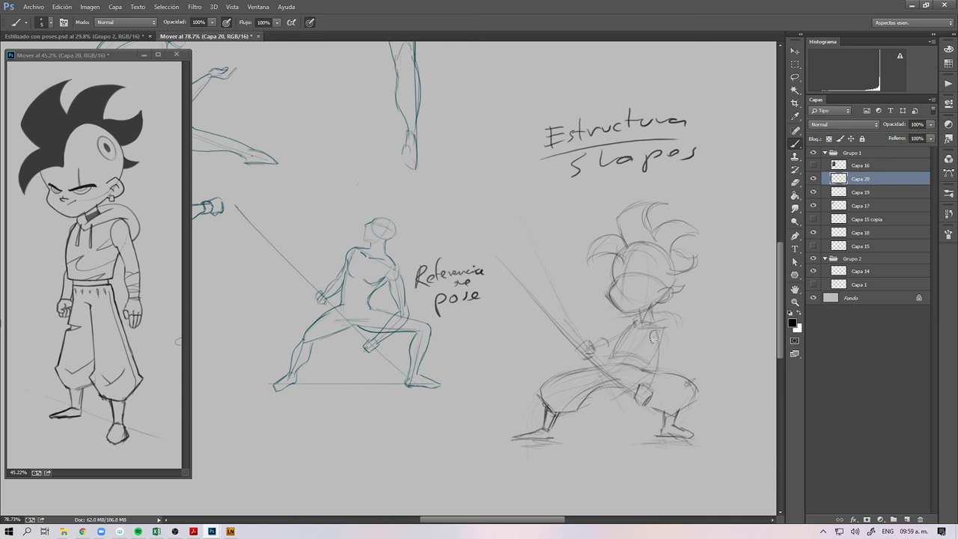
Step: Define the crouching figure's arms, the fingers of both fists gripping the sword, and the hood behind the neck
{"action": "mouse_move", "coordinate": [651, 346]}
{"action": "left_mouse_down"}
{"action": "mouse_move", "coordinate": [641, 384]}
{"action": "mouse_move", "coordinate": [645, 372]}
{"action": "mouse_move", "coordinate": [656, 383]}
{"action": "mouse_move", "coordinate": [662, 356]}
{"action": "left_mouse_up"}
{"action": "left_click_drag", "start_coordinate": [589, 348], "coordinate": [596, 343]}
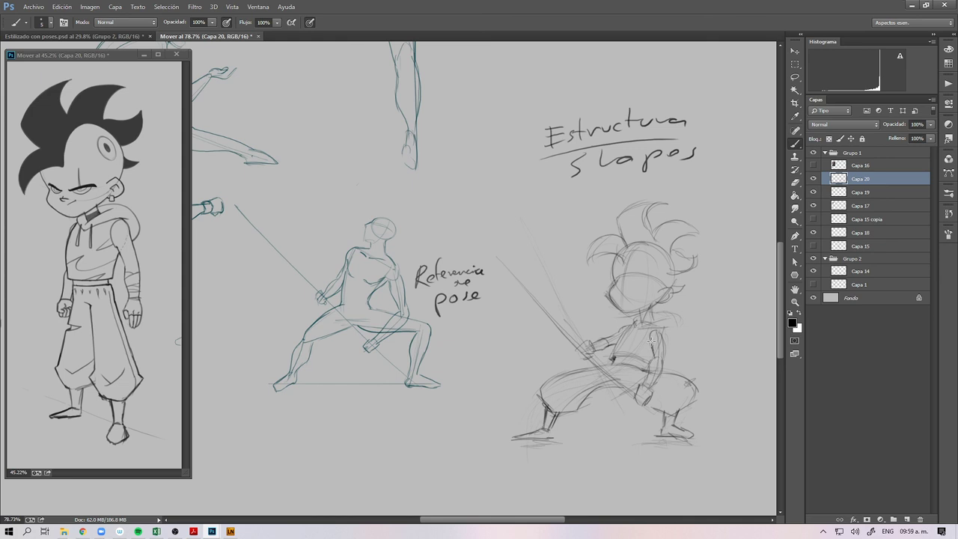
{"action": "mouse_move", "coordinate": [662, 333]}
{"action": "left_mouse_down"}
{"action": "mouse_move", "coordinate": [656, 386]}
{"action": "mouse_move", "coordinate": [640, 403]}
{"action": "mouse_move", "coordinate": [635, 386]}
{"action": "mouse_move", "coordinate": [638, 404]}
{"action": "mouse_move", "coordinate": [648, 397]}
{"action": "mouse_move", "coordinate": [635, 389]}
{"action": "left_mouse_up"}
{"action": "mouse_move", "coordinate": [586, 341]}
{"action": "left_mouse_down"}
{"action": "mouse_move", "coordinate": [576, 354]}
{"action": "mouse_move", "coordinate": [586, 361]}
{"action": "left_mouse_up"}
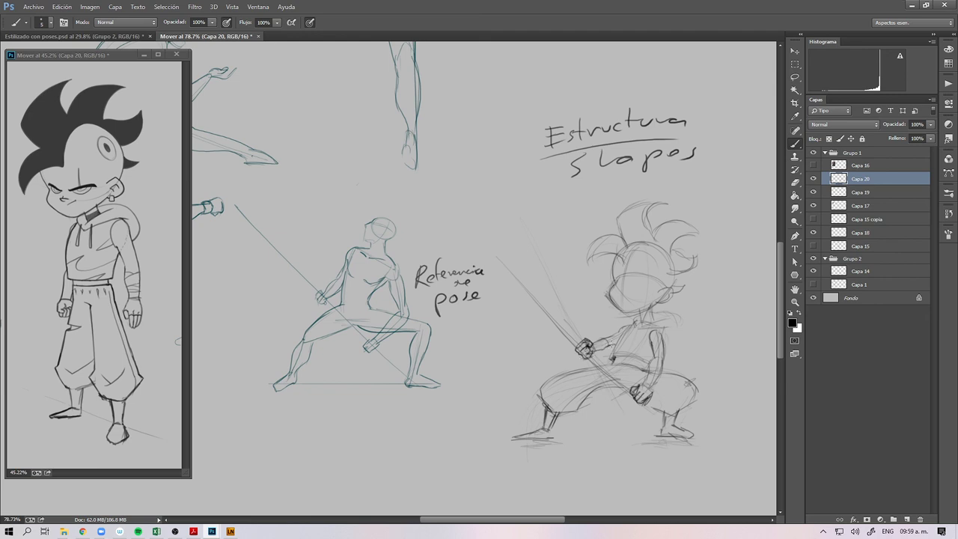
{"action": "mouse_move", "coordinate": [591, 343]}
{"action": "left_mouse_down"}
{"action": "mouse_move", "coordinate": [624, 325]}
{"action": "mouse_move", "coordinate": [636, 339]}
{"action": "mouse_move", "coordinate": [621, 332]}
{"action": "mouse_move", "coordinate": [650, 334]}
{"action": "mouse_move", "coordinate": [622, 329]}
{"action": "mouse_move", "coordinate": [632, 322]}
{"action": "mouse_move", "coordinate": [638, 336]}
{"action": "mouse_move", "coordinate": [635, 326]}
{"action": "mouse_move", "coordinate": [677, 320]}
{"action": "mouse_move", "coordinate": [647, 318]}
{"action": "left_mouse_up"}
{"action": "key", "text": "ctrl+z"}
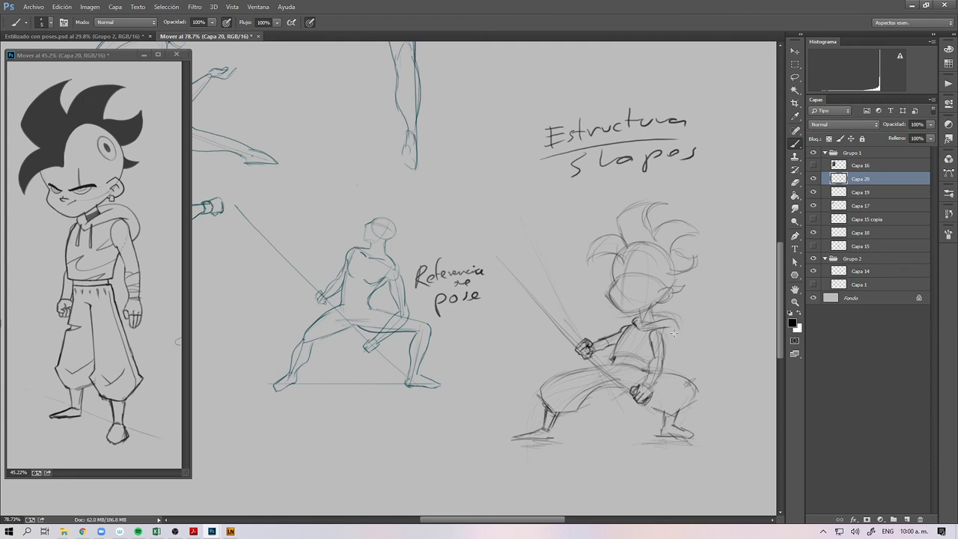
{"action": "left_click_drag", "start_coordinate": [675, 324], "coordinate": [666, 348]}
{"action": "mouse_move", "coordinate": [612, 278]}
{"action": "left_mouse_down"}
{"action": "mouse_move", "coordinate": [608, 301]}
{"action": "mouse_move", "coordinate": [648, 309]}
{"action": "mouse_move", "coordinate": [620, 309]}
{"action": "left_mouse_up"}
{"action": "key", "text": "ctrl+z"}
{"action": "left_click_drag", "start_coordinate": [633, 273], "coordinate": [648, 269]}
{"action": "key", "text": "ctrl+z"}
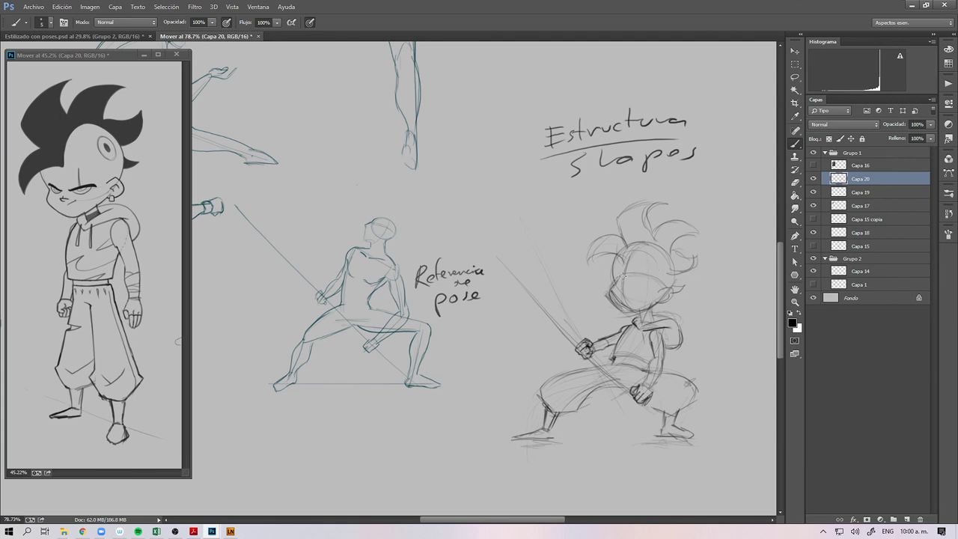
Step: Erase the construction lines inside the crouching figure's face
{"action": "key", "text": "e"}
{"action": "mouse_move", "coordinate": [625, 286]}
{"action": "left_mouse_down"}
{"action": "mouse_move", "coordinate": [623, 269]}
{"action": "mouse_move", "coordinate": [623, 294]}
{"action": "left_mouse_up"}
{"action": "right_click", "coordinate": [624, 277], "text": "alt"}
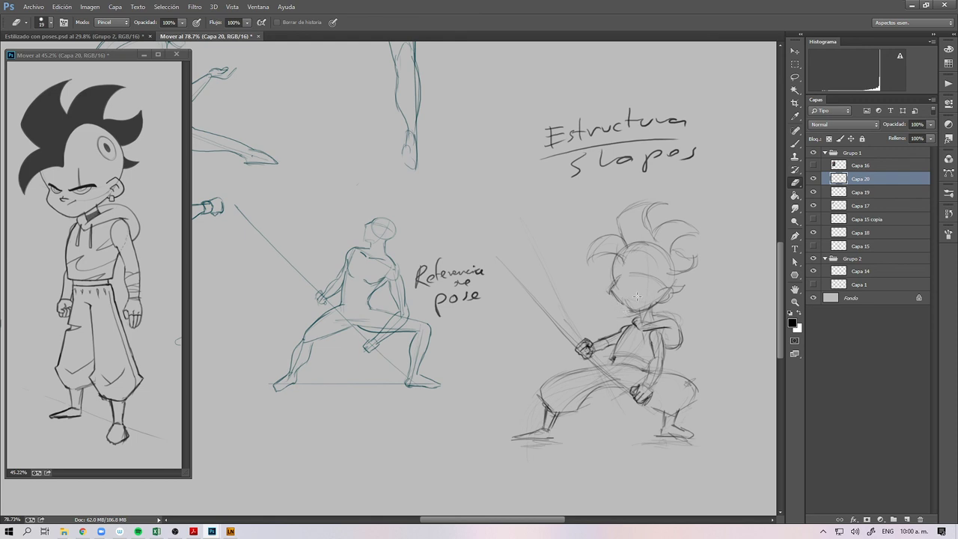
Step: Draw an angry face with furrowed brow, eye, nose and open mouth, and firm up the waistband and trouser lines
{"action": "key", "text": "b"}
{"action": "left_click_drag", "start_coordinate": [619, 276], "coordinate": [614, 281]}
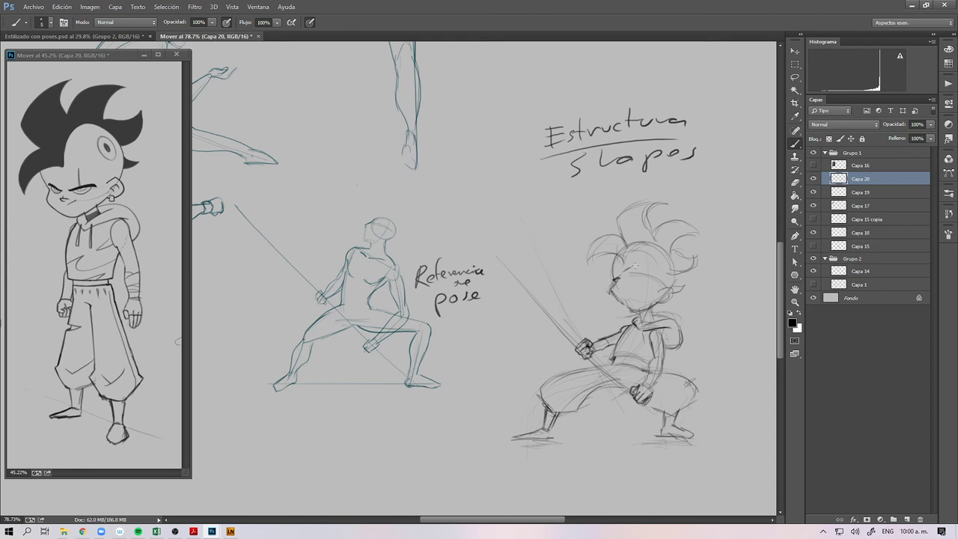
{"action": "left_click_drag", "start_coordinate": [645, 262], "coordinate": [625, 269]}
{"action": "mouse_move", "coordinate": [627, 274]}
{"action": "left_mouse_down"}
{"action": "mouse_move", "coordinate": [636, 273]}
{"action": "mouse_move", "coordinate": [620, 279]}
{"action": "left_mouse_up"}
{"action": "mouse_move", "coordinate": [632, 270]}
{"action": "left_mouse_down"}
{"action": "mouse_move", "coordinate": [634, 293]}
{"action": "mouse_move", "coordinate": [628, 283]}
{"action": "left_mouse_up"}
{"action": "left_click_drag", "start_coordinate": [622, 292], "coordinate": [614, 296]}
{"action": "mouse_move", "coordinate": [617, 360]}
{"action": "left_mouse_down"}
{"action": "mouse_move", "coordinate": [646, 365]}
{"action": "mouse_move", "coordinate": [609, 364]}
{"action": "mouse_move", "coordinate": [633, 366]}
{"action": "mouse_move", "coordinate": [551, 383]}
{"action": "mouse_move", "coordinate": [540, 398]}
{"action": "mouse_move", "coordinate": [575, 365]}
{"action": "mouse_move", "coordinate": [609, 364]}
{"action": "mouse_move", "coordinate": [568, 365]}
{"action": "mouse_move", "coordinate": [649, 358]}
{"action": "mouse_move", "coordinate": [621, 363]}
{"action": "mouse_move", "coordinate": [652, 367]}
{"action": "mouse_move", "coordinate": [625, 362]}
{"action": "left_mouse_up"}
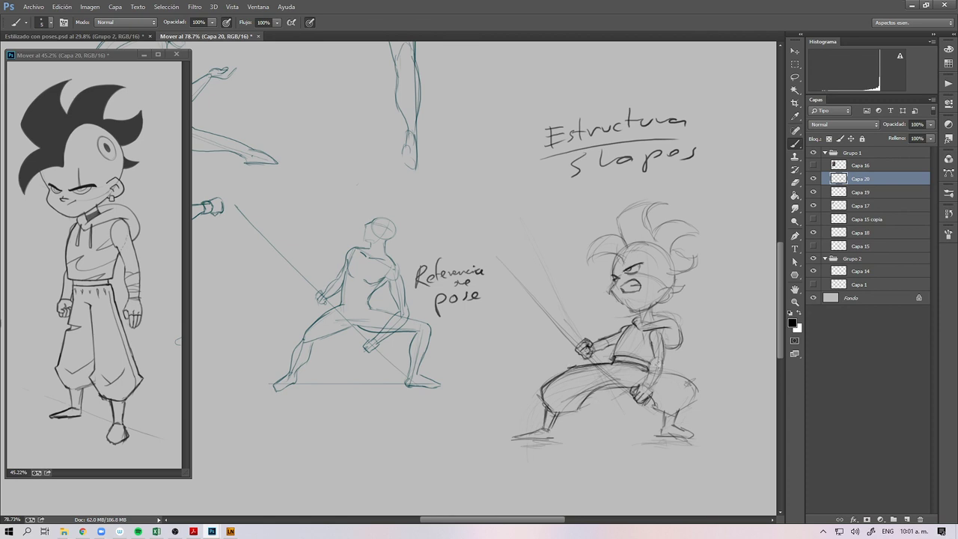
Step: Erase part of the forearm outline next to the fist holding the sword out in front
{"action": "key", "text": "z"}
{"action": "mouse_move", "coordinate": [611, 340]}
{"action": "left_mouse_down"}
{"action": "mouse_move", "coordinate": [631, 341]}
{"action": "mouse_move", "coordinate": [574, 346]}
{"action": "mouse_move", "coordinate": [635, 324]}
{"action": "left_mouse_up"}
{"action": "left_click_drag", "start_coordinate": [575, 347], "coordinate": [642, 323]}
{"action": "key", "text": "z"}
{"action": "left_click_drag", "start_coordinate": [649, 337], "coordinate": [629, 337]}
{"action": "left_click_drag", "start_coordinate": [695, 358], "coordinate": [652, 389]}
{"action": "left_click_drag", "start_coordinate": [615, 337], "coordinate": [636, 338]}
{"action": "key", "text": "e"}
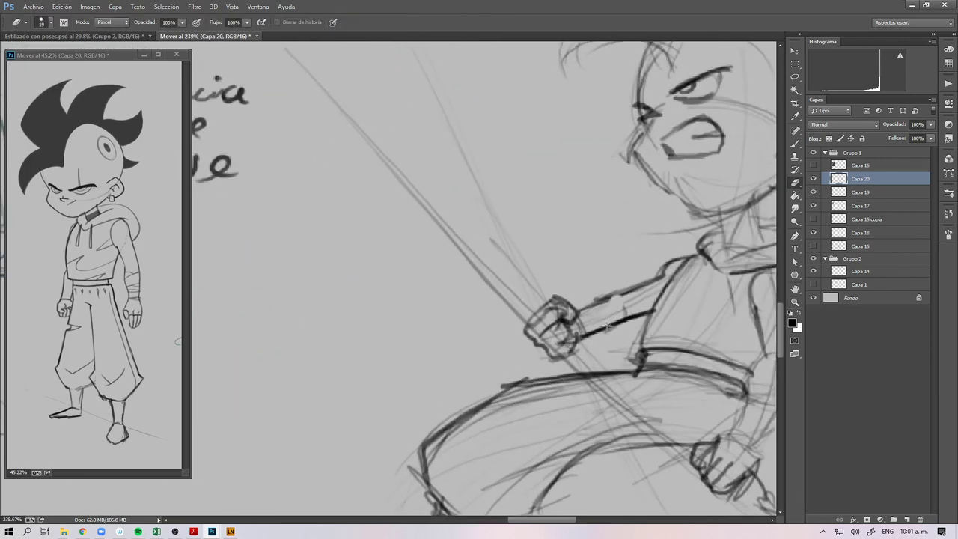
{"action": "mouse_move", "coordinate": [592, 308]}
{"action": "left_mouse_down"}
{"action": "mouse_move", "coordinate": [623, 298]}
{"action": "mouse_move", "coordinate": [614, 337]}
{"action": "mouse_move", "coordinate": [630, 293]}
{"action": "left_mouse_up"}
Step: Redraw the forward forearm with a rounded outline and a cross line, and reconnect it to the upper arm
{"action": "key", "text": "b"}
{"action": "left_click_drag", "start_coordinate": [580, 312], "coordinate": [618, 308]}
{"action": "left_click_drag", "start_coordinate": [583, 345], "coordinate": [602, 342]}
{"action": "left_click_drag", "start_coordinate": [607, 306], "coordinate": [612, 346]}
{"action": "left_click_drag", "start_coordinate": [610, 305], "coordinate": [664, 276]}
{"action": "mouse_move", "coordinate": [618, 336]}
{"action": "left_mouse_down"}
{"action": "mouse_move", "coordinate": [652, 313]}
{"action": "mouse_move", "coordinate": [609, 343]}
{"action": "mouse_move", "coordinate": [645, 323]}
{"action": "mouse_move", "coordinate": [598, 322]}
{"action": "left_mouse_up"}
{"action": "key", "text": "z"}
{"action": "left_click_drag", "start_coordinate": [677, 337], "coordinate": [625, 343]}
{"action": "key", "text": "r"}
{"action": "key", "text": "e"}
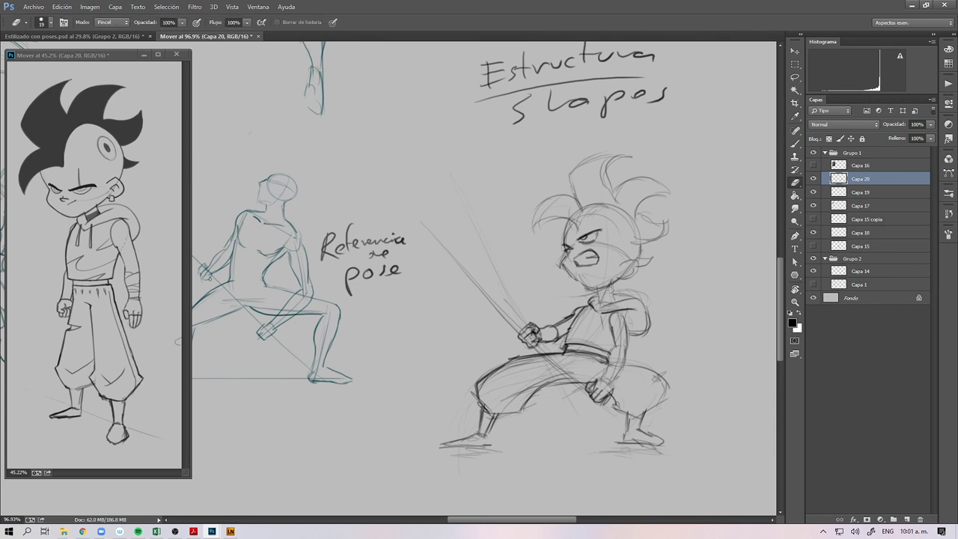
Step: Select the crouching figure's head and hair and move them slightly down toward the torso
{"action": "key", "text": "l"}
{"action": "mouse_move", "coordinate": [688, 258]}
{"action": "left_mouse_down"}
{"action": "mouse_move", "coordinate": [608, 289]}
{"action": "mouse_move", "coordinate": [514, 251]}
{"action": "mouse_move", "coordinate": [637, 131]}
{"action": "mouse_move", "coordinate": [674, 278]}
{"action": "mouse_move", "coordinate": [650, 267]}
{"action": "left_mouse_up"}
{"action": "key", "text": "v"}
{"action": "key", "text": "ctrl+d"}
{"action": "key", "text": "ctrl+d"}
{"action": "key", "text": "e"}
{"action": "right_click", "coordinate": [671, 374], "text": "alt"}
Step: Draw an upward arrow beneath the crouching figure and handwrite "Boceto" under it
{"action": "key", "text": "z"}
{"action": "left_click_drag", "start_coordinate": [707, 372], "coordinate": [669, 380]}
{"action": "scroll", "coordinate": [670, 378], "scroll_direction": "down", "scroll_amount": 2}
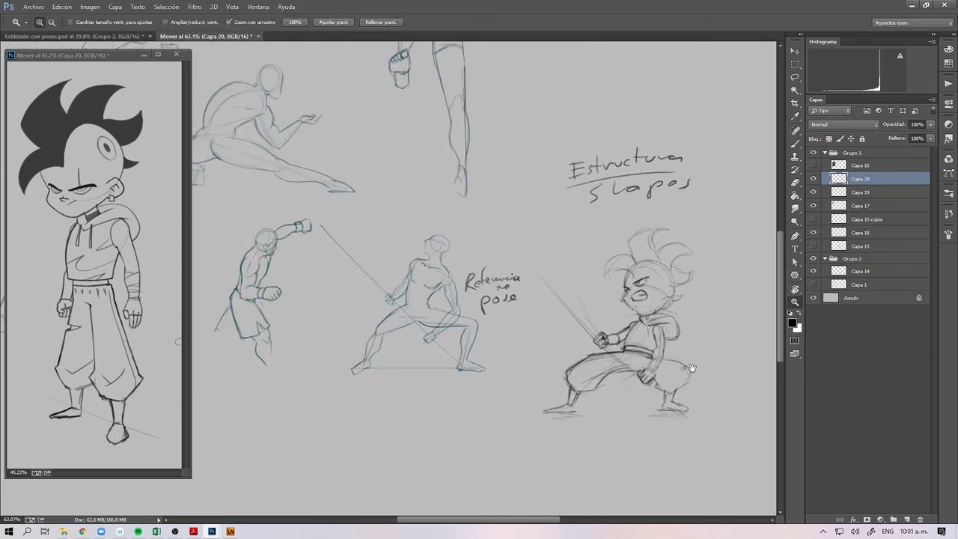
{"action": "scroll", "coordinate": [668, 372], "scroll_direction": "up", "scroll_amount": 3}
{"action": "key", "text": "b"}
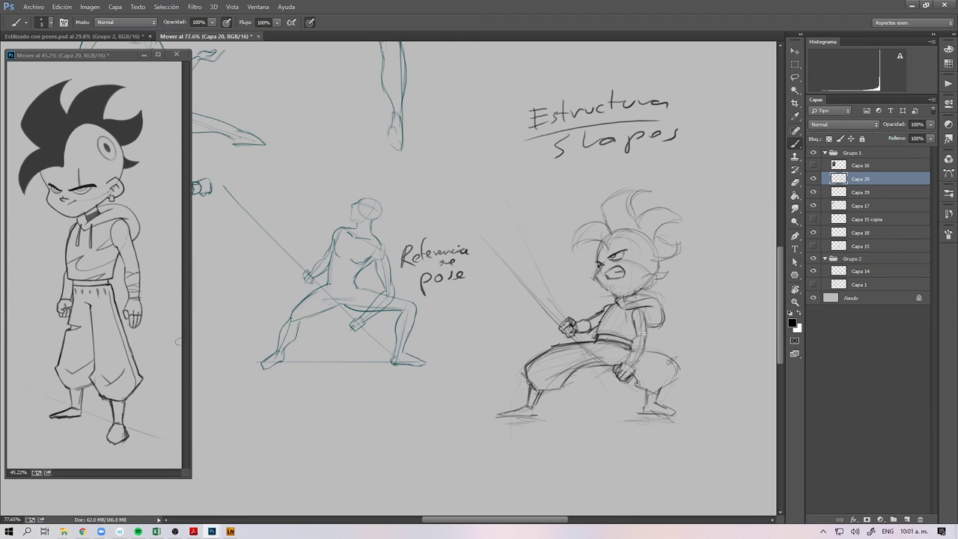
{"action": "mouse_move", "coordinate": [633, 362]}
{"action": "left_mouse_down"}
{"action": "mouse_move", "coordinate": [628, 376]}
{"action": "mouse_move", "coordinate": [566, 348]}
{"action": "mouse_move", "coordinate": [570, 359]}
{"action": "left_mouse_up"}
{"action": "left_click_drag", "start_coordinate": [539, 453], "coordinate": [541, 398]}
{"action": "mouse_move", "coordinate": [538, 398]}
{"action": "left_mouse_down"}
{"action": "mouse_move", "coordinate": [541, 440]}
{"action": "mouse_move", "coordinate": [547, 413]}
{"action": "left_mouse_up"}
{"action": "left_click_drag", "start_coordinate": [486, 452], "coordinate": [488, 471]}
{"action": "left_click_drag", "start_coordinate": [487, 452], "coordinate": [489, 471]}
{"action": "mouse_move", "coordinate": [512, 459]}
{"action": "left_mouse_down"}
{"action": "mouse_move", "coordinate": [530, 465]}
{"action": "mouse_move", "coordinate": [558, 452]}
{"action": "left_mouse_up"}
{"action": "left_click_drag", "start_coordinate": [552, 445], "coordinate": [573, 443]}
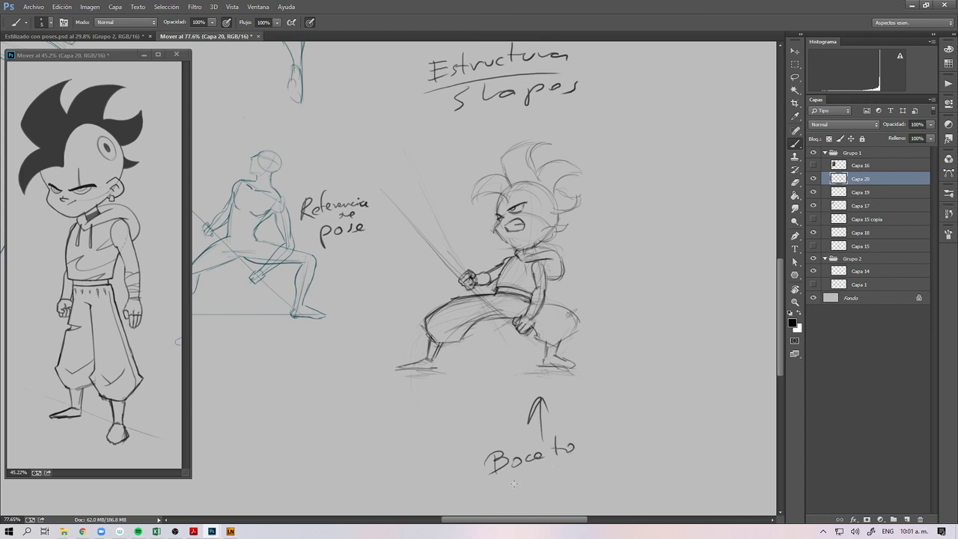
Step: Handwrite "semi definido" below "Boceto" to complete the figure's caption
{"action": "left_click_drag", "start_coordinate": [512, 479], "coordinate": [510, 490]}
{"action": "left_click_drag", "start_coordinate": [520, 480], "coordinate": [540, 479]}
{"action": "mouse_move", "coordinate": [540, 479]}
{"action": "left_mouse_down"}
{"action": "mouse_move", "coordinate": [570, 459]}
{"action": "mouse_move", "coordinate": [573, 467]}
{"action": "left_mouse_up"}
{"action": "mouse_move", "coordinate": [576, 461]}
{"action": "left_mouse_down"}
{"action": "mouse_move", "coordinate": [596, 448]}
{"action": "mouse_move", "coordinate": [591, 465]}
{"action": "left_mouse_up"}
{"action": "mouse_move", "coordinate": [591, 450]}
{"action": "left_mouse_down"}
{"action": "mouse_move", "coordinate": [617, 446]}
{"action": "mouse_move", "coordinate": [609, 446]}
{"action": "mouse_move", "coordinate": [638, 425]}
{"action": "left_mouse_up"}
{"action": "left_click_drag", "start_coordinate": [641, 431], "coordinate": [643, 436]}
Step: Firm up the trouser outlines and redraw the sword with a darker straight blade, crossguard and handle
{"action": "left_click_drag", "start_coordinate": [557, 350], "coordinate": [573, 313]}
{"action": "mouse_move", "coordinate": [514, 294]}
{"action": "left_mouse_down"}
{"action": "mouse_move", "coordinate": [501, 318]}
{"action": "mouse_move", "coordinate": [465, 332]}
{"action": "mouse_move", "coordinate": [429, 369]}
{"action": "left_mouse_up"}
{"action": "left_click_drag", "start_coordinate": [416, 227], "coordinate": [385, 190]}
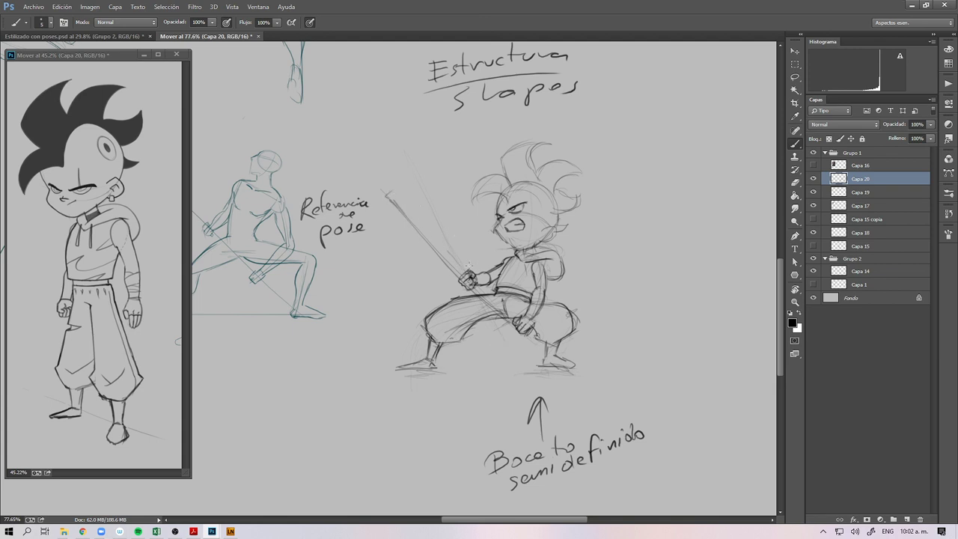
{"action": "mouse_move", "coordinate": [459, 272]}
{"action": "left_mouse_down"}
{"action": "mouse_move", "coordinate": [444, 286]}
{"action": "mouse_move", "coordinate": [474, 261]}
{"action": "mouse_move", "coordinate": [463, 274]}
{"action": "mouse_move", "coordinate": [384, 189]}
{"action": "left_mouse_up"}
{"action": "left_click_drag", "start_coordinate": [417, 235], "coordinate": [378, 183]}
{"action": "left_click_drag", "start_coordinate": [443, 265], "coordinate": [380, 186]}
{"action": "left_click_drag", "start_coordinate": [476, 285], "coordinate": [526, 331]}
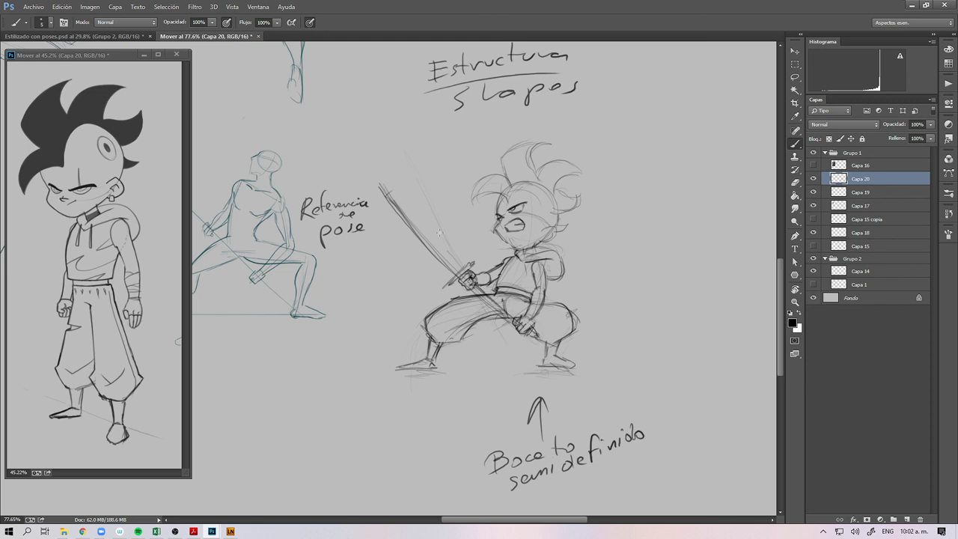
{"action": "left_click_drag", "start_coordinate": [459, 276], "coordinate": [415, 221]}
{"action": "left_click_drag", "start_coordinate": [453, 266], "coordinate": [318, 93]}
{"action": "left_click_drag", "start_coordinate": [326, 113], "coordinate": [380, 196]}
{"action": "key", "text": "ctrl+alt+z"}
{"action": "key", "text": "ctrl+alt+z"}
{"action": "mouse_move", "coordinate": [460, 278]}
{"action": "left_mouse_down"}
{"action": "mouse_move", "coordinate": [359, 160]}
{"action": "mouse_move", "coordinate": [352, 120]}
{"action": "left_mouse_up"}
{"action": "key", "text": "ctrl+alt+z"}
{"action": "key", "text": "ctrl+alt+z"}
Step: Extend the sword into a long curved blade ending in a notched, hooked tip
{"action": "mouse_move", "coordinate": [447, 255]}
{"action": "left_mouse_down"}
{"action": "mouse_move", "coordinate": [374, 171]}
{"action": "mouse_move", "coordinate": [344, 103]}
{"action": "mouse_move", "coordinate": [354, 124]}
{"action": "mouse_move", "coordinate": [345, 102]}
{"action": "mouse_move", "coordinate": [354, 88]}
{"action": "mouse_move", "coordinate": [371, 177]}
{"action": "mouse_move", "coordinate": [354, 130]}
{"action": "mouse_move", "coordinate": [354, 122]}
{"action": "mouse_move", "coordinate": [388, 201]}
{"action": "mouse_move", "coordinate": [360, 164]}
{"action": "mouse_move", "coordinate": [355, 129]}
{"action": "mouse_move", "coordinate": [370, 174]}
{"action": "mouse_move", "coordinate": [367, 132]}
{"action": "mouse_move", "coordinate": [369, 158]}
{"action": "left_mouse_up"}
{"action": "key", "text": "e"}
{"action": "key", "text": "b"}
{"action": "left_click_drag", "start_coordinate": [365, 123], "coordinate": [386, 187]}
{"action": "mouse_move", "coordinate": [368, 154]}
{"action": "left_mouse_down"}
{"action": "mouse_move", "coordinate": [387, 189]}
{"action": "mouse_move", "coordinate": [368, 180]}
{"action": "left_mouse_up"}
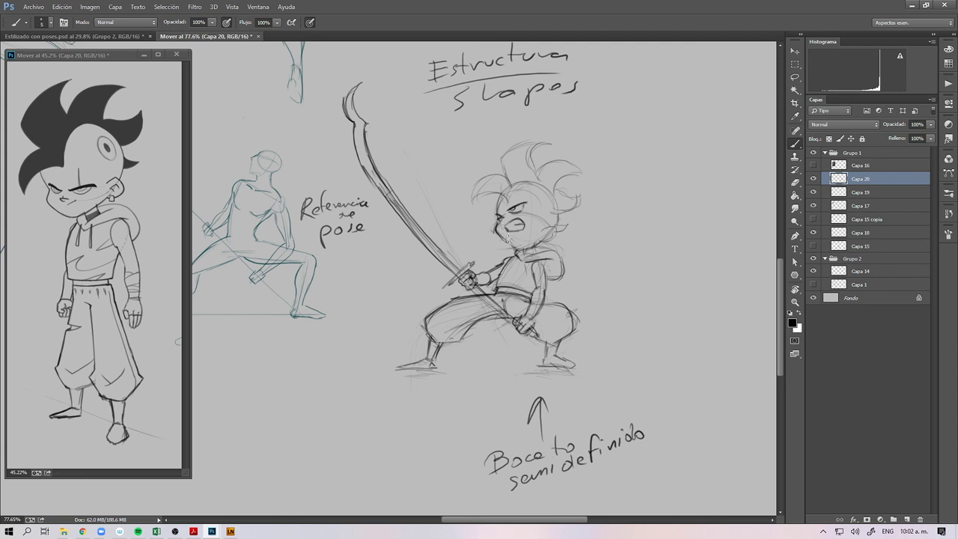
Step: Redraw the jaw and neck of the crouching figure and add the hoodie's drawstrings
{"action": "mouse_move", "coordinate": [512, 242]}
{"action": "left_mouse_down"}
{"action": "mouse_move", "coordinate": [536, 245]}
{"action": "mouse_move", "coordinate": [555, 230]}
{"action": "mouse_move", "coordinate": [524, 247]}
{"action": "mouse_move", "coordinate": [534, 246]}
{"action": "left_mouse_up"}
{"action": "key", "text": "e"}
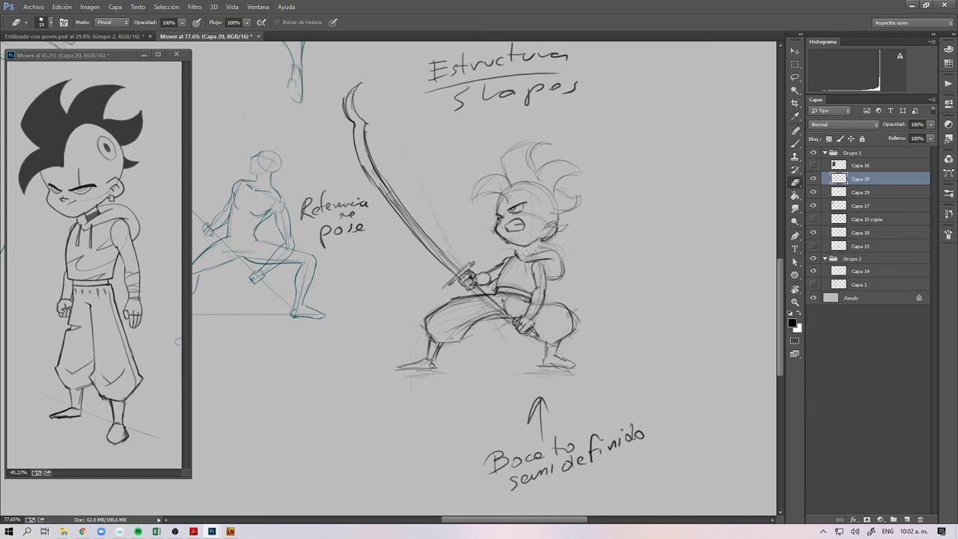
{"action": "key", "text": "b"}
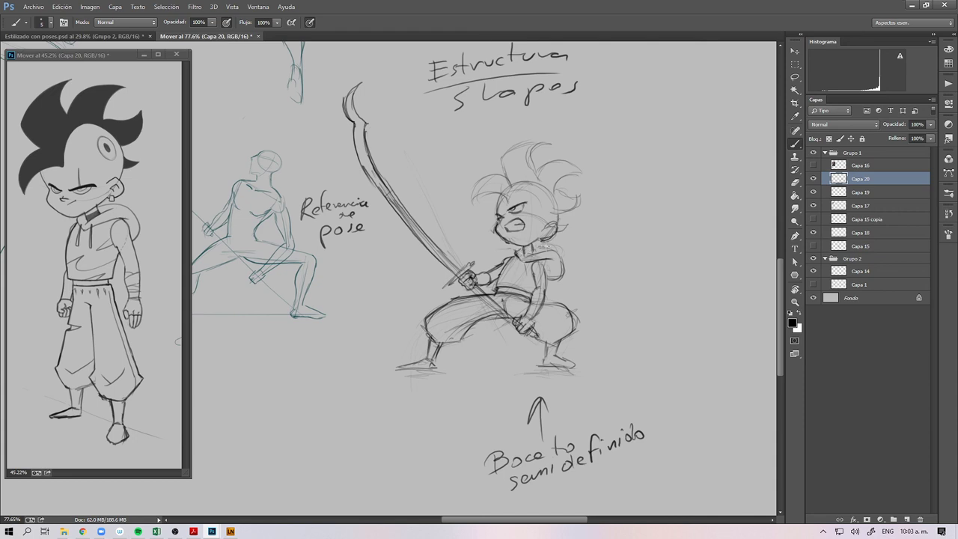
{"action": "mouse_move", "coordinate": [517, 260]}
{"action": "left_mouse_down"}
{"action": "mouse_move", "coordinate": [512, 276]}
{"action": "mouse_move", "coordinate": [530, 278]}
{"action": "left_mouse_up"}
Step: Draw a long curved arrow from the crouching figure's front foot and a small arrow pointing toward the pose reference
{"action": "mouse_move", "coordinate": [557, 341]}
{"action": "left_mouse_down"}
{"action": "mouse_move", "coordinate": [561, 362]}
{"action": "mouse_move", "coordinate": [633, 392]}
{"action": "left_mouse_up"}
{"action": "mouse_move", "coordinate": [487, 393]}
{"action": "left_mouse_down"}
{"action": "mouse_move", "coordinate": [342, 433]}
{"action": "mouse_move", "coordinate": [231, 418]}
{"action": "mouse_move", "coordinate": [225, 408]}
{"action": "mouse_move", "coordinate": [238, 435]}
{"action": "mouse_move", "coordinate": [222, 414]}
{"action": "mouse_move", "coordinate": [244, 414]}
{"action": "mouse_move", "coordinate": [235, 437]}
{"action": "left_mouse_up"}
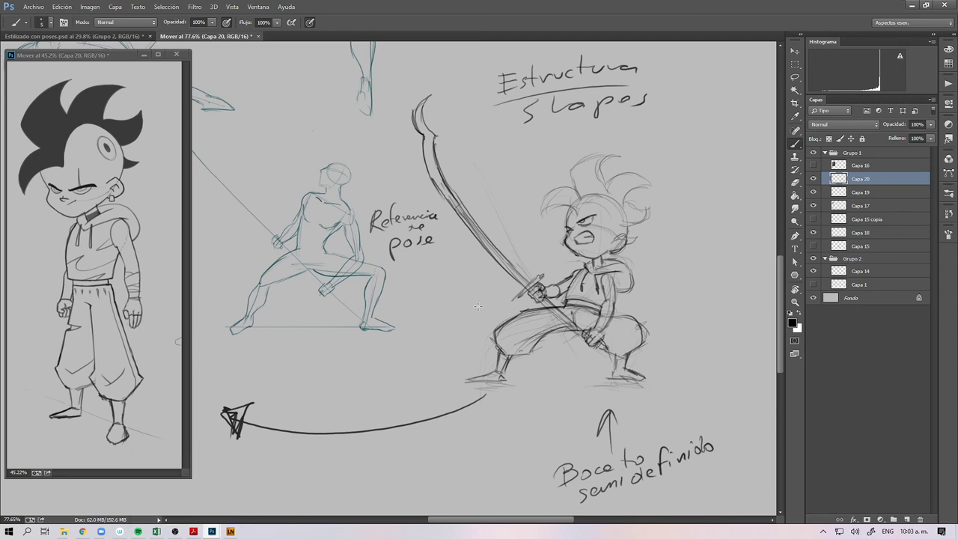
{"action": "mouse_move", "coordinate": [482, 310]}
{"action": "left_mouse_down"}
{"action": "mouse_move", "coordinate": [459, 297]}
{"action": "mouse_move", "coordinate": [435, 297]}
{"action": "left_mouse_up"}
Step: Darken the spiky hair with its oval head mark, and redraw the front trouser fold and front foot
{"action": "mouse_move", "coordinate": [575, 214]}
{"action": "left_mouse_down"}
{"action": "mouse_move", "coordinate": [593, 199]}
{"action": "mouse_move", "coordinate": [575, 212]}
{"action": "mouse_move", "coordinate": [605, 202]}
{"action": "mouse_move", "coordinate": [545, 214]}
{"action": "mouse_move", "coordinate": [570, 192]}
{"action": "mouse_move", "coordinate": [585, 196]}
{"action": "mouse_move", "coordinate": [556, 185]}
{"action": "mouse_move", "coordinate": [619, 154]}
{"action": "mouse_move", "coordinate": [604, 171]}
{"action": "mouse_move", "coordinate": [609, 200]}
{"action": "mouse_move", "coordinate": [618, 166]}
{"action": "mouse_move", "coordinate": [606, 184]}
{"action": "mouse_move", "coordinate": [627, 175]}
{"action": "mouse_move", "coordinate": [641, 187]}
{"action": "mouse_move", "coordinate": [629, 187]}
{"action": "mouse_move", "coordinate": [631, 208]}
{"action": "mouse_move", "coordinate": [625, 203]}
{"action": "mouse_move", "coordinate": [647, 205]}
{"action": "mouse_move", "coordinate": [622, 224]}
{"action": "left_mouse_up"}
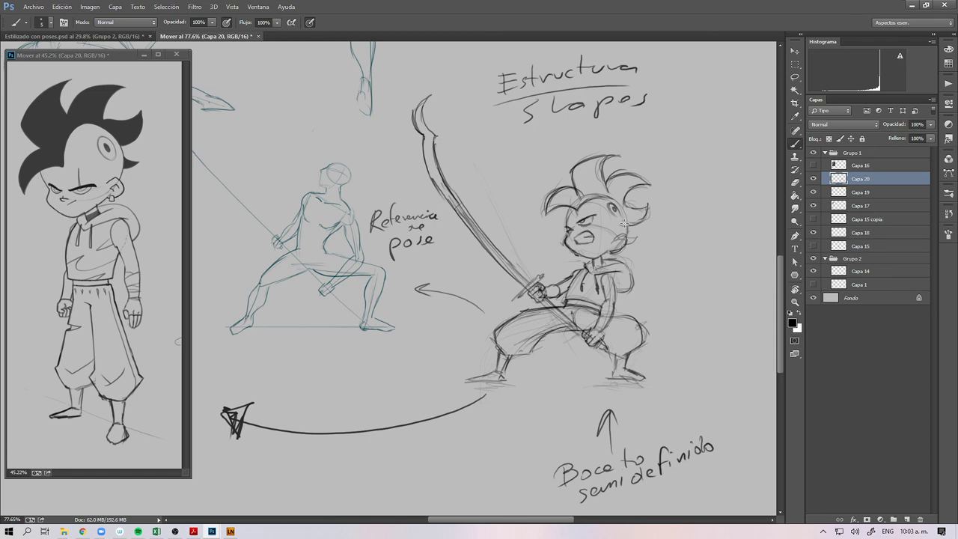
{"action": "mouse_move", "coordinate": [544, 311]}
{"action": "left_mouse_down"}
{"action": "mouse_move", "coordinate": [528, 345]}
{"action": "mouse_move", "coordinate": [513, 326]}
{"action": "mouse_move", "coordinate": [531, 308]}
{"action": "mouse_move", "coordinate": [516, 313]}
{"action": "mouse_move", "coordinate": [541, 341]}
{"action": "mouse_move", "coordinate": [528, 359]}
{"action": "mouse_move", "coordinate": [520, 355]}
{"action": "mouse_move", "coordinate": [554, 331]}
{"action": "left_mouse_up"}
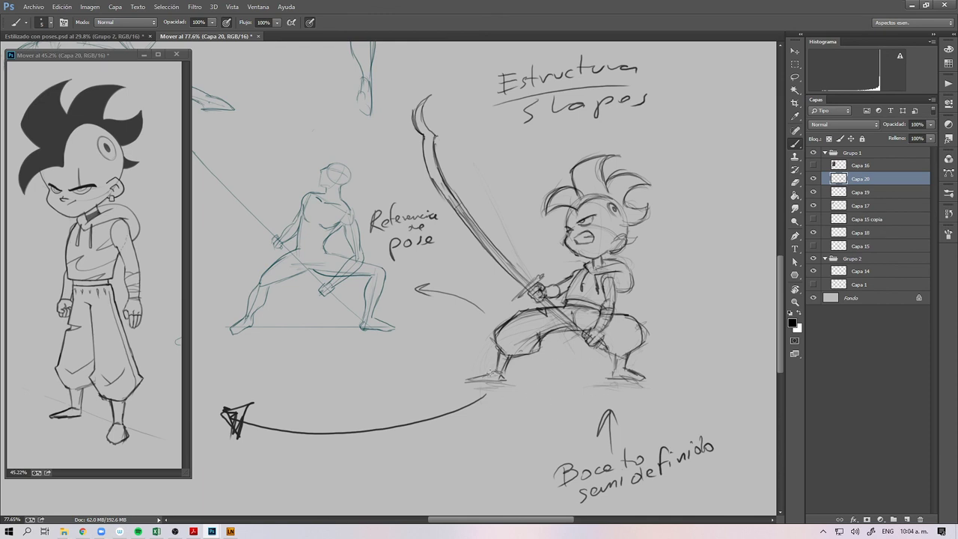
{"action": "mouse_move", "coordinate": [491, 374]}
{"action": "left_mouse_down"}
{"action": "mouse_move", "coordinate": [467, 390]}
{"action": "mouse_move", "coordinate": [507, 370]}
{"action": "mouse_move", "coordinate": [481, 383]}
{"action": "left_mouse_up"}
{"action": "key", "text": "e"}
{"action": "key", "text": "b"}
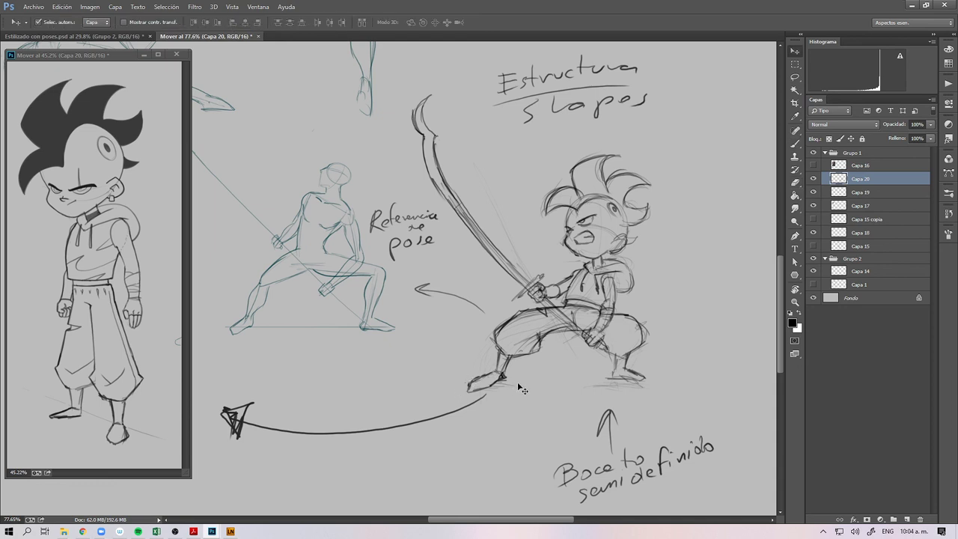
Step: Sketch a flat ground ellipse around both feet and shade it with loose strokes
{"action": "mouse_move", "coordinate": [571, 355]}
{"action": "left_mouse_down"}
{"action": "mouse_move", "coordinate": [501, 379]}
{"action": "mouse_move", "coordinate": [582, 357]}
{"action": "mouse_move", "coordinate": [496, 390]}
{"action": "mouse_move", "coordinate": [616, 366]}
{"action": "mouse_move", "coordinate": [459, 378]}
{"action": "left_mouse_up"}
{"action": "mouse_move", "coordinate": [655, 385]}
{"action": "left_mouse_down"}
{"action": "mouse_move", "coordinate": [485, 395]}
{"action": "mouse_move", "coordinate": [657, 380]}
{"action": "left_mouse_up"}
{"action": "left_click_drag", "start_coordinate": [538, 386], "coordinate": [575, 386]}
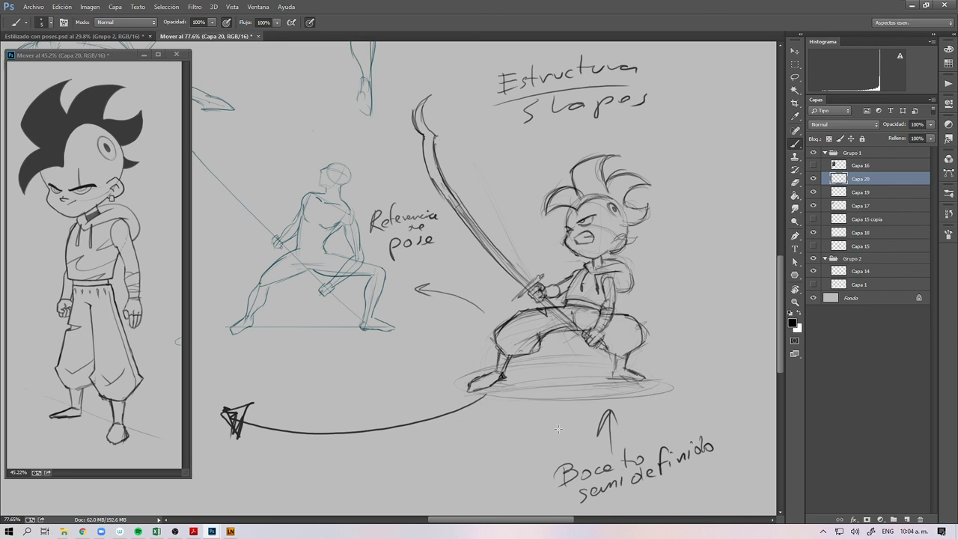
{"action": "left_click_drag", "start_coordinate": [551, 372], "coordinate": [611, 369]}
{"action": "left_click_drag", "start_coordinate": [505, 386], "coordinate": [630, 385]}
{"action": "left_click_drag", "start_coordinate": [565, 376], "coordinate": [606, 381]}
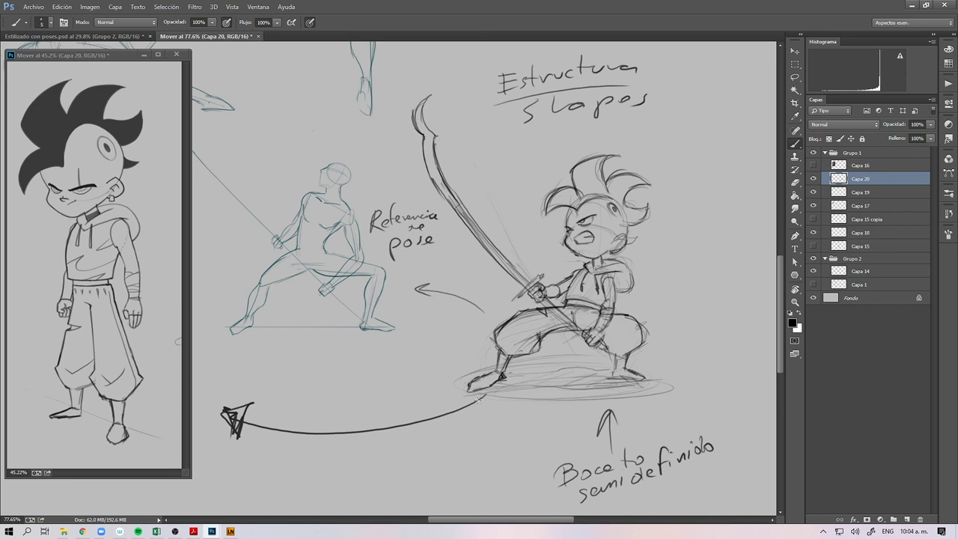
Step: Clean up the inner front thigh, then select the front leg and shift it slightly toward the body
{"action": "key", "text": "z"}
{"action": "left_click_drag", "start_coordinate": [519, 392], "coordinate": [456, 392]}
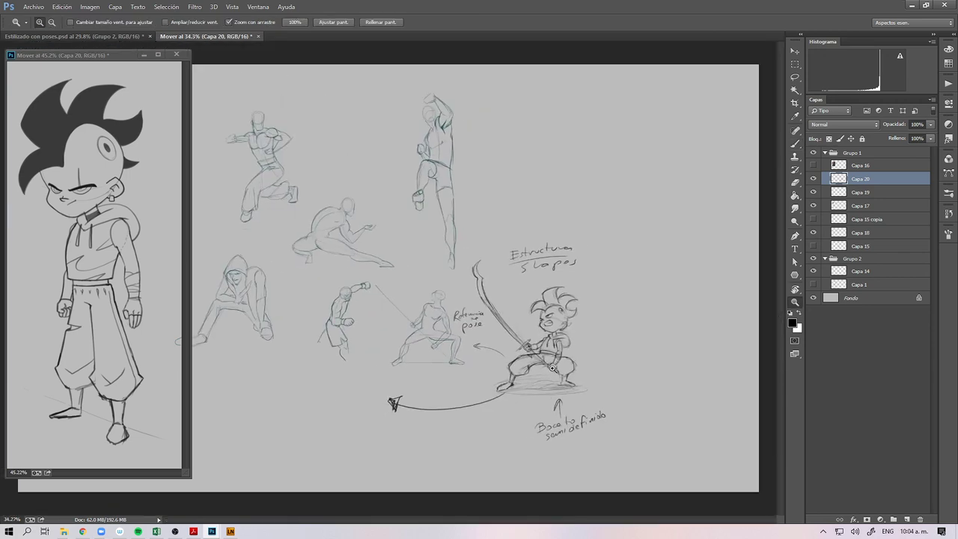
{"action": "left_click_drag", "start_coordinate": [550, 369], "coordinate": [595, 358]}
{"action": "left_click_drag", "start_coordinate": [526, 390], "coordinate": [540, 390]}
{"action": "key", "text": "l"}
{"action": "key", "text": "e"}
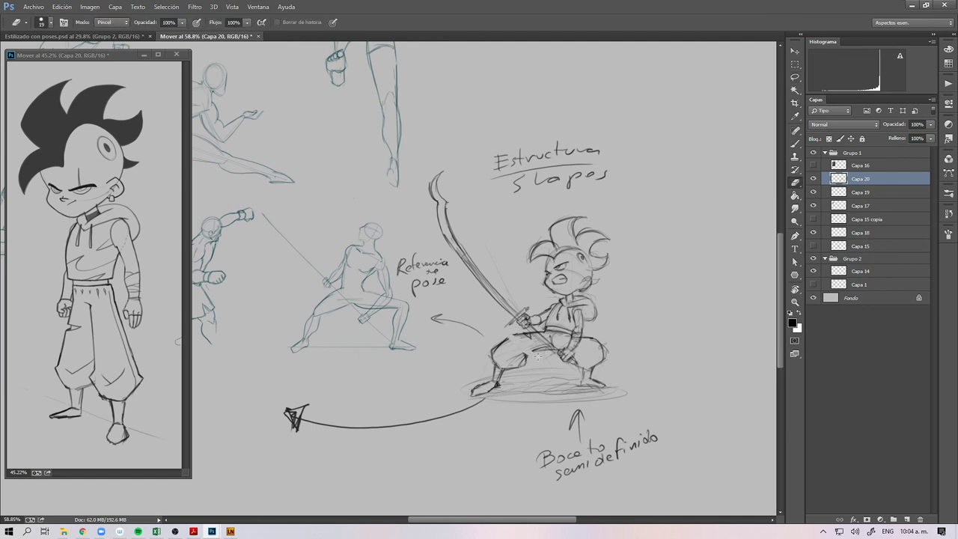
{"action": "key", "text": "l"}
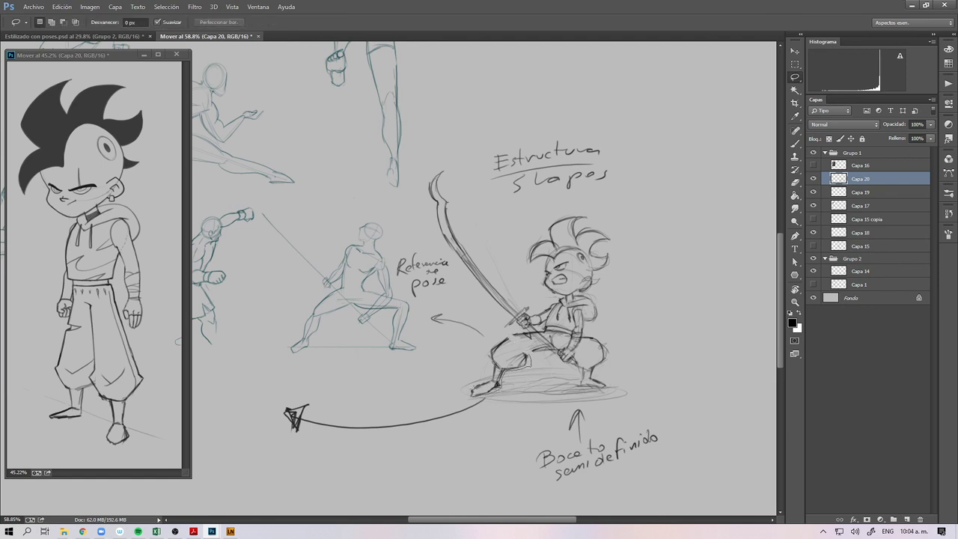
{"action": "mouse_move", "coordinate": [485, 354]}
{"action": "left_mouse_down"}
{"action": "mouse_move", "coordinate": [516, 340]}
{"action": "mouse_move", "coordinate": [527, 367]}
{"action": "left_mouse_up"}
{"action": "key", "text": "v"}
{"action": "key", "text": "m"}
{"action": "left_click", "coordinate": [577, 419]}
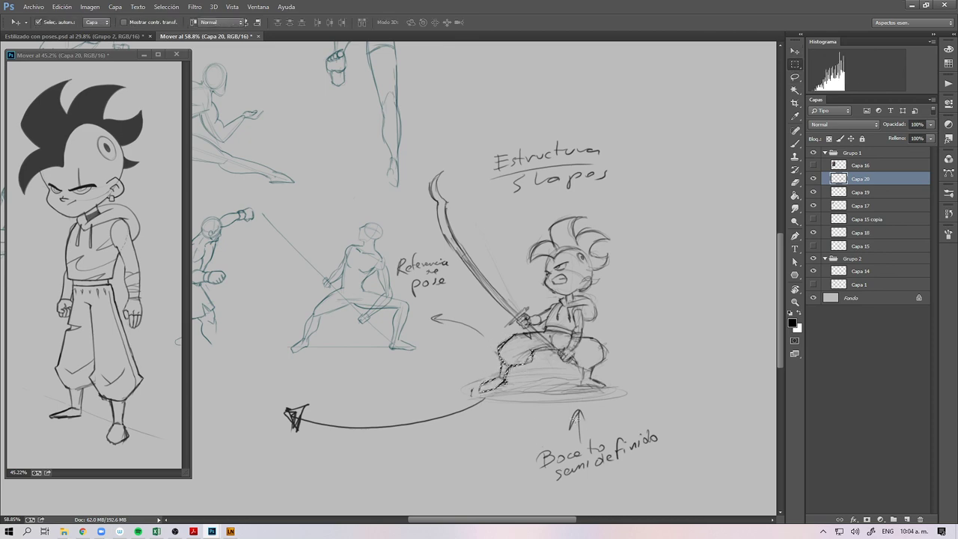
Step: Redraw the front thigh's outline and firm up the edge of the hood
{"action": "key", "text": "z"}
{"action": "left_click_drag", "start_coordinate": [532, 397], "coordinate": [560, 384]}
{"action": "key", "text": "b"}
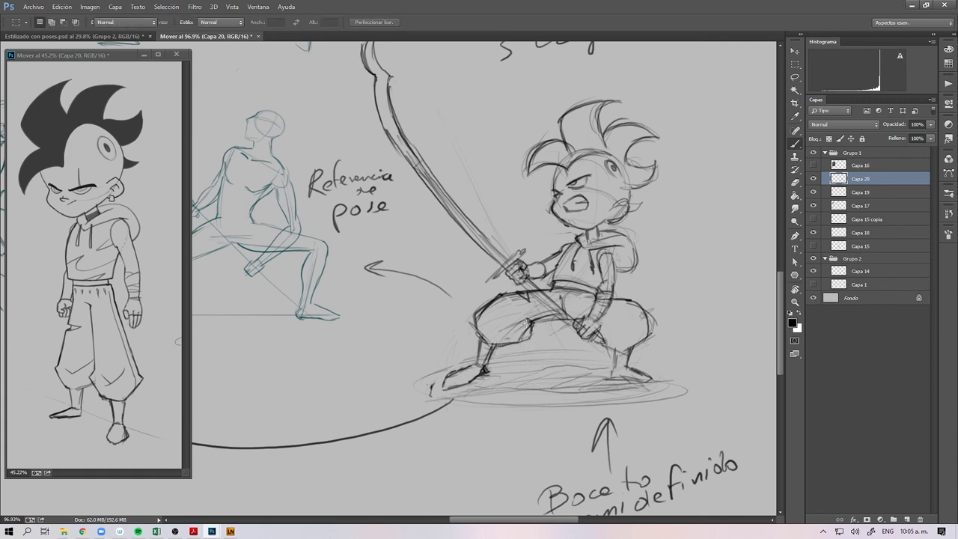
{"action": "left_click_drag", "start_coordinate": [500, 296], "coordinate": [471, 320]}
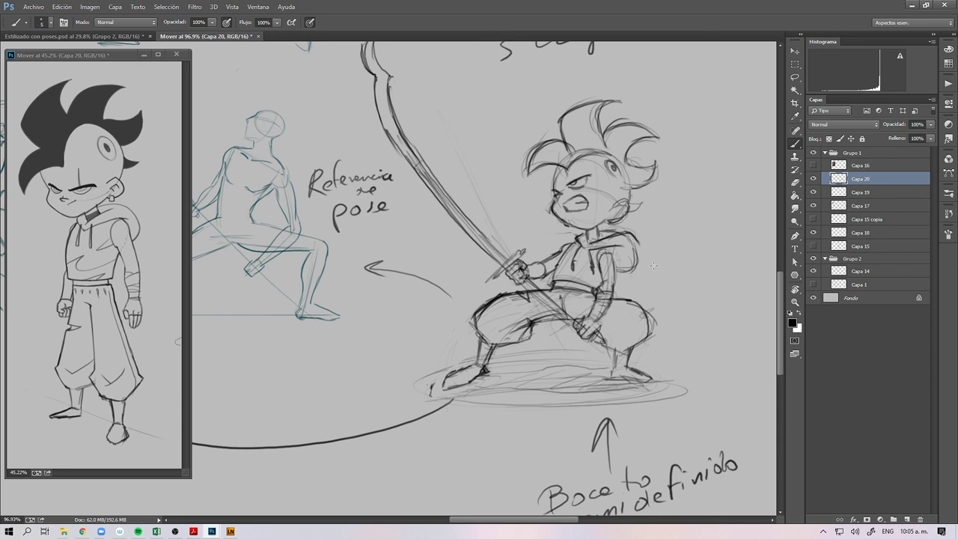
{"action": "left_click_drag", "start_coordinate": [634, 232], "coordinate": [624, 252]}
Step: Beside the raised-knee pose sketch, draw a head circle with face guides and a long curved line of action
{"action": "left_click_drag", "start_coordinate": [639, 244], "coordinate": [581, 347]}
{"action": "key", "text": "z"}
{"action": "key", "text": "space"}
{"action": "mouse_move", "coordinate": [361, 337]}
{"action": "left_mouse_down"}
{"action": "mouse_move", "coordinate": [584, 384]}
{"action": "mouse_move", "coordinate": [576, 399]}
{"action": "left_mouse_up"}
{"action": "mouse_move", "coordinate": [572, 263]}
{"action": "left_mouse_down"}
{"action": "mouse_move", "coordinate": [520, 393]}
{"action": "mouse_move", "coordinate": [477, 396]}
{"action": "left_mouse_up"}
{"action": "left_click_drag", "start_coordinate": [682, 445], "coordinate": [534, 438]}
{"action": "mouse_move", "coordinate": [501, 281]}
{"action": "left_mouse_down"}
{"action": "mouse_move", "coordinate": [546, 274]}
{"action": "mouse_move", "coordinate": [569, 312]}
{"action": "mouse_move", "coordinate": [581, 387]}
{"action": "mouse_move", "coordinate": [556, 385]}
{"action": "mouse_move", "coordinate": [527, 295]}
{"action": "left_mouse_up"}
{"action": "key", "text": "b"}
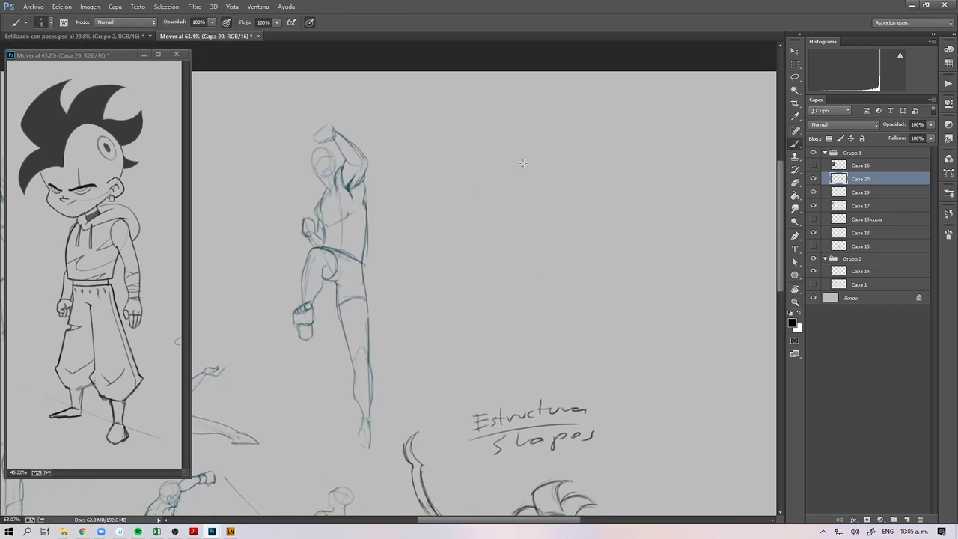
{"action": "left_click_drag", "start_coordinate": [513, 177], "coordinate": [502, 191]}
{"action": "left_click_drag", "start_coordinate": [513, 144], "coordinate": [497, 143]}
{"action": "mouse_move", "coordinate": [490, 181]}
{"action": "left_mouse_down"}
{"action": "mouse_move", "coordinate": [509, 156]}
{"action": "mouse_move", "coordinate": [474, 169]}
{"action": "mouse_move", "coordinate": [520, 159]}
{"action": "mouse_move", "coordinate": [472, 176]}
{"action": "mouse_move", "coordinate": [523, 168]}
{"action": "mouse_move", "coordinate": [524, 181]}
{"action": "mouse_move", "coordinate": [528, 163]}
{"action": "mouse_move", "coordinate": [530, 173]}
{"action": "mouse_move", "coordinate": [509, 186]}
{"action": "mouse_move", "coordinate": [478, 186]}
{"action": "mouse_move", "coordinate": [525, 176]}
{"action": "mouse_move", "coordinate": [512, 188]}
{"action": "mouse_move", "coordinate": [511, 161]}
{"action": "left_mouse_up"}
{"action": "left_click_drag", "start_coordinate": [506, 154], "coordinate": [500, 189]}
{"action": "left_click_drag", "start_coordinate": [503, 193], "coordinate": [491, 356]}
{"action": "left_click_drag", "start_coordinate": [503, 245], "coordinate": [495, 386]}
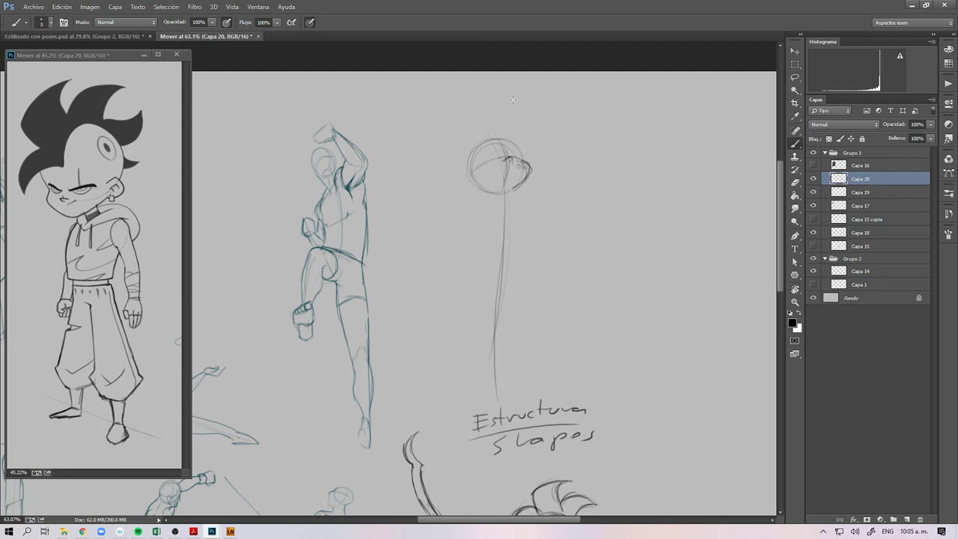
Step: Block in the new figure's neck, torso and raised arm with a closed fist
{"action": "left_click_drag", "start_coordinate": [530, 139], "coordinate": [535, 201]}
{"action": "mouse_move", "coordinate": [508, 200]}
{"action": "left_mouse_down"}
{"action": "mouse_move", "coordinate": [506, 190]}
{"action": "mouse_move", "coordinate": [495, 215]}
{"action": "mouse_move", "coordinate": [527, 223]}
{"action": "mouse_move", "coordinate": [528, 261]}
{"action": "mouse_move", "coordinate": [517, 273]}
{"action": "mouse_move", "coordinate": [529, 263]}
{"action": "mouse_move", "coordinate": [498, 269]}
{"action": "mouse_move", "coordinate": [526, 264]}
{"action": "left_mouse_up"}
{"action": "left_click_drag", "start_coordinate": [484, 234], "coordinate": [483, 263]}
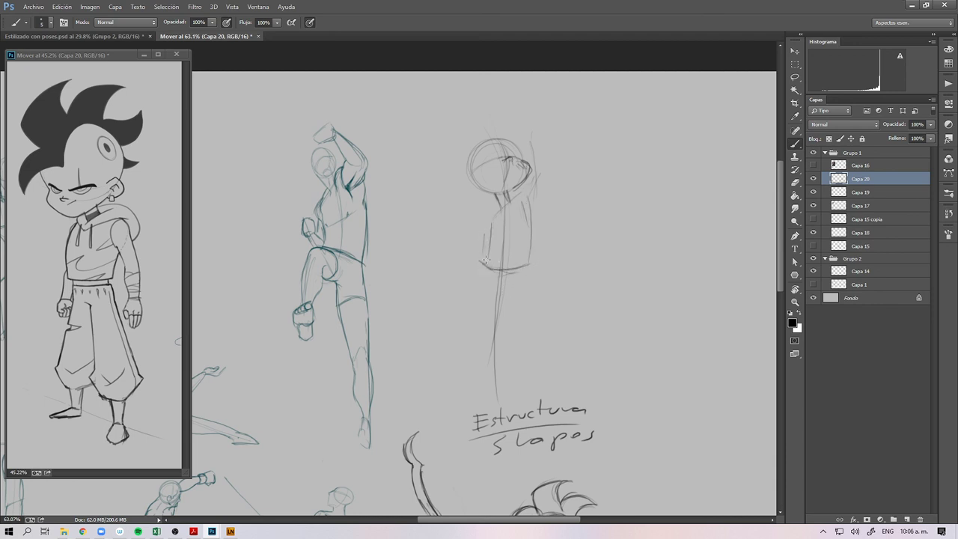
{"action": "mouse_move", "coordinate": [498, 212]}
{"action": "left_mouse_down"}
{"action": "mouse_move", "coordinate": [529, 195]}
{"action": "mouse_move", "coordinate": [500, 215]}
{"action": "mouse_move", "coordinate": [527, 201]}
{"action": "mouse_move", "coordinate": [522, 222]}
{"action": "mouse_move", "coordinate": [558, 174]}
{"action": "mouse_move", "coordinate": [541, 198]}
{"action": "mouse_move", "coordinate": [545, 192]}
{"action": "mouse_move", "coordinate": [528, 199]}
{"action": "mouse_move", "coordinate": [536, 182]}
{"action": "mouse_move", "coordinate": [559, 178]}
{"action": "mouse_move", "coordinate": [548, 175]}
{"action": "mouse_move", "coordinate": [557, 172]}
{"action": "mouse_move", "coordinate": [554, 134]}
{"action": "mouse_move", "coordinate": [541, 193]}
{"action": "mouse_move", "coordinate": [551, 113]}
{"action": "mouse_move", "coordinate": [555, 130]}
{"action": "mouse_move", "coordinate": [538, 114]}
{"action": "mouse_move", "coordinate": [545, 163]}
{"action": "left_mouse_up"}
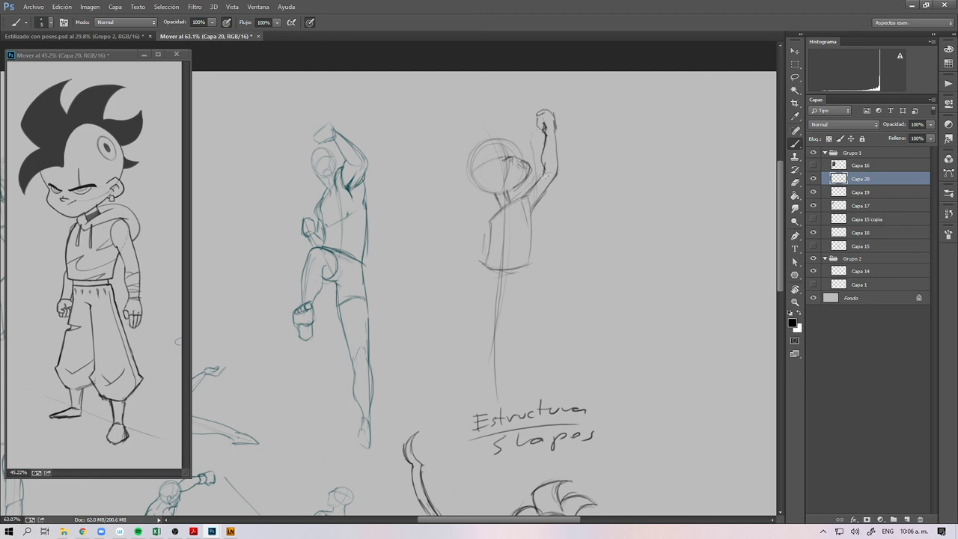
Step: Slim down the raised fist and erase the extra lines between the face and the shoulder
{"action": "key", "text": "e"}
{"action": "mouse_move", "coordinate": [542, 120]}
{"action": "left_mouse_down"}
{"action": "mouse_move", "coordinate": [554, 127]}
{"action": "mouse_move", "coordinate": [554, 136]}
{"action": "mouse_move", "coordinate": [549, 118]}
{"action": "mouse_move", "coordinate": [547, 148]}
{"action": "left_mouse_up"}
{"action": "right_click", "coordinate": [551, 128], "text": "alt"}
{"action": "key", "text": "b"}
{"action": "key", "text": "e"}
{"action": "left_click_drag", "start_coordinate": [520, 173], "coordinate": [510, 195]}
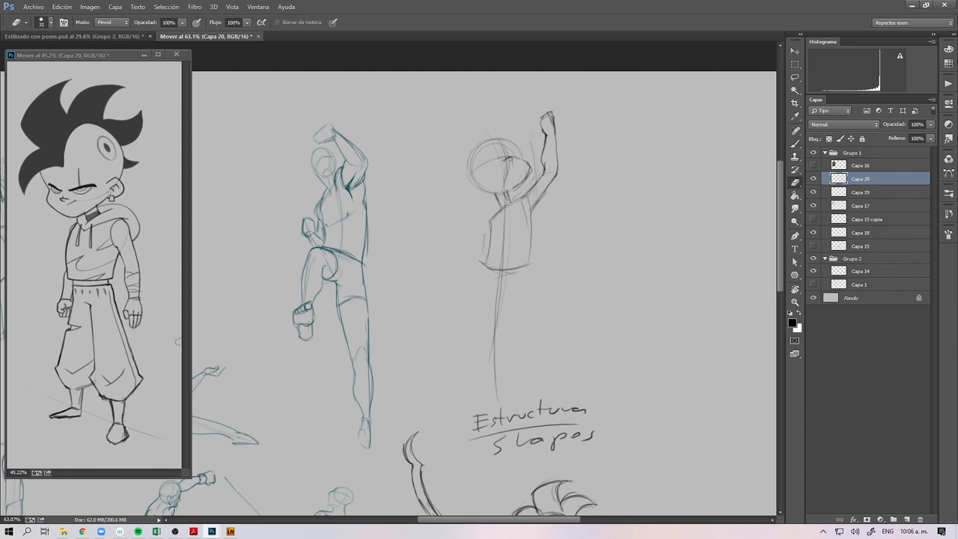
Step: Sketch spiky hair tufts around the new figure's head and add the brow line on the face
{"action": "key", "text": "b"}
{"action": "mouse_move", "coordinate": [528, 163]}
{"action": "left_mouse_down"}
{"action": "mouse_move", "coordinate": [513, 192]}
{"action": "mouse_move", "coordinate": [534, 166]}
{"action": "mouse_move", "coordinate": [516, 190]}
{"action": "mouse_move", "coordinate": [530, 165]}
{"action": "mouse_move", "coordinate": [518, 187]}
{"action": "mouse_move", "coordinate": [524, 159]}
{"action": "mouse_move", "coordinate": [500, 160]}
{"action": "mouse_move", "coordinate": [532, 147]}
{"action": "mouse_move", "coordinate": [502, 138]}
{"action": "mouse_move", "coordinate": [520, 129]}
{"action": "mouse_move", "coordinate": [484, 141]}
{"action": "left_mouse_up"}
{"action": "key", "text": "e"}
{"action": "key", "text": "b"}
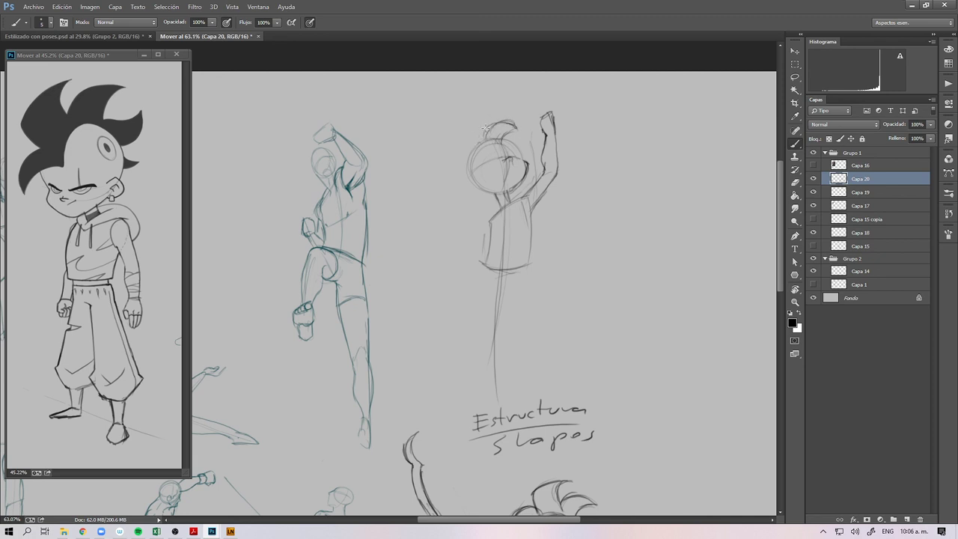
{"action": "mouse_move", "coordinate": [484, 125]}
{"action": "left_mouse_down"}
{"action": "mouse_move", "coordinate": [452, 152]}
{"action": "mouse_move", "coordinate": [489, 142]}
{"action": "mouse_move", "coordinate": [469, 173]}
{"action": "mouse_move", "coordinate": [474, 149]}
{"action": "mouse_move", "coordinate": [461, 164]}
{"action": "mouse_move", "coordinate": [460, 188]}
{"action": "mouse_move", "coordinate": [468, 158]}
{"action": "left_mouse_up"}
{"action": "mouse_move", "coordinate": [465, 159]}
{"action": "left_mouse_down"}
{"action": "mouse_move", "coordinate": [477, 199]}
{"action": "mouse_move", "coordinate": [488, 196]}
{"action": "left_mouse_up"}
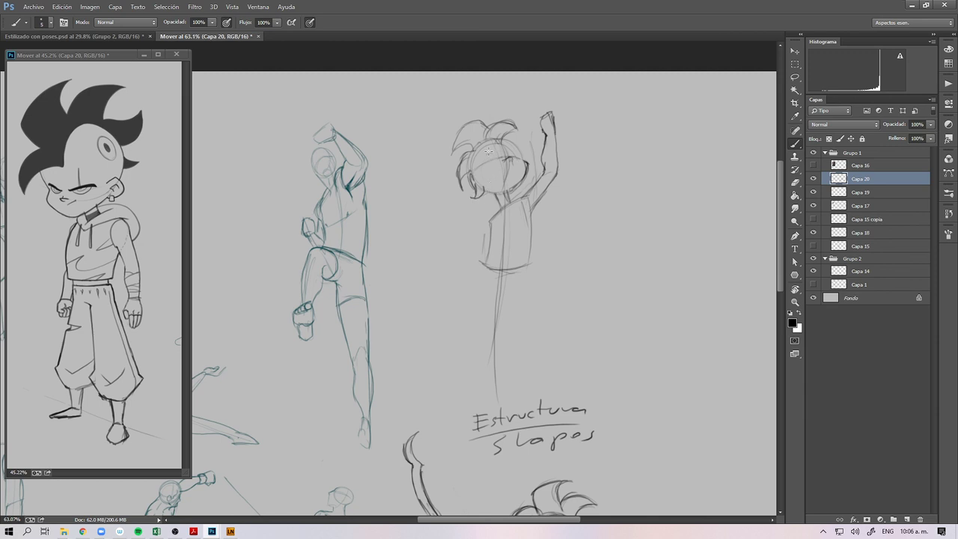
{"action": "left_click_drag", "start_coordinate": [491, 152], "coordinate": [524, 156]}
Step: Sketch the collar, the waistband, the raised bent leg and the lower leg in baggy trousers
{"action": "mouse_move", "coordinate": [489, 223]}
{"action": "left_mouse_down"}
{"action": "mouse_move", "coordinate": [492, 260]}
{"action": "mouse_move", "coordinate": [490, 222]}
{"action": "mouse_move", "coordinate": [489, 240]}
{"action": "mouse_move", "coordinate": [491, 223]}
{"action": "mouse_move", "coordinate": [530, 190]}
{"action": "left_mouse_up"}
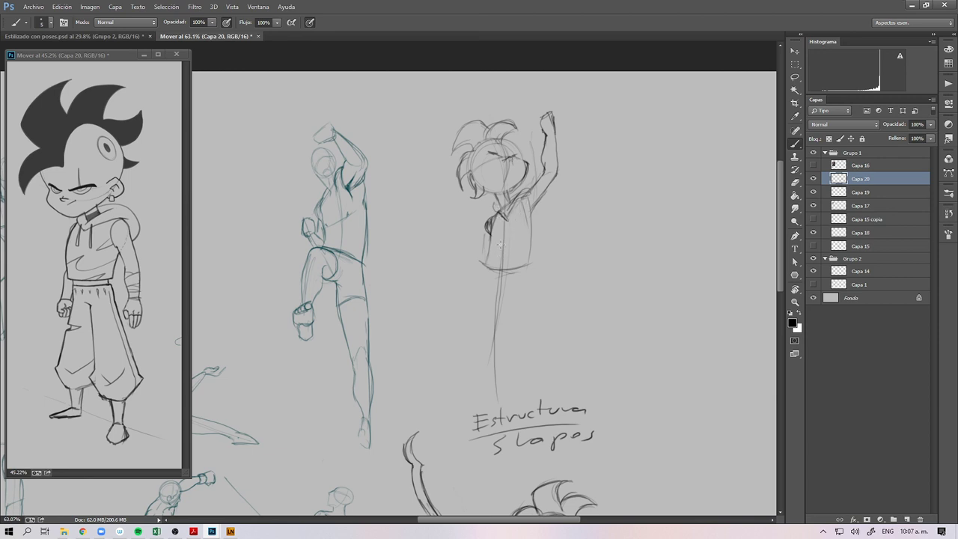
{"action": "mouse_move", "coordinate": [507, 249]}
{"action": "left_mouse_down"}
{"action": "mouse_move", "coordinate": [524, 259]}
{"action": "mouse_move", "coordinate": [497, 256]}
{"action": "mouse_move", "coordinate": [490, 286]}
{"action": "mouse_move", "coordinate": [520, 292]}
{"action": "mouse_move", "coordinate": [527, 270]}
{"action": "mouse_move", "coordinate": [502, 290]}
{"action": "mouse_move", "coordinate": [524, 271]}
{"action": "mouse_move", "coordinate": [496, 287]}
{"action": "mouse_move", "coordinate": [485, 275]}
{"action": "mouse_move", "coordinate": [522, 268]}
{"action": "mouse_move", "coordinate": [484, 270]}
{"action": "mouse_move", "coordinate": [528, 274]}
{"action": "mouse_move", "coordinate": [459, 269]}
{"action": "mouse_move", "coordinate": [451, 283]}
{"action": "mouse_move", "coordinate": [488, 277]}
{"action": "mouse_move", "coordinate": [443, 285]}
{"action": "mouse_move", "coordinate": [438, 314]}
{"action": "left_mouse_up"}
{"action": "left_click_drag", "start_coordinate": [484, 299], "coordinate": [464, 333]}
{"action": "mouse_move", "coordinate": [469, 266]}
{"action": "left_mouse_down"}
{"action": "mouse_move", "coordinate": [440, 308]}
{"action": "mouse_move", "coordinate": [472, 329]}
{"action": "left_mouse_up"}
{"action": "mouse_move", "coordinate": [443, 299]}
{"action": "left_mouse_down"}
{"action": "mouse_move", "coordinate": [447, 326]}
{"action": "mouse_move", "coordinate": [461, 328]}
{"action": "left_mouse_up"}
{"action": "mouse_move", "coordinate": [509, 289]}
{"action": "left_mouse_down"}
{"action": "mouse_move", "coordinate": [478, 289]}
{"action": "mouse_move", "coordinate": [491, 311]}
{"action": "mouse_move", "coordinate": [483, 287]}
{"action": "mouse_move", "coordinate": [471, 319]}
{"action": "mouse_move", "coordinate": [482, 305]}
{"action": "mouse_move", "coordinate": [514, 311]}
{"action": "mouse_move", "coordinate": [500, 305]}
{"action": "mouse_move", "coordinate": [525, 277]}
{"action": "mouse_move", "coordinate": [520, 313]}
{"action": "left_mouse_up"}
{"action": "left_click_drag", "start_coordinate": [528, 274], "coordinate": [513, 364]}
Step: Select the whole new figure, scale it to about 74% and reposition it beside the raised-knee pose
{"action": "key", "text": "l"}
{"action": "mouse_move", "coordinate": [556, 303]}
{"action": "left_mouse_down"}
{"action": "mouse_move", "coordinate": [516, 390]}
{"action": "mouse_move", "coordinate": [458, 85]}
{"action": "mouse_move", "coordinate": [556, 300]}
{"action": "left_mouse_up"}
{"action": "key", "text": "ctrl+t"}
{"action": "left_click_drag", "start_coordinate": [584, 79], "coordinate": [508, 145]}
{"action": "left_click_drag", "start_coordinate": [505, 312], "coordinate": [534, 237]}
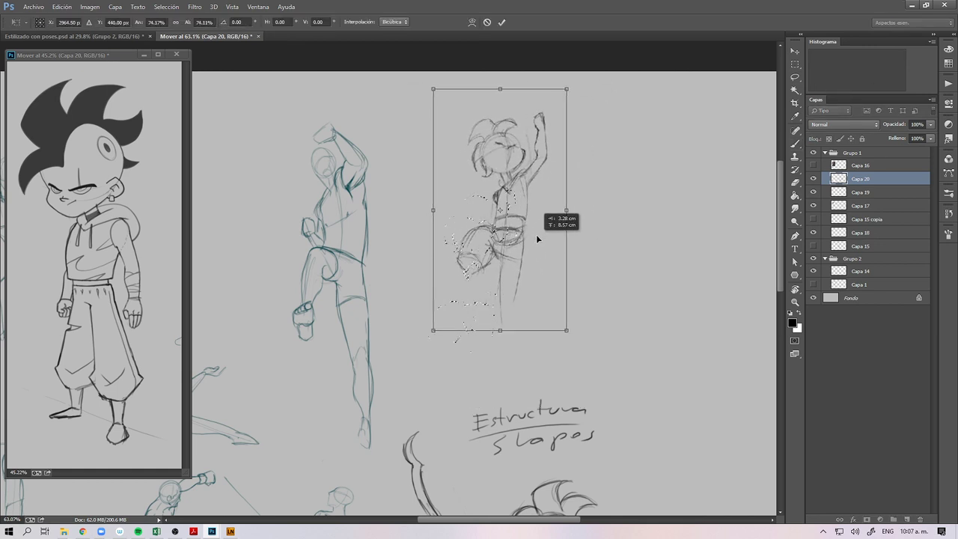
{"action": "key", "text": "Return"}
{"action": "key", "text": "ctrl+d"}
{"action": "key", "text": "m"}
Step: Darken and extend the outlines of the new figure's hanging trouser leg
{"action": "key", "text": "b"}
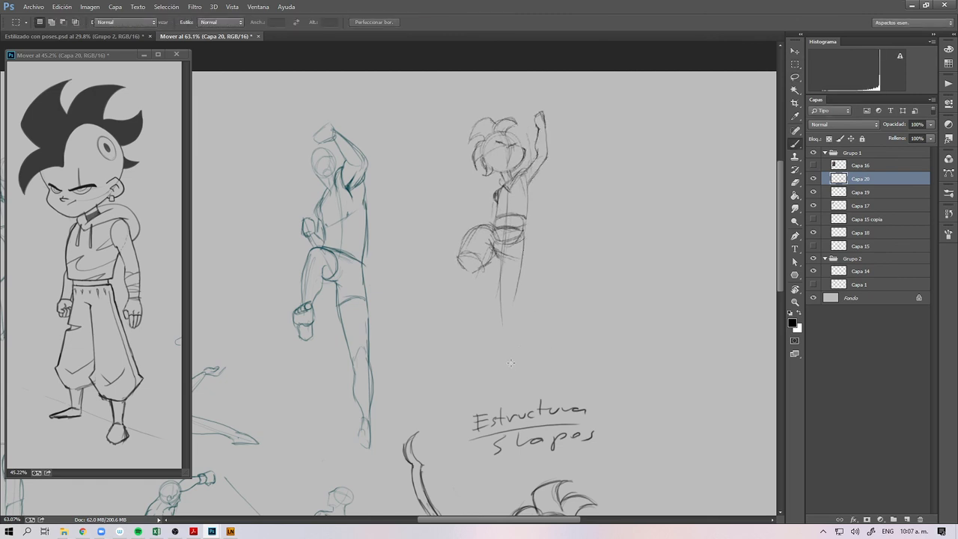
{"action": "left_click_drag", "start_coordinate": [521, 272], "coordinate": [514, 304]}
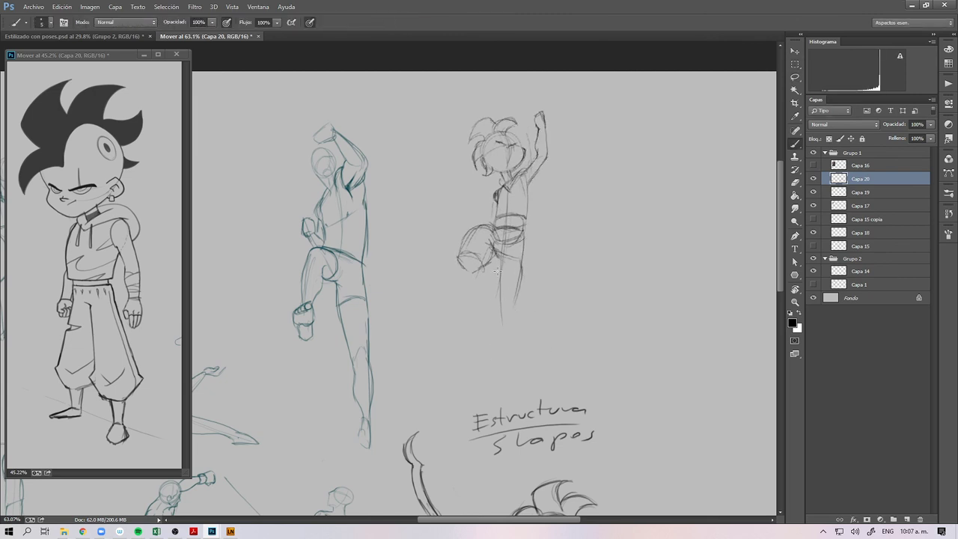
{"action": "left_click_drag", "start_coordinate": [521, 271], "coordinate": [516, 299]}
{"action": "mouse_move", "coordinate": [501, 259]}
{"action": "left_mouse_down"}
{"action": "mouse_move", "coordinate": [483, 312]}
{"action": "mouse_move", "coordinate": [499, 330]}
{"action": "mouse_move", "coordinate": [521, 278]}
{"action": "mouse_move", "coordinate": [502, 329]}
{"action": "left_mouse_up"}
Step: Draw the shin and foot of the raised leg and firm up its baggy trouser outline
{"action": "left_click_drag", "start_coordinate": [466, 255], "coordinate": [465, 272]}
{"action": "left_click_drag", "start_coordinate": [477, 235], "coordinate": [459, 279]}
{"action": "mouse_move", "coordinate": [477, 237]}
{"action": "left_mouse_down"}
{"action": "mouse_move", "coordinate": [503, 262]}
{"action": "mouse_move", "coordinate": [478, 274]}
{"action": "left_mouse_up"}
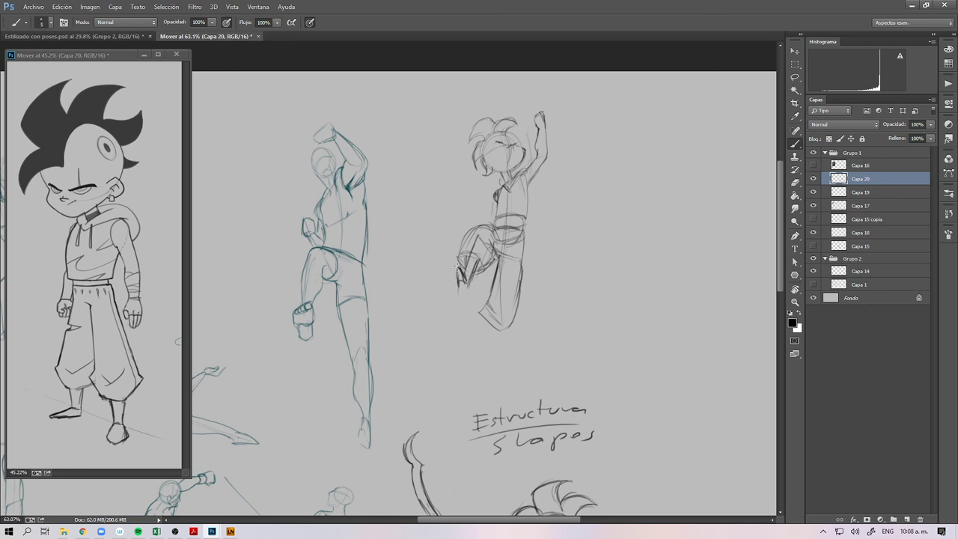
{"action": "left_click_drag", "start_coordinate": [463, 290], "coordinate": [477, 259]}
{"action": "mouse_move", "coordinate": [456, 243]}
{"action": "left_mouse_down"}
{"action": "mouse_move", "coordinate": [463, 267]}
{"action": "mouse_move", "coordinate": [473, 229]}
{"action": "mouse_move", "coordinate": [494, 226]}
{"action": "mouse_move", "coordinate": [500, 246]}
{"action": "mouse_move", "coordinate": [473, 274]}
{"action": "mouse_move", "coordinate": [496, 256]}
{"action": "left_mouse_up"}
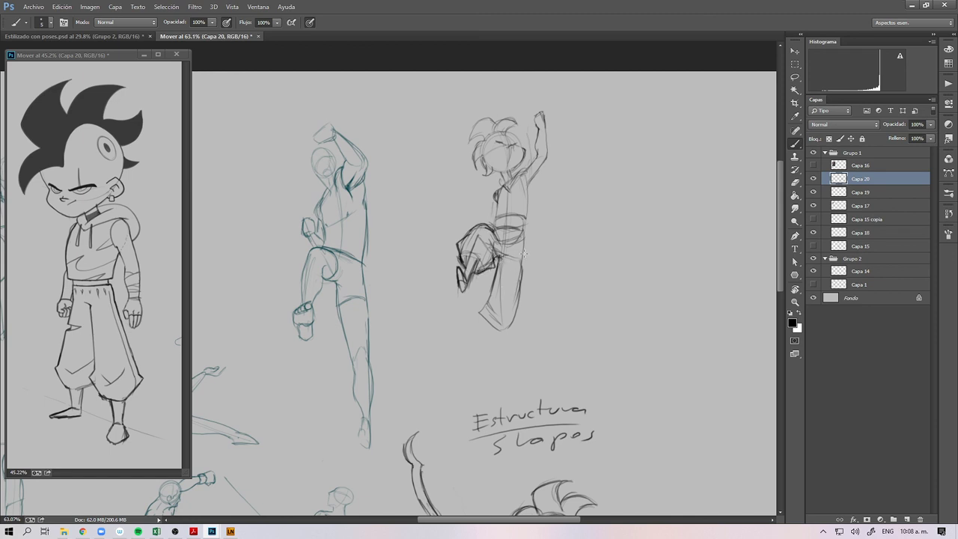
Step: Toggle the eraser's pressure-controlled opacity and erase the overlapping construction lines across the new figure's hips
{"action": "key", "text": "e"}
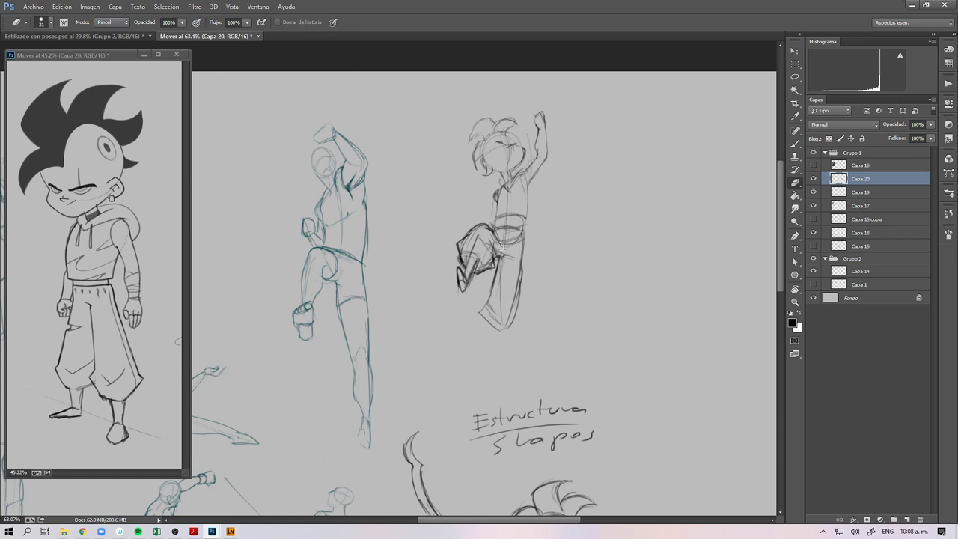
{"action": "right_click", "coordinate": [503, 237], "text": "alt"}
{"action": "left_click", "coordinate": [197, 23]}
{"action": "left_click_drag", "start_coordinate": [497, 241], "coordinate": [516, 234]}
{"action": "key", "text": "b"}
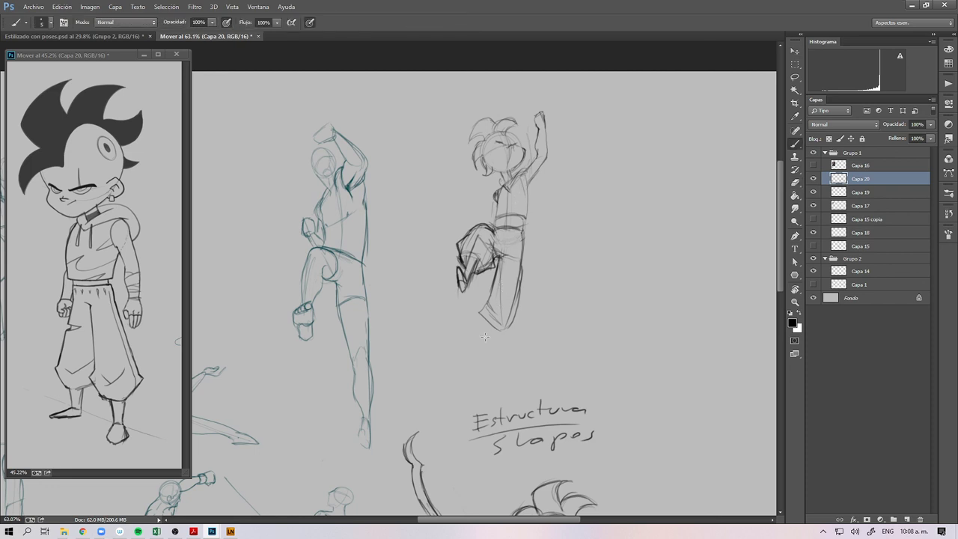
Step: Firm up the baggy cuff of the hanging trouser leg and draw the ankle and pointed foot below it
{"action": "mouse_move", "coordinate": [487, 290]}
{"action": "left_mouse_down"}
{"action": "mouse_move", "coordinate": [475, 303]}
{"action": "mouse_move", "coordinate": [490, 323]}
{"action": "mouse_move", "coordinate": [513, 323]}
{"action": "mouse_move", "coordinate": [514, 308]}
{"action": "left_mouse_up"}
{"action": "left_click_drag", "start_coordinate": [484, 322], "coordinate": [483, 334]}
{"action": "key", "text": "e"}
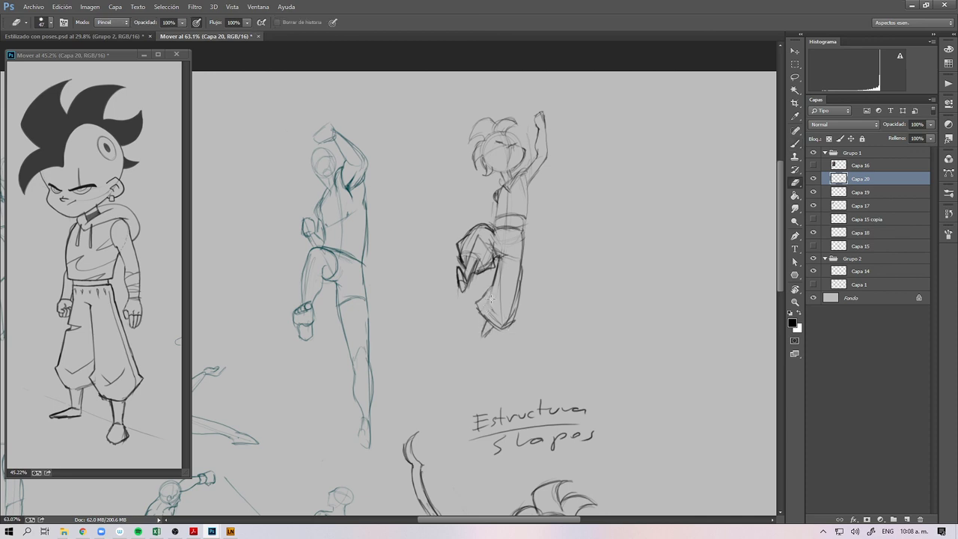
{"action": "key", "text": "b"}
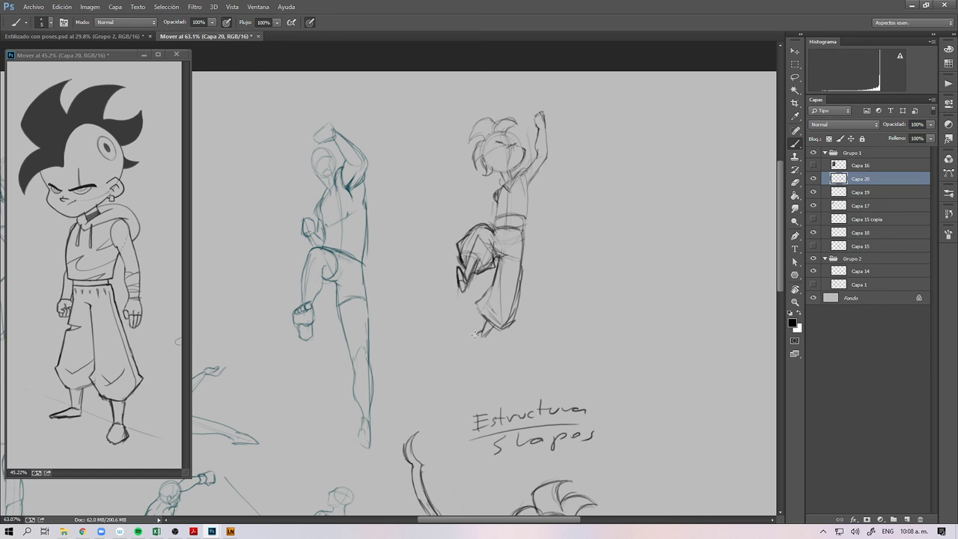
{"action": "mouse_move", "coordinate": [473, 337]}
{"action": "left_mouse_down"}
{"action": "mouse_move", "coordinate": [476, 361]}
{"action": "mouse_move", "coordinate": [484, 354]}
{"action": "left_mouse_up"}
Step: Sketch the lowered fist in front of the waist and darken the outlines of the torso and shirt
{"action": "mouse_move", "coordinate": [478, 210]}
{"action": "left_mouse_down"}
{"action": "mouse_move", "coordinate": [500, 235]}
{"action": "mouse_move", "coordinate": [527, 218]}
{"action": "mouse_move", "coordinate": [524, 178]}
{"action": "left_mouse_up"}
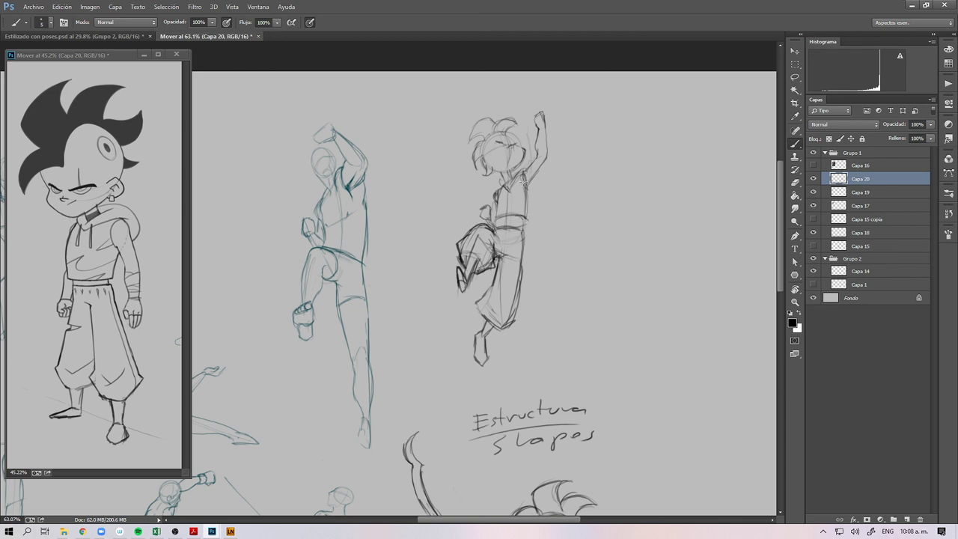
{"action": "mouse_move", "coordinate": [536, 184]}
{"action": "left_mouse_down"}
{"action": "mouse_move", "coordinate": [531, 214]}
{"action": "mouse_move", "coordinate": [532, 164]}
{"action": "mouse_move", "coordinate": [544, 166]}
{"action": "mouse_move", "coordinate": [531, 291]}
{"action": "mouse_move", "coordinate": [498, 333]}
{"action": "mouse_move", "coordinate": [476, 305]}
{"action": "mouse_move", "coordinate": [457, 300]}
{"action": "mouse_move", "coordinate": [472, 315]}
{"action": "left_mouse_up"}
{"action": "key", "text": "z"}
{"action": "key", "text": "space"}
{"action": "key", "text": "e"}
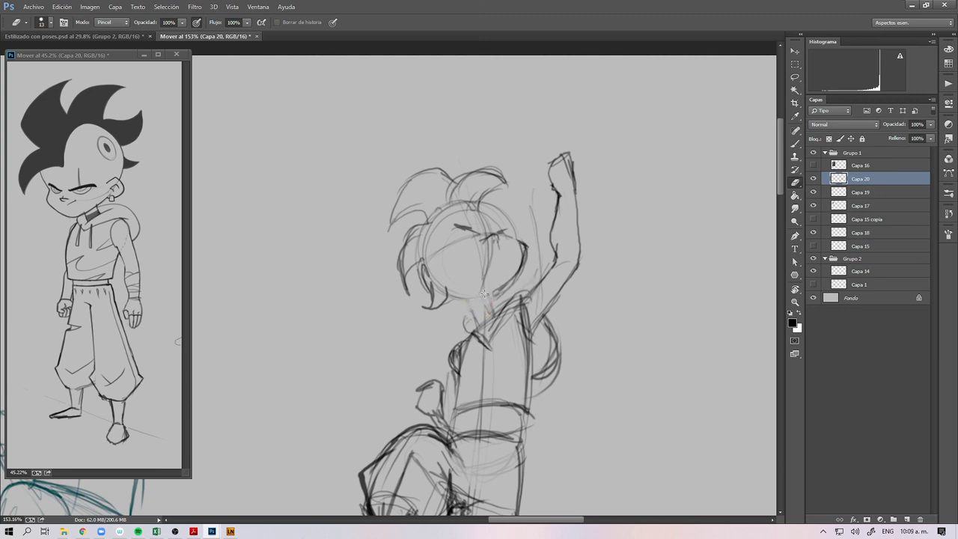
Step: Select the new figure's head, scale it up and reposition it over the neck
{"action": "key", "text": "l"}
{"action": "mouse_move", "coordinate": [513, 284]}
{"action": "left_mouse_down"}
{"action": "mouse_move", "coordinate": [495, 302]}
{"action": "mouse_move", "coordinate": [389, 181]}
{"action": "mouse_move", "coordinate": [528, 217]}
{"action": "mouse_move", "coordinate": [520, 255]}
{"action": "left_mouse_up"}
{"action": "key", "text": "ctrl+t"}
{"action": "left_click_drag", "start_coordinate": [356, 140], "coordinate": [322, 106]}
{"action": "left_click_drag", "start_coordinate": [489, 284], "coordinate": [519, 281]}
{"action": "left_click_drag", "start_coordinate": [335, 128], "coordinate": [333, 125]}
{"action": "key", "text": "Return"}
{"action": "key", "text": "ctrl+d"}
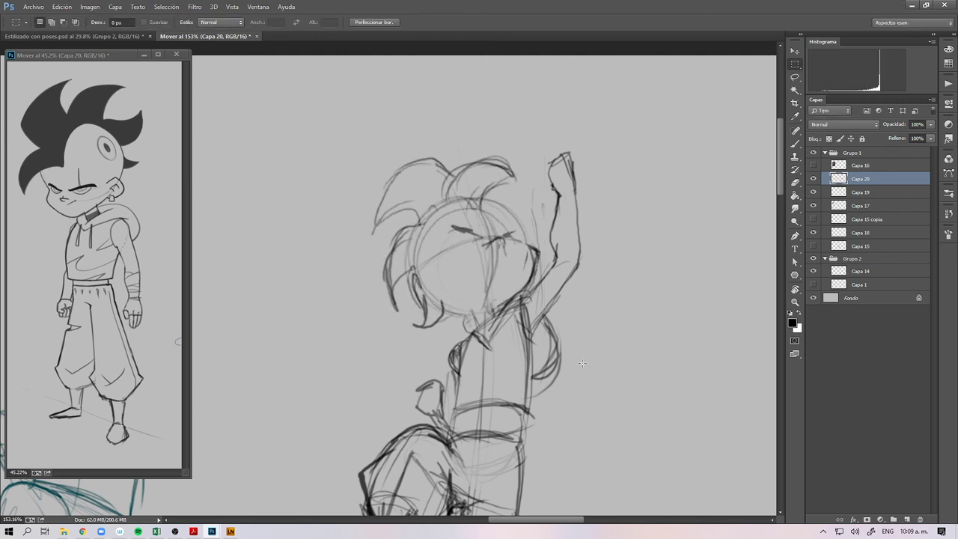
Step: Draw the frowning eyes, nose mark and ear, and darken the forehead, jaw and hairline of the enlarged head
{"action": "key", "text": "b"}
{"action": "mouse_move", "coordinate": [469, 232]}
{"action": "left_mouse_down"}
{"action": "mouse_move", "coordinate": [480, 240]}
{"action": "mouse_move", "coordinate": [449, 227]}
{"action": "mouse_move", "coordinate": [484, 240]}
{"action": "mouse_move", "coordinate": [471, 241]}
{"action": "left_mouse_up"}
{"action": "key", "text": "ctrl+z"}
{"action": "mouse_move", "coordinate": [466, 247]}
{"action": "left_mouse_down"}
{"action": "mouse_move", "coordinate": [512, 235]}
{"action": "mouse_move", "coordinate": [503, 251]}
{"action": "mouse_move", "coordinate": [512, 247]}
{"action": "mouse_move", "coordinate": [507, 241]}
{"action": "mouse_move", "coordinate": [469, 275]}
{"action": "mouse_move", "coordinate": [483, 277]}
{"action": "mouse_move", "coordinate": [497, 273]}
{"action": "mouse_move", "coordinate": [509, 246]}
{"action": "mouse_move", "coordinate": [525, 239]}
{"action": "mouse_move", "coordinate": [532, 251]}
{"action": "mouse_move", "coordinate": [531, 231]}
{"action": "mouse_move", "coordinate": [479, 265]}
{"action": "left_mouse_up"}
{"action": "key", "text": "ctrl+z"}
{"action": "left_click_drag", "start_coordinate": [509, 207], "coordinate": [530, 236]}
{"action": "left_click_drag", "start_coordinate": [473, 202], "coordinate": [525, 225]}
{"action": "mouse_move", "coordinate": [424, 258]}
{"action": "left_mouse_down"}
{"action": "mouse_move", "coordinate": [420, 288]}
{"action": "mouse_move", "coordinate": [418, 264]}
{"action": "mouse_move", "coordinate": [399, 282]}
{"action": "mouse_move", "coordinate": [419, 294]}
{"action": "mouse_move", "coordinate": [419, 273]}
{"action": "mouse_move", "coordinate": [488, 302]}
{"action": "left_mouse_up"}
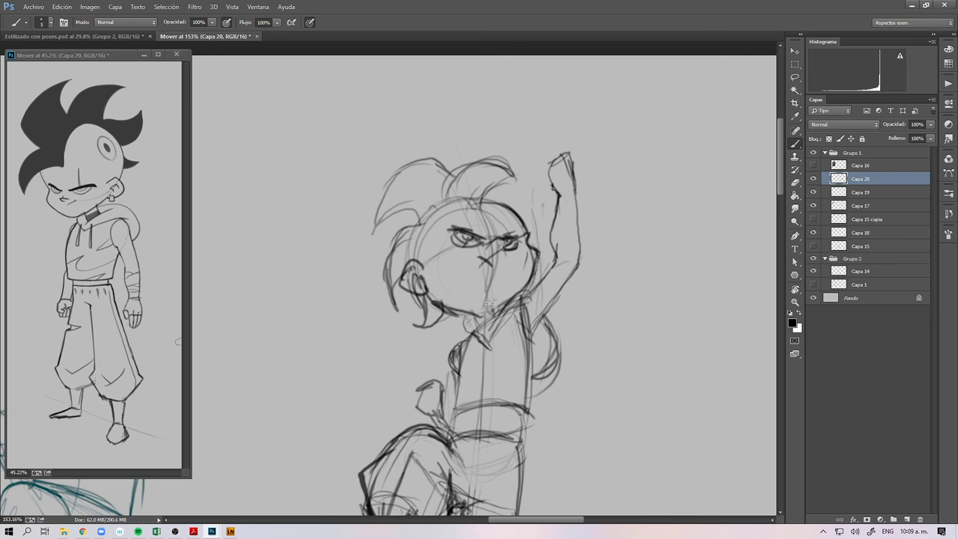
{"action": "mouse_move", "coordinate": [479, 211]}
{"action": "left_mouse_down"}
{"action": "mouse_move", "coordinate": [456, 205]}
{"action": "mouse_move", "coordinate": [462, 213]}
{"action": "mouse_move", "coordinate": [411, 259]}
{"action": "left_mouse_up"}
{"action": "left_click_drag", "start_coordinate": [428, 217], "coordinate": [407, 266]}
Step: Erase the straight raised arm of the jumping figure down to a faint trace
{"action": "key", "text": "z"}
{"action": "mouse_move", "coordinate": [509, 280]}
{"action": "left_mouse_down"}
{"action": "mouse_move", "coordinate": [493, 315]}
{"action": "mouse_move", "coordinate": [466, 256]}
{"action": "mouse_move", "coordinate": [500, 266]}
{"action": "left_mouse_up"}
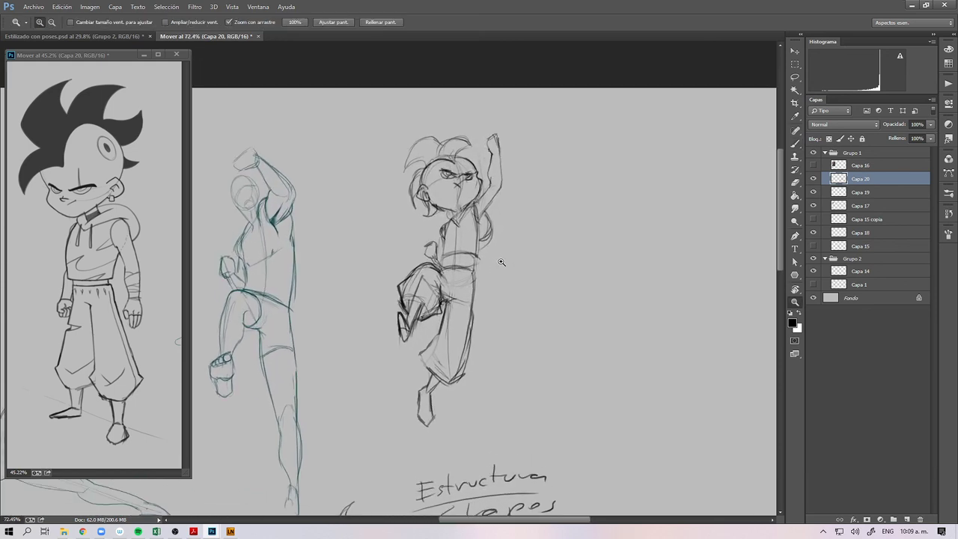
{"action": "key", "text": "e"}
{"action": "mouse_move", "coordinate": [487, 191]}
{"action": "left_mouse_down"}
{"action": "mouse_move", "coordinate": [493, 137]}
{"action": "mouse_move", "coordinate": [496, 183]}
{"action": "left_mouse_up"}
{"action": "right_click", "coordinate": [496, 168], "text": "alt"}
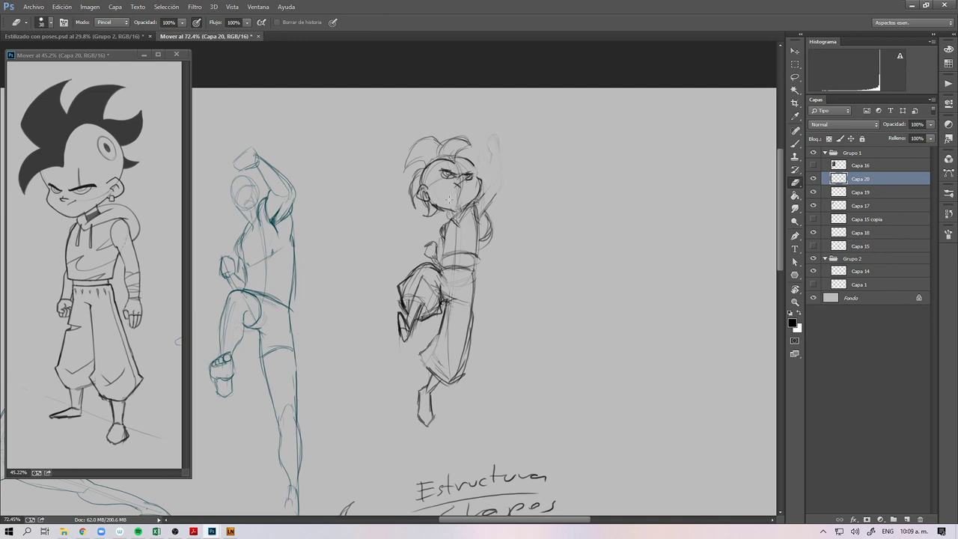
Step: Draw a downturned mouth and redraw the raised arm bent, with its fist beside the head
{"action": "key", "text": "b"}
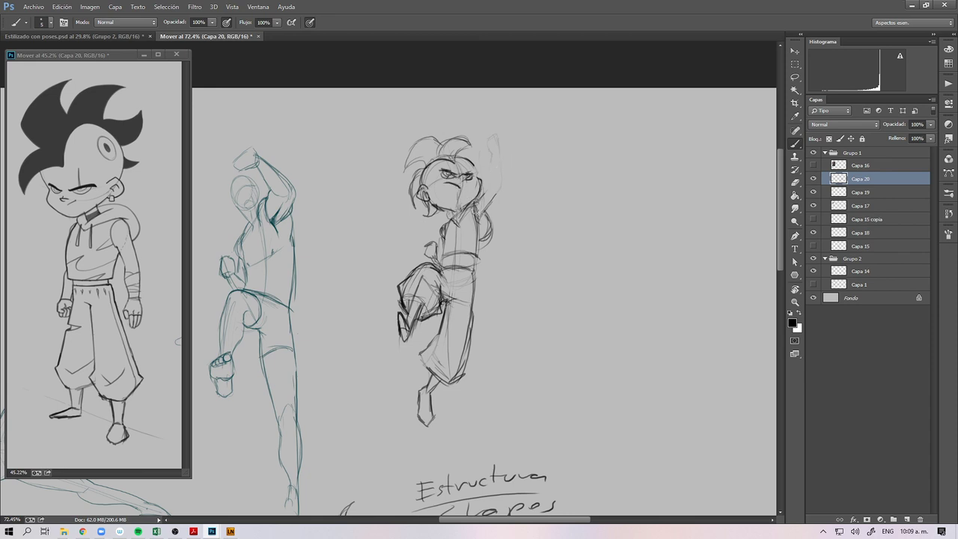
{"action": "mouse_move", "coordinate": [479, 202]}
{"action": "left_mouse_down"}
{"action": "mouse_move", "coordinate": [495, 138]}
{"action": "mouse_move", "coordinate": [497, 187]}
{"action": "left_mouse_up"}
{"action": "key", "text": "ctrl+z"}
{"action": "key", "text": "ctrl+z"}
{"action": "left_click_drag", "start_coordinate": [497, 166], "coordinate": [502, 188]}
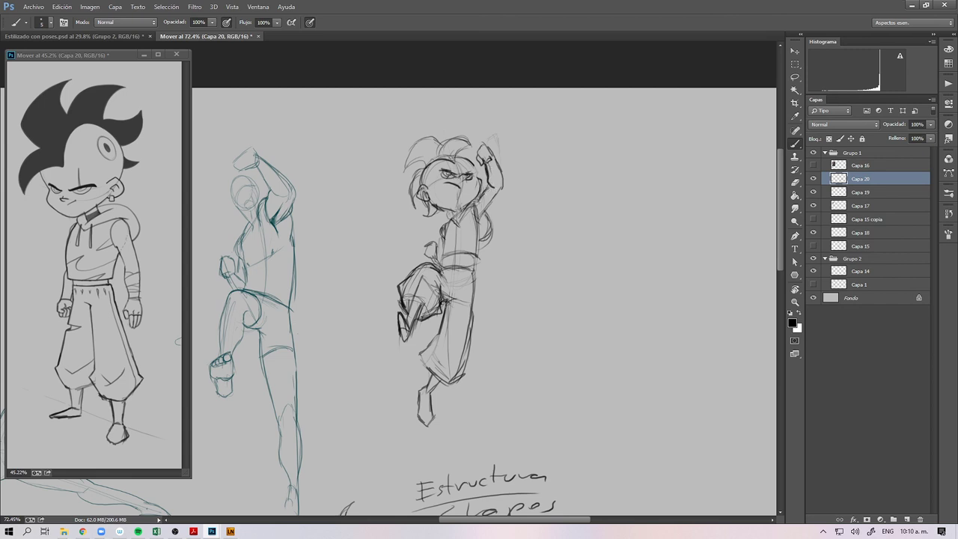
Step: Darken the outlines of the torso, the waistband and the hanging trouser leg
{"action": "left_click_drag", "start_coordinate": [475, 202], "coordinate": [471, 219]}
{"action": "left_click_drag", "start_coordinate": [472, 257], "coordinate": [468, 274]}
{"action": "mouse_move", "coordinate": [443, 324]}
{"action": "left_mouse_down"}
{"action": "mouse_move", "coordinate": [426, 348]}
{"action": "mouse_move", "coordinate": [430, 377]}
{"action": "mouse_move", "coordinate": [469, 364]}
{"action": "left_mouse_up"}
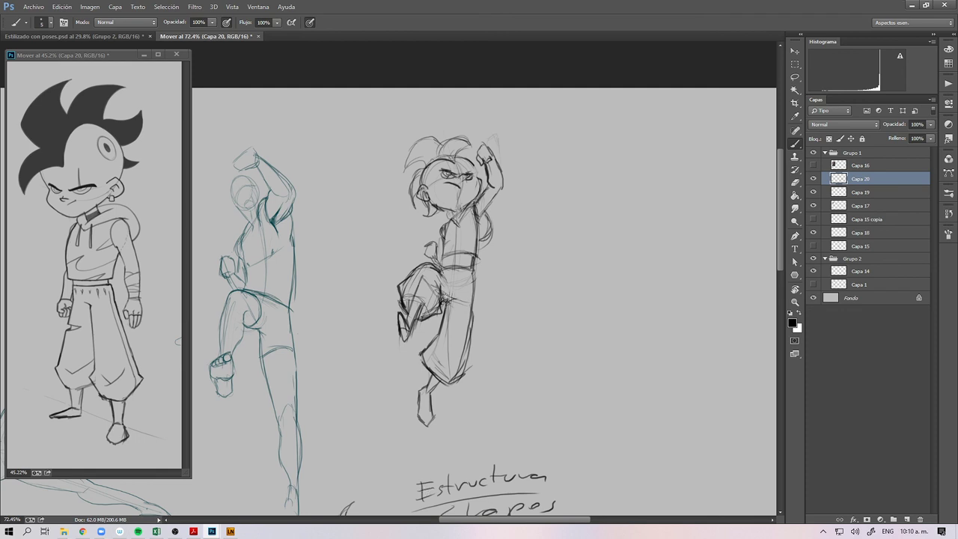
Step: Darken the front hair tuft and the upper part of the bent raised arm
{"action": "key", "text": "z"}
{"action": "mouse_move", "coordinate": [496, 317]}
{"action": "left_mouse_down"}
{"action": "mouse_move", "coordinate": [475, 326]}
{"action": "mouse_move", "coordinate": [491, 319]}
{"action": "mouse_move", "coordinate": [496, 354]}
{"action": "mouse_move", "coordinate": [496, 324]}
{"action": "left_mouse_up"}
{"action": "key", "text": "b"}
{"action": "mouse_move", "coordinate": [427, 212]}
{"action": "left_mouse_down"}
{"action": "mouse_move", "coordinate": [441, 190]}
{"action": "mouse_move", "coordinate": [456, 188]}
{"action": "mouse_move", "coordinate": [469, 197]}
{"action": "mouse_move", "coordinate": [433, 195]}
{"action": "mouse_move", "coordinate": [457, 188]}
{"action": "mouse_move", "coordinate": [452, 208]}
{"action": "left_mouse_up"}
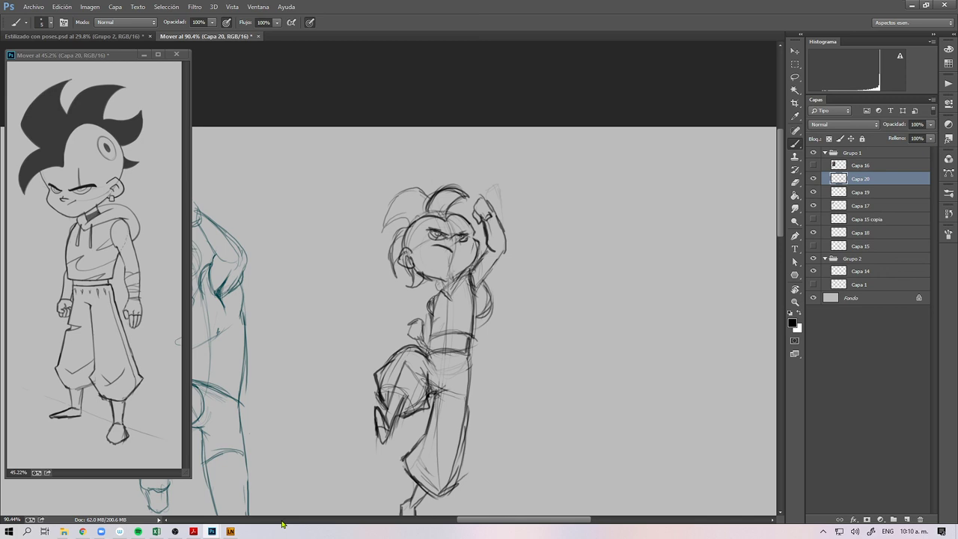
{"action": "left_click_drag", "start_coordinate": [486, 267], "coordinate": [504, 246]}
Step: Select the jumping figure, scale it down slightly and clear the selection
{"action": "key", "text": "z"}
{"action": "left_click_drag", "start_coordinate": [496, 287], "coordinate": [453, 288]}
{"action": "left_click_drag", "start_coordinate": [523, 263], "coordinate": [460, 267]}
{"action": "left_click_drag", "start_coordinate": [537, 352], "coordinate": [561, 343]}
{"action": "mouse_move", "coordinate": [525, 154]}
{"action": "left_mouse_down"}
{"action": "mouse_move", "coordinate": [565, 134]}
{"action": "mouse_move", "coordinate": [556, 294]}
{"action": "mouse_move", "coordinate": [547, 305]}
{"action": "left_mouse_up"}
{"action": "key", "text": "l"}
{"action": "mouse_move", "coordinate": [578, 212]}
{"action": "left_mouse_down"}
{"action": "mouse_move", "coordinate": [574, 134]}
{"action": "mouse_move", "coordinate": [490, 410]}
{"action": "mouse_move", "coordinate": [577, 283]}
{"action": "left_mouse_up"}
{"action": "key", "text": "ctrl+t"}
{"action": "left_click_drag", "start_coordinate": [587, 122], "coordinate": [578, 153]}
{"action": "key", "text": "Return"}
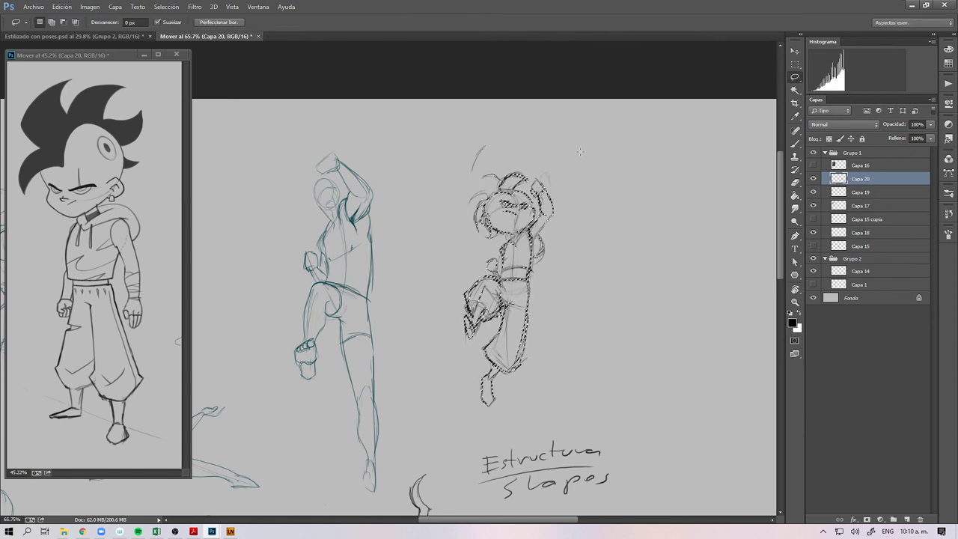
{"action": "left_click", "coordinate": [530, 226]}
{"action": "left_click", "coordinate": [495, 199]}
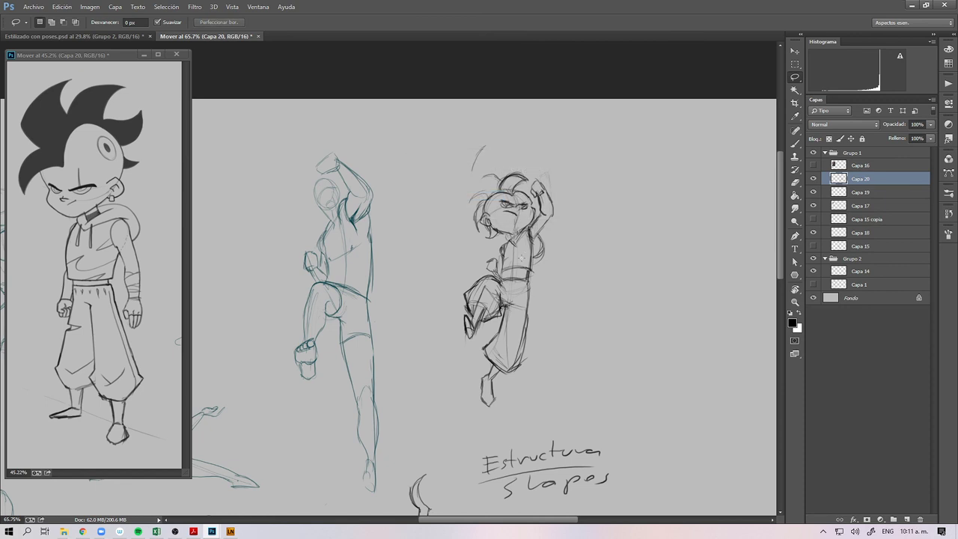
Step: Select the head with its hair, scale it to about 119%, reposition it on the neck and deselect it
{"action": "mouse_move", "coordinate": [535, 223]}
{"action": "left_mouse_down"}
{"action": "mouse_move", "coordinate": [527, 178]}
{"action": "mouse_move", "coordinate": [465, 187]}
{"action": "mouse_move", "coordinate": [473, 235]}
{"action": "left_mouse_up"}
{"action": "key", "text": "ctrl+t"}
{"action": "left_click_drag", "start_coordinate": [461, 161], "coordinate": [447, 146]}
{"action": "left_click_drag", "start_coordinate": [522, 196], "coordinate": [525, 198]}
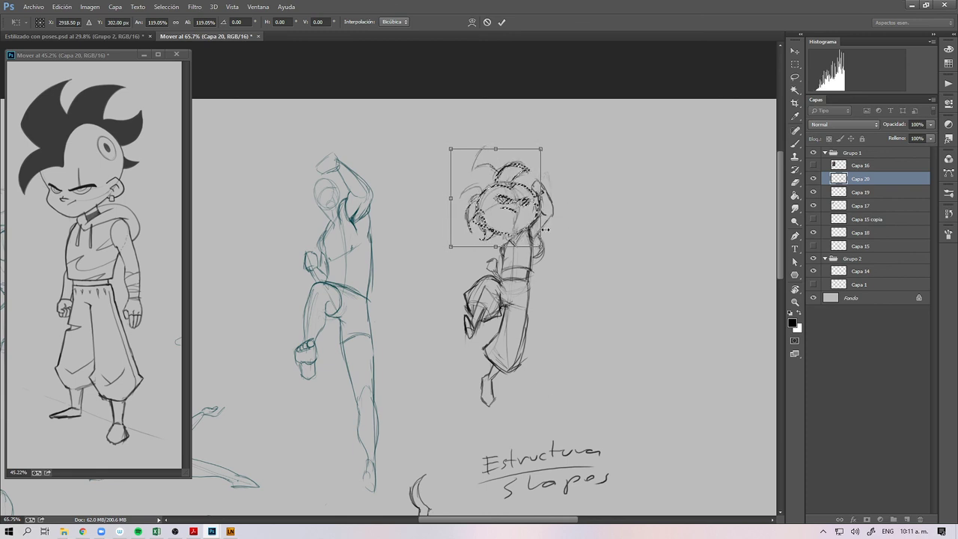
{"action": "key", "text": "Return"}
{"action": "key", "text": "m"}
{"action": "left_click", "coordinate": [534, 299]}
Step: Erase the overlapping lines where the enlarged chin meets the neck
{"action": "key", "text": "z"}
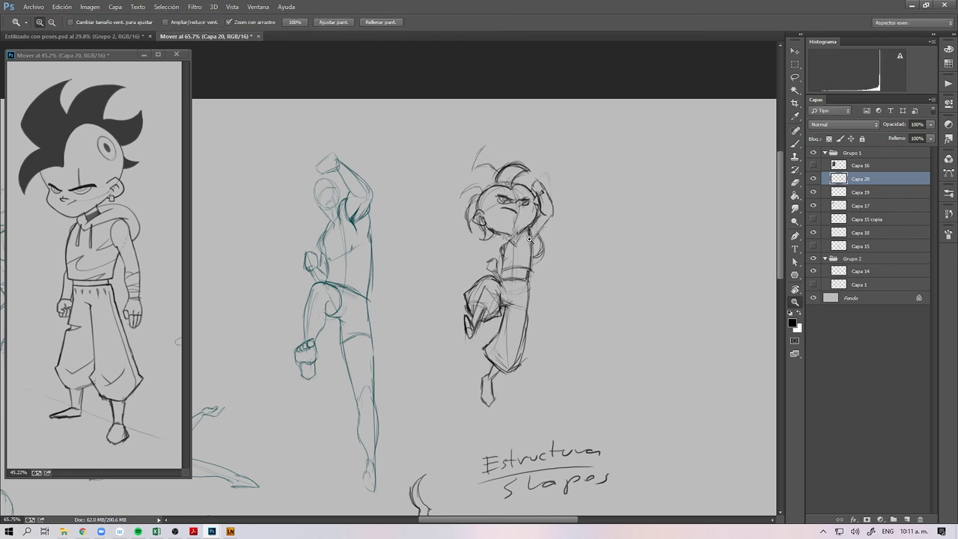
{"action": "left_click_drag", "start_coordinate": [529, 240], "coordinate": [558, 239]}
{"action": "key", "text": "e"}
{"action": "left_click_drag", "start_coordinate": [497, 233], "coordinate": [490, 233]}
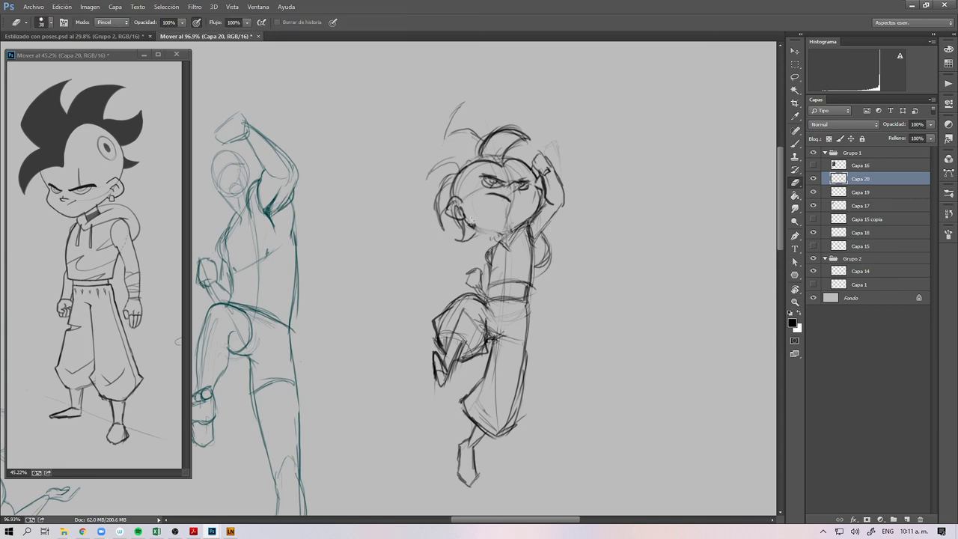
Step: Redraw the curved hair spikes along the top and back of the head
{"action": "key", "text": "b"}
{"action": "mouse_move", "coordinate": [487, 142]}
{"action": "left_mouse_down"}
{"action": "mouse_move", "coordinate": [441, 138]}
{"action": "mouse_move", "coordinate": [425, 174]}
{"action": "mouse_move", "coordinate": [459, 166]}
{"action": "mouse_move", "coordinate": [434, 190]}
{"action": "mouse_move", "coordinate": [441, 221]}
{"action": "mouse_move", "coordinate": [441, 182]}
{"action": "mouse_move", "coordinate": [439, 195]}
{"action": "left_mouse_up"}
{"action": "key", "text": "e"}
{"action": "key", "text": "b"}
{"action": "mouse_move", "coordinate": [461, 164]}
{"action": "left_mouse_down"}
{"action": "mouse_move", "coordinate": [427, 193]}
{"action": "mouse_move", "coordinate": [428, 225]}
{"action": "left_mouse_up"}
{"action": "mouse_move", "coordinate": [452, 190]}
{"action": "left_mouse_down"}
{"action": "mouse_move", "coordinate": [430, 221]}
{"action": "mouse_move", "coordinate": [430, 209]}
{"action": "mouse_move", "coordinate": [437, 198]}
{"action": "mouse_move", "coordinate": [447, 204]}
{"action": "mouse_move", "coordinate": [443, 217]}
{"action": "left_mouse_up"}
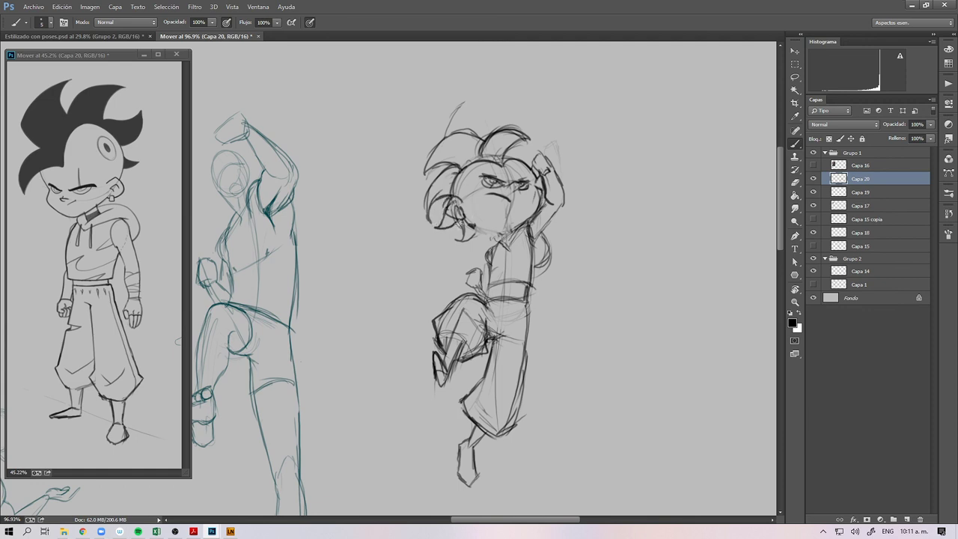
Step: Erase the loose hair lock below the ear, then redraw the jawline and darken the eyebrows and eyes
{"action": "key", "text": "e"}
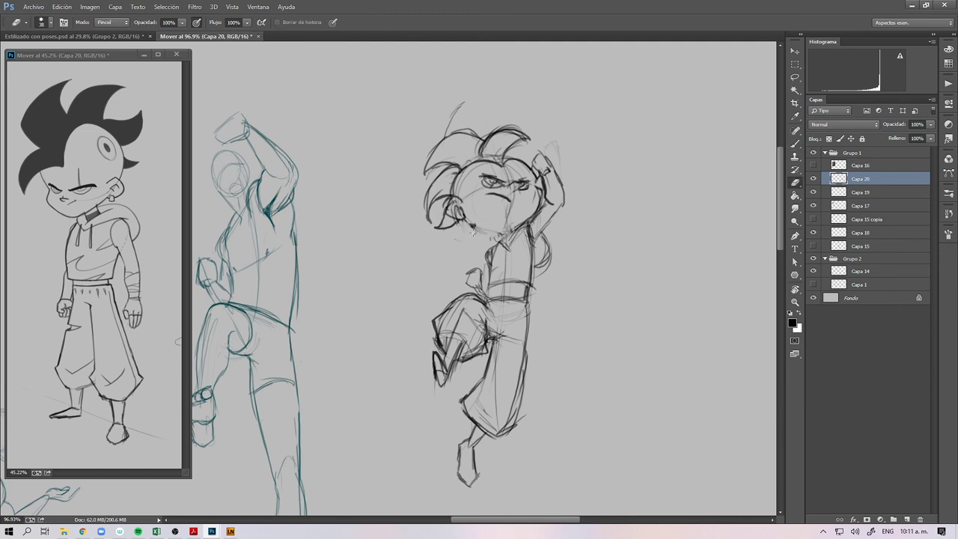
{"action": "key", "text": "b"}
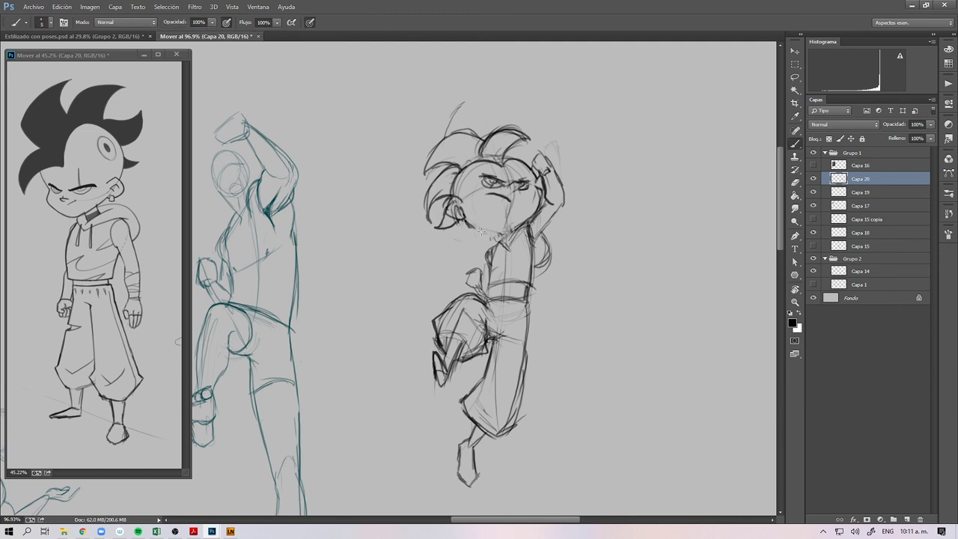
{"action": "left_click_drag", "start_coordinate": [476, 219], "coordinate": [503, 218]}
{"action": "left_click_drag", "start_coordinate": [481, 174], "coordinate": [503, 182]}
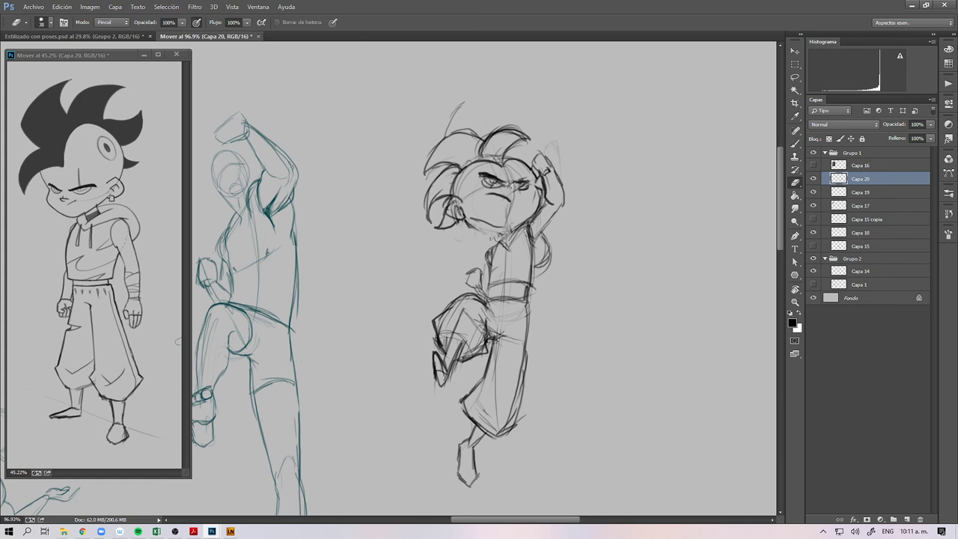
{"action": "left_click_drag", "start_coordinate": [515, 188], "coordinate": [524, 180]}
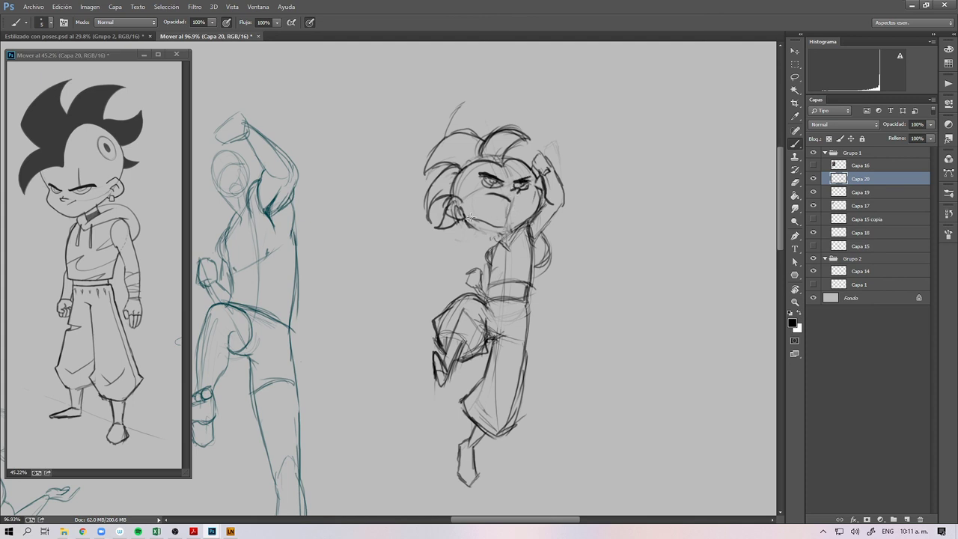
Step: Clean and darken the jaw and neck lines, and replace the wide mouth with a smaller frown
{"action": "key", "text": "e"}
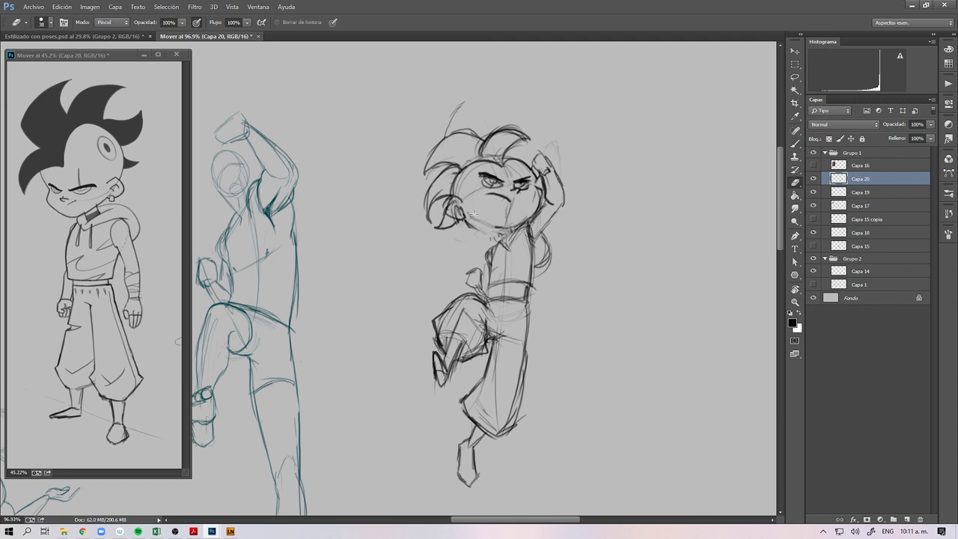
{"action": "key", "text": "b"}
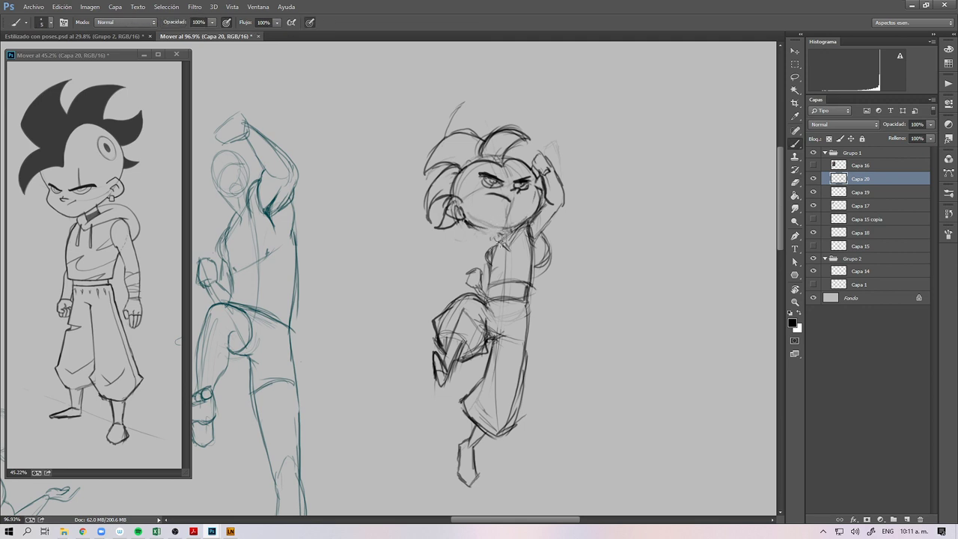
{"action": "mouse_move", "coordinate": [468, 224]}
{"action": "left_mouse_down"}
{"action": "mouse_move", "coordinate": [522, 223]}
{"action": "mouse_move", "coordinate": [513, 229]}
{"action": "left_mouse_up"}
{"action": "key", "text": "e"}
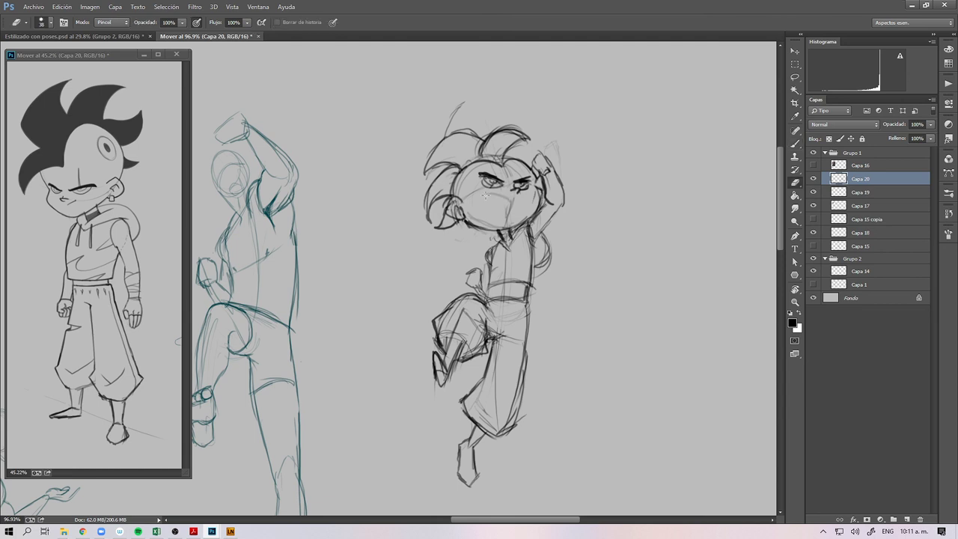
{"action": "key", "text": "b"}
{"action": "left_click_drag", "start_coordinate": [509, 198], "coordinate": [500, 197]}
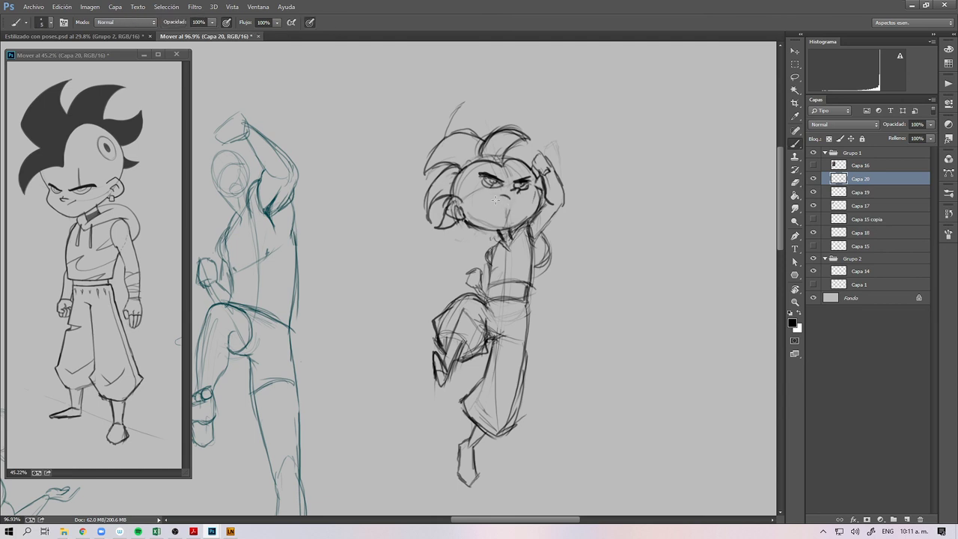
Step: Rework the back hair locks briefly, then erase them with a resized eraser
{"action": "key", "text": "e"}
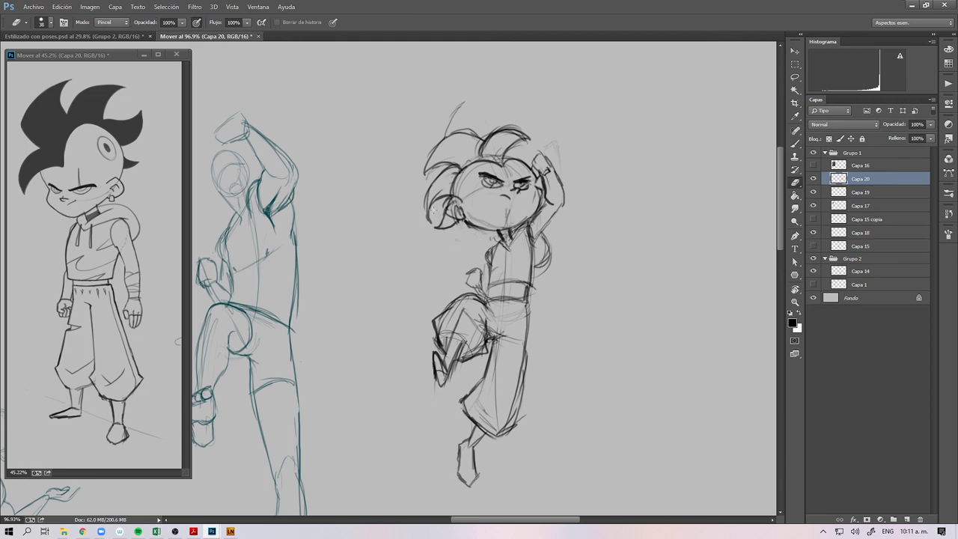
{"action": "key", "text": "b"}
{"action": "mouse_move", "coordinate": [429, 189]}
{"action": "left_mouse_down"}
{"action": "mouse_move", "coordinate": [428, 218]}
{"action": "mouse_move", "coordinate": [435, 183]}
{"action": "mouse_move", "coordinate": [445, 193]}
{"action": "mouse_move", "coordinate": [427, 182]}
{"action": "mouse_move", "coordinate": [427, 225]}
{"action": "mouse_move", "coordinate": [429, 183]}
{"action": "left_mouse_up"}
{"action": "key", "text": "e"}
{"action": "right_click", "coordinate": [434, 190], "text": "alt"}
{"action": "mouse_move", "coordinate": [442, 225]}
{"action": "left_mouse_down"}
{"action": "mouse_move", "coordinate": [438, 139]}
{"action": "mouse_move", "coordinate": [457, 146]}
{"action": "mouse_move", "coordinate": [434, 166]}
{"action": "left_mouse_up"}
Step: Sketch a curved guide around the head, draw new hair spikes inside it and redraw the ear
{"action": "key", "text": "b"}
{"action": "mouse_move", "coordinate": [524, 140]}
{"action": "left_mouse_down"}
{"action": "mouse_move", "coordinate": [461, 127]}
{"action": "mouse_move", "coordinate": [442, 163]}
{"action": "left_mouse_up"}
{"action": "left_click_drag", "start_coordinate": [446, 204], "coordinate": [437, 156]}
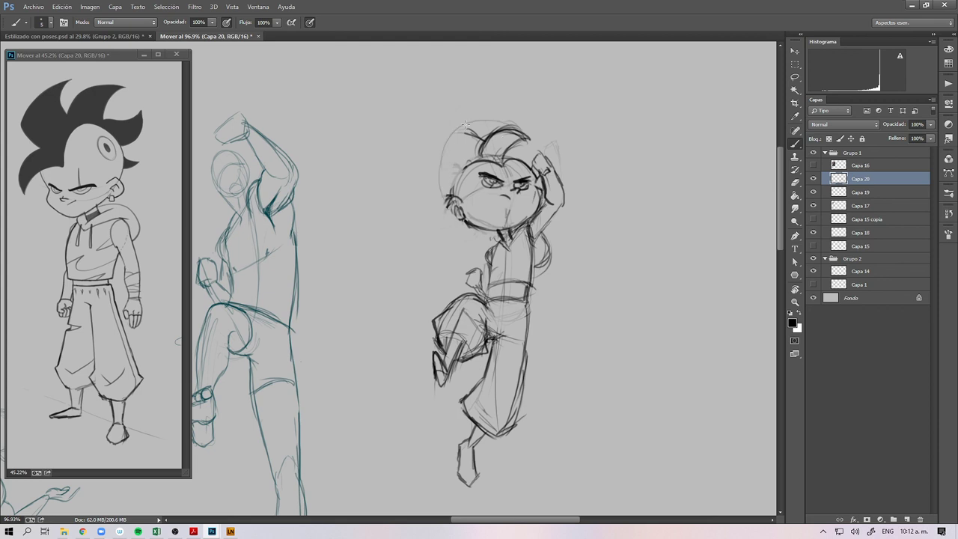
{"action": "mouse_move", "coordinate": [453, 220]}
{"action": "left_mouse_down"}
{"action": "mouse_move", "coordinate": [460, 131]}
{"action": "mouse_move", "coordinate": [451, 140]}
{"action": "mouse_move", "coordinate": [464, 229]}
{"action": "mouse_move", "coordinate": [489, 226]}
{"action": "mouse_move", "coordinate": [427, 166]}
{"action": "left_mouse_up"}
{"action": "mouse_move", "coordinate": [485, 156]}
{"action": "left_mouse_down"}
{"action": "mouse_move", "coordinate": [474, 130]}
{"action": "mouse_move", "coordinate": [442, 136]}
{"action": "mouse_move", "coordinate": [431, 164]}
{"action": "mouse_move", "coordinate": [439, 155]}
{"action": "mouse_move", "coordinate": [452, 174]}
{"action": "mouse_move", "coordinate": [435, 164]}
{"action": "mouse_move", "coordinate": [444, 177]}
{"action": "mouse_move", "coordinate": [437, 212]}
{"action": "mouse_move", "coordinate": [462, 172]}
{"action": "left_mouse_up"}
{"action": "left_click_drag", "start_coordinate": [448, 203], "coordinate": [468, 222]}
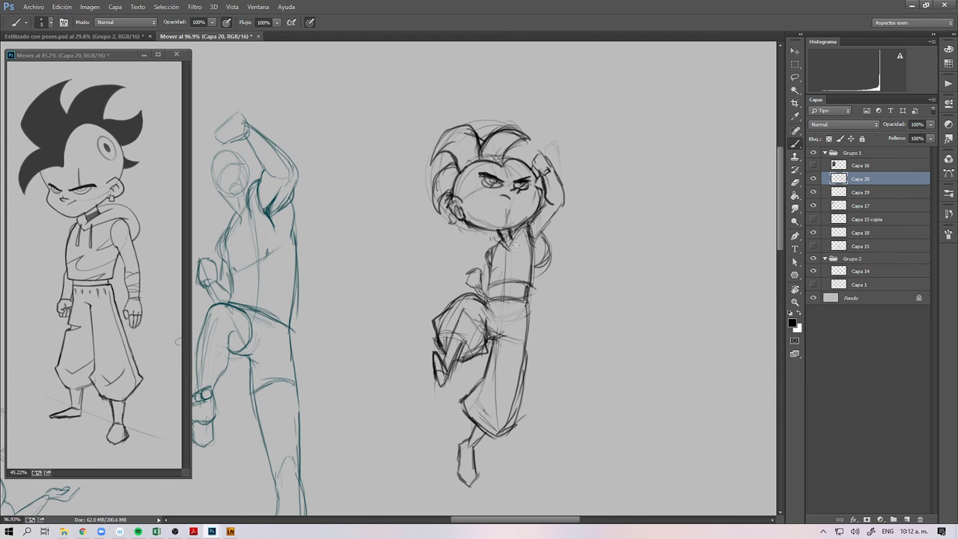
Step: Darken the collar, the hood behind the shoulder, the raised fist, the shirt hem and the torso sides
{"action": "mouse_move", "coordinate": [521, 223]}
{"action": "left_mouse_down"}
{"action": "mouse_move", "coordinate": [509, 245]}
{"action": "mouse_move", "coordinate": [539, 268]}
{"action": "mouse_move", "coordinate": [560, 233]}
{"action": "mouse_move", "coordinate": [559, 268]}
{"action": "mouse_move", "coordinate": [534, 241]}
{"action": "left_mouse_up"}
{"action": "left_click_drag", "start_coordinate": [546, 204], "coordinate": [542, 216]}
{"action": "mouse_move", "coordinate": [543, 152]}
{"action": "left_mouse_down"}
{"action": "mouse_move", "coordinate": [554, 166]}
{"action": "mouse_move", "coordinate": [532, 168]}
{"action": "mouse_move", "coordinate": [540, 177]}
{"action": "mouse_move", "coordinate": [555, 166]}
{"action": "mouse_move", "coordinate": [543, 154]}
{"action": "mouse_move", "coordinate": [550, 174]}
{"action": "left_mouse_up"}
{"action": "left_click_drag", "start_coordinate": [486, 282], "coordinate": [528, 286]}
{"action": "left_click_drag", "start_coordinate": [491, 259], "coordinate": [488, 302]}
{"action": "mouse_move", "coordinate": [532, 275]}
{"action": "left_mouse_down"}
{"action": "mouse_move", "coordinate": [534, 224]}
{"action": "mouse_move", "coordinate": [518, 236]}
{"action": "mouse_move", "coordinate": [531, 239]}
{"action": "mouse_move", "coordinate": [522, 226]}
{"action": "left_mouse_up"}
{"action": "key", "text": "e"}
{"action": "key", "text": "ctrl+z"}
{"action": "key", "text": "b"}
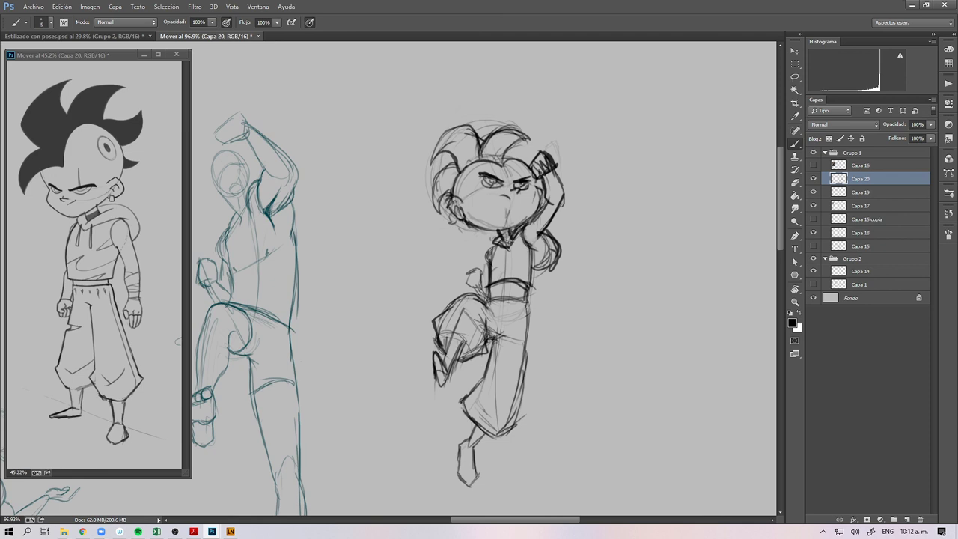
Step: Erase stray lines along the chin and try a new stroke for the cheek and jaw
{"action": "key", "text": "e"}
{"action": "mouse_move", "coordinate": [519, 224]}
{"action": "left_mouse_down"}
{"action": "mouse_move", "coordinate": [474, 231]}
{"action": "mouse_move", "coordinate": [486, 225]}
{"action": "left_mouse_up"}
{"action": "key", "text": "b"}
{"action": "mouse_move", "coordinate": [539, 196]}
{"action": "left_mouse_down"}
{"action": "mouse_move", "coordinate": [505, 243]}
{"action": "mouse_move", "coordinate": [507, 234]}
{"action": "mouse_move", "coordinate": [485, 229]}
{"action": "mouse_move", "coordinate": [498, 228]}
{"action": "left_mouse_up"}
{"action": "key", "text": "ctrl+z"}
Step: Erase the bent raised arm and its fist along with the face contour beside it
{"action": "key", "text": "z"}
{"action": "mouse_move", "coordinate": [544, 295]}
{"action": "left_mouse_down"}
{"action": "mouse_move", "coordinate": [522, 320]}
{"action": "mouse_move", "coordinate": [546, 320]}
{"action": "left_mouse_up"}
{"action": "key", "text": "e"}
{"action": "mouse_move", "coordinate": [546, 191]}
{"action": "left_mouse_down"}
{"action": "mouse_move", "coordinate": [539, 213]}
{"action": "mouse_move", "coordinate": [550, 206]}
{"action": "mouse_move", "coordinate": [555, 214]}
{"action": "mouse_move", "coordinate": [543, 192]}
{"action": "mouse_move", "coordinate": [555, 224]}
{"action": "mouse_move", "coordinate": [543, 233]}
{"action": "mouse_move", "coordinate": [587, 230]}
{"action": "mouse_move", "coordinate": [520, 196]}
{"action": "mouse_move", "coordinate": [539, 177]}
{"action": "mouse_move", "coordinate": [523, 190]}
{"action": "left_mouse_up"}
{"action": "key", "text": "z"}
{"action": "key", "text": "e"}
{"action": "key", "text": "b"}
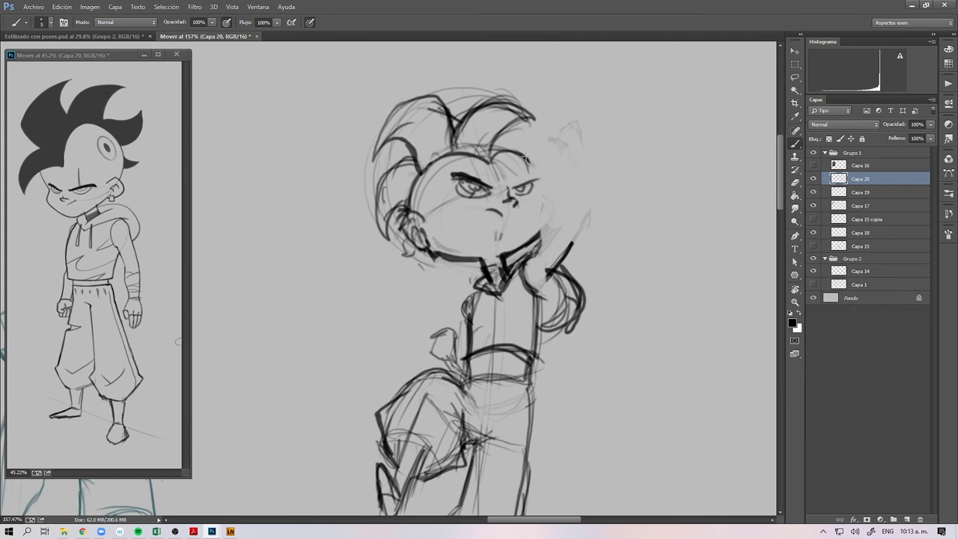
Step: Redraw the forehead, cheek and skull contours and reshape the front hair tufts, erasing the overlapping lines
{"action": "mouse_move", "coordinate": [501, 140]}
{"action": "left_mouse_down"}
{"action": "mouse_move", "coordinate": [537, 175]}
{"action": "mouse_move", "coordinate": [523, 142]}
{"action": "mouse_move", "coordinate": [546, 207]}
{"action": "mouse_move", "coordinate": [514, 249]}
{"action": "mouse_move", "coordinate": [543, 205]}
{"action": "mouse_move", "coordinate": [512, 235]}
{"action": "left_mouse_up"}
{"action": "key", "text": "e"}
{"action": "mouse_move", "coordinate": [535, 133]}
{"action": "left_mouse_down"}
{"action": "mouse_move", "coordinate": [512, 98]}
{"action": "mouse_move", "coordinate": [467, 122]}
{"action": "mouse_move", "coordinate": [492, 92]}
{"action": "mouse_move", "coordinate": [508, 91]}
{"action": "mouse_move", "coordinate": [462, 153]}
{"action": "mouse_move", "coordinate": [475, 102]}
{"action": "mouse_move", "coordinate": [490, 94]}
{"action": "mouse_move", "coordinate": [459, 119]}
{"action": "mouse_move", "coordinate": [509, 101]}
{"action": "mouse_move", "coordinate": [519, 136]}
{"action": "mouse_move", "coordinate": [487, 160]}
{"action": "mouse_move", "coordinate": [520, 123]}
{"action": "mouse_move", "coordinate": [496, 93]}
{"action": "mouse_move", "coordinate": [523, 111]}
{"action": "mouse_move", "coordinate": [500, 116]}
{"action": "mouse_move", "coordinate": [524, 120]}
{"action": "mouse_move", "coordinate": [508, 96]}
{"action": "mouse_move", "coordinate": [538, 174]}
{"action": "mouse_move", "coordinate": [513, 131]}
{"action": "left_mouse_up"}
{"action": "key", "text": "b"}
{"action": "key", "text": "e"}
{"action": "mouse_move", "coordinate": [429, 222]}
{"action": "left_mouse_down"}
{"action": "mouse_move", "coordinate": [414, 190]}
{"action": "mouse_move", "coordinate": [439, 182]}
{"action": "mouse_move", "coordinate": [447, 163]}
{"action": "mouse_move", "coordinate": [417, 189]}
{"action": "left_mouse_up"}
{"action": "key", "text": "b"}
{"action": "mouse_move", "coordinate": [478, 153]}
{"action": "left_mouse_down"}
{"action": "mouse_move", "coordinate": [464, 154]}
{"action": "mouse_move", "coordinate": [408, 218]}
{"action": "mouse_move", "coordinate": [438, 150]}
{"action": "mouse_move", "coordinate": [401, 206]}
{"action": "left_mouse_up"}
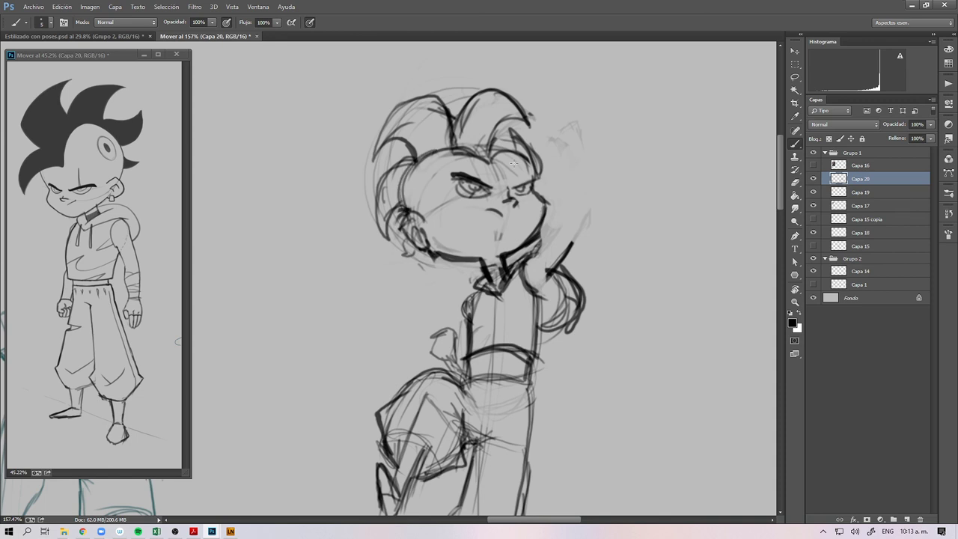
Step: Enlarge the eraser to about 52 px and erase the hood shape behind the shoulder
{"action": "key", "text": "e"}
{"action": "right_click", "coordinate": [557, 294], "text": "alt"}
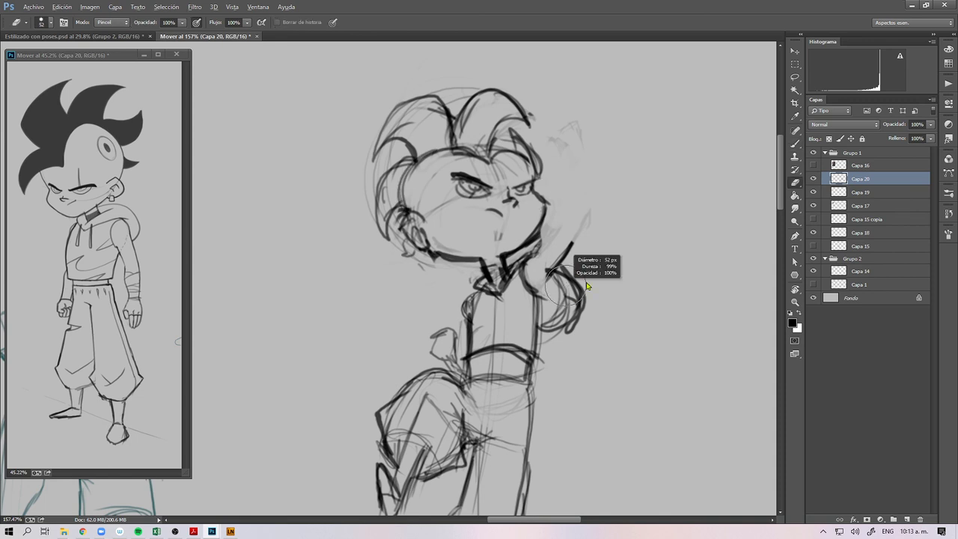
{"action": "left_click_drag", "start_coordinate": [569, 276], "coordinate": [558, 326]}
{"action": "mouse_move", "coordinate": [570, 246]}
{"action": "left_mouse_down"}
{"action": "mouse_move", "coordinate": [553, 328]}
{"action": "mouse_move", "coordinate": [552, 264]}
{"action": "mouse_move", "coordinate": [567, 236]}
{"action": "left_mouse_up"}
Step: Draw the raised arm stretched upward from the shoulder, ending in a clenched fist above head height
{"action": "key", "text": "b"}
{"action": "mouse_move", "coordinate": [539, 288]}
{"action": "left_mouse_down"}
{"action": "mouse_move", "coordinate": [590, 246]}
{"action": "mouse_move", "coordinate": [596, 191]}
{"action": "left_mouse_up"}
{"action": "mouse_move", "coordinate": [592, 141]}
{"action": "left_mouse_down"}
{"action": "mouse_move", "coordinate": [596, 222]}
{"action": "mouse_move", "coordinate": [587, 130]}
{"action": "left_mouse_up"}
{"action": "left_click_drag", "start_coordinate": [566, 241], "coordinate": [573, 154]}
{"action": "mouse_move", "coordinate": [564, 200]}
{"action": "left_mouse_down"}
{"action": "mouse_move", "coordinate": [584, 94]}
{"action": "mouse_move", "coordinate": [592, 147]}
{"action": "left_mouse_up"}
{"action": "mouse_move", "coordinate": [553, 113]}
{"action": "left_mouse_down"}
{"action": "mouse_move", "coordinate": [582, 93]}
{"action": "mouse_move", "coordinate": [557, 133]}
{"action": "mouse_move", "coordinate": [567, 125]}
{"action": "mouse_move", "coordinate": [596, 191]}
{"action": "mouse_move", "coordinate": [578, 211]}
{"action": "left_mouse_up"}
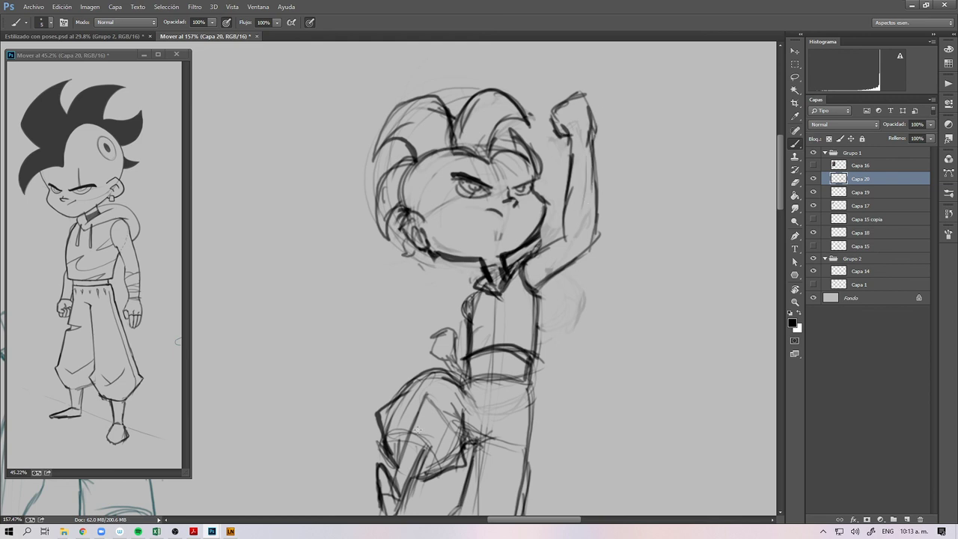
Step: Erase the back hair spikes and the old ear, redrawing the rear skull curve between passes
{"action": "key", "text": "e"}
{"action": "mouse_move", "coordinate": [404, 136]}
{"action": "left_mouse_down"}
{"action": "mouse_move", "coordinate": [382, 142]}
{"action": "mouse_move", "coordinate": [393, 105]}
{"action": "mouse_move", "coordinate": [438, 104]}
{"action": "mouse_move", "coordinate": [412, 128]}
{"action": "mouse_move", "coordinate": [382, 236]}
{"action": "mouse_move", "coordinate": [424, 121]}
{"action": "mouse_move", "coordinate": [441, 121]}
{"action": "left_mouse_up"}
{"action": "key", "text": "b"}
{"action": "mouse_move", "coordinate": [406, 198]}
{"action": "left_mouse_down"}
{"action": "mouse_move", "coordinate": [448, 140]}
{"action": "mouse_move", "coordinate": [416, 164]}
{"action": "mouse_move", "coordinate": [440, 150]}
{"action": "mouse_move", "coordinate": [410, 177]}
{"action": "mouse_move", "coordinate": [457, 149]}
{"action": "left_mouse_up"}
{"action": "key", "text": "e"}
{"action": "right_click", "coordinate": [440, 154], "text": "alt"}
{"action": "right_click", "coordinate": [438, 157], "text": "alt"}
{"action": "mouse_move", "coordinate": [408, 213]}
{"action": "left_mouse_down"}
{"action": "mouse_move", "coordinate": [427, 250]}
{"action": "mouse_move", "coordinate": [402, 204]}
{"action": "mouse_move", "coordinate": [434, 258]}
{"action": "left_mouse_up"}
Step: Redraw the back of the head, the ear outline and the jaw below it
{"action": "key", "text": "b"}
{"action": "left_click_drag", "start_coordinate": [414, 217], "coordinate": [471, 261]}
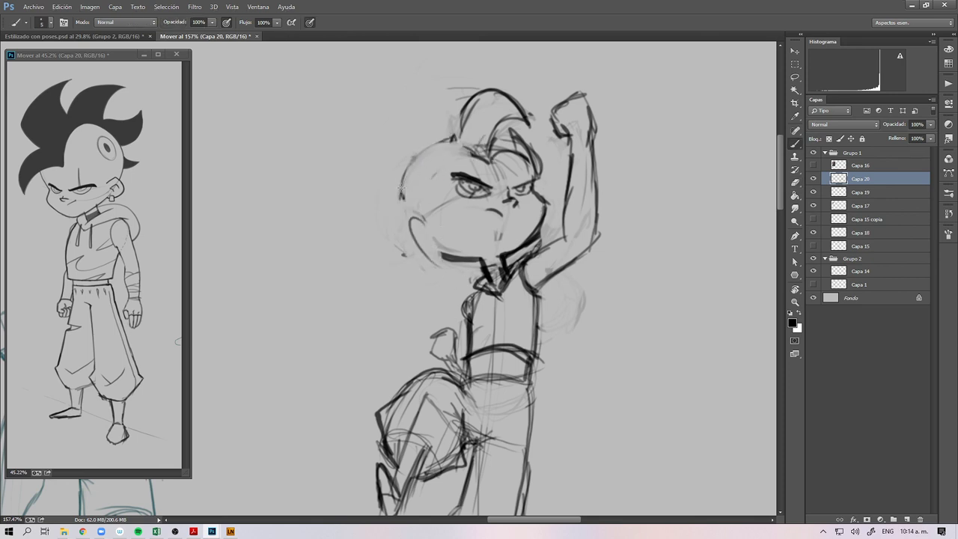
{"action": "left_click_drag", "start_coordinate": [398, 187], "coordinate": [458, 259]}
{"action": "left_click_drag", "start_coordinate": [407, 149], "coordinate": [469, 254]}
{"action": "mouse_move", "coordinate": [422, 223]}
{"action": "left_mouse_down"}
{"action": "mouse_move", "coordinate": [402, 229]}
{"action": "mouse_move", "coordinate": [436, 250]}
{"action": "mouse_move", "coordinate": [443, 240]}
{"action": "left_mouse_up"}
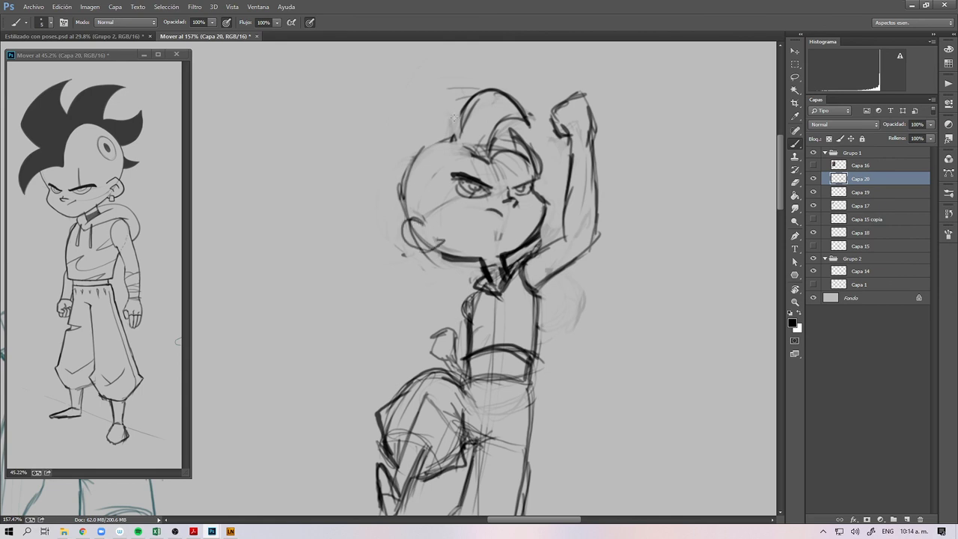
Step: Draw the curved hair spikes at the upper back of the head and the smaller ones behind the ear
{"action": "mouse_move", "coordinate": [470, 102]}
{"action": "left_mouse_down"}
{"action": "mouse_move", "coordinate": [426, 75]}
{"action": "mouse_move", "coordinate": [403, 127]}
{"action": "mouse_move", "coordinate": [412, 112]}
{"action": "mouse_move", "coordinate": [432, 146]}
{"action": "mouse_move", "coordinate": [403, 135]}
{"action": "mouse_move", "coordinate": [427, 148]}
{"action": "mouse_move", "coordinate": [401, 120]}
{"action": "mouse_move", "coordinate": [424, 84]}
{"action": "mouse_move", "coordinate": [415, 92]}
{"action": "mouse_move", "coordinate": [466, 138]}
{"action": "mouse_move", "coordinate": [396, 159]}
{"action": "mouse_move", "coordinate": [416, 172]}
{"action": "mouse_move", "coordinate": [386, 199]}
{"action": "left_mouse_up"}
{"action": "key", "text": "ctrl+z"}
{"action": "left_click_drag", "start_coordinate": [398, 151], "coordinate": [380, 212]}
{"action": "mouse_move", "coordinate": [404, 175]}
{"action": "left_mouse_down"}
{"action": "mouse_move", "coordinate": [382, 213]}
{"action": "mouse_move", "coordinate": [392, 227]}
{"action": "mouse_move", "coordinate": [405, 217]}
{"action": "left_mouse_up"}
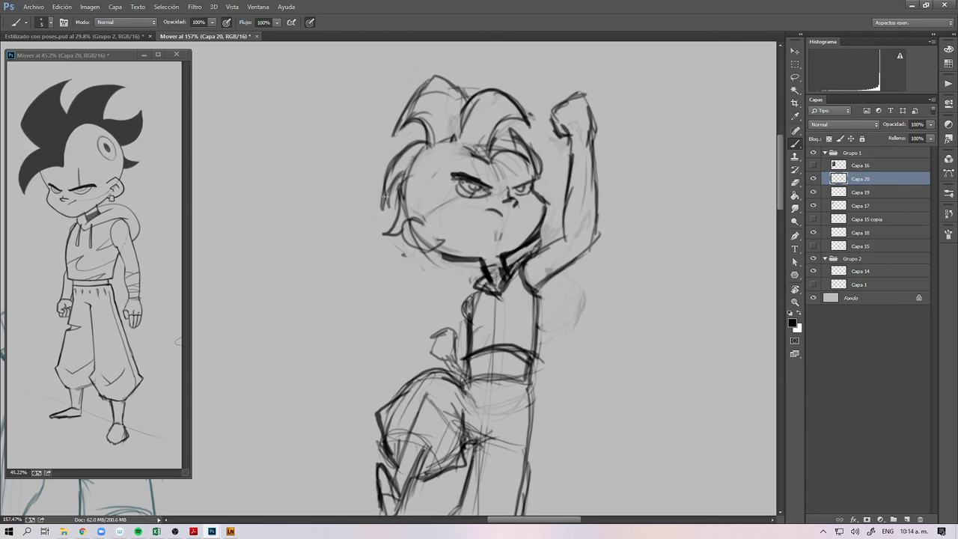
Step: Resize the eraser and clean up the overlapping lines in the lower hair spikes behind the head
{"action": "key", "text": "e"}
{"action": "right_click", "coordinate": [388, 192], "text": "alt"}
{"action": "right_click", "coordinate": [384, 196], "text": "alt"}
{"action": "left_click_drag", "start_coordinate": [385, 191], "coordinate": [387, 204]}
Step: Examine the whole pose sheet, comparing the redrawn jumping figure with its blue reference pose and the other sketches
{"action": "key", "text": "z"}
{"action": "left_click_drag", "start_coordinate": [436, 240], "coordinate": [421, 306]}
{"action": "mouse_move", "coordinate": [484, 305]}
{"action": "left_mouse_down"}
{"action": "mouse_move", "coordinate": [433, 305]}
{"action": "mouse_move", "coordinate": [495, 187]}
{"action": "mouse_move", "coordinate": [472, 180]}
{"action": "left_mouse_up"}
{"action": "left_click_drag", "start_coordinate": [546, 300], "coordinate": [689, 336]}
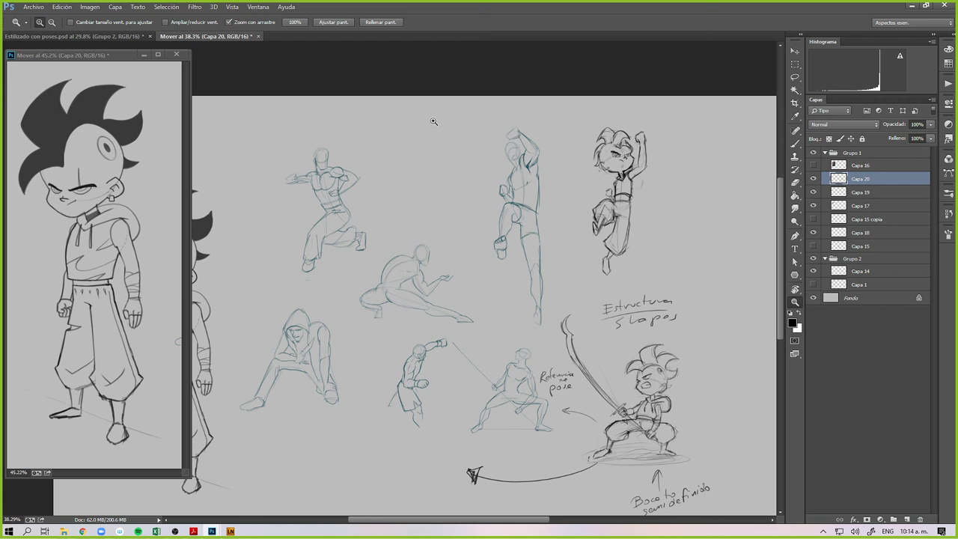
{"action": "left_click_drag", "start_coordinate": [369, 274], "coordinate": [458, 232]}
{"action": "mouse_move", "coordinate": [518, 267]}
{"action": "left_mouse_down"}
{"action": "mouse_move", "coordinate": [425, 254]}
{"action": "mouse_move", "coordinate": [486, 252]}
{"action": "mouse_move", "coordinate": [518, 262]}
{"action": "left_mouse_up"}
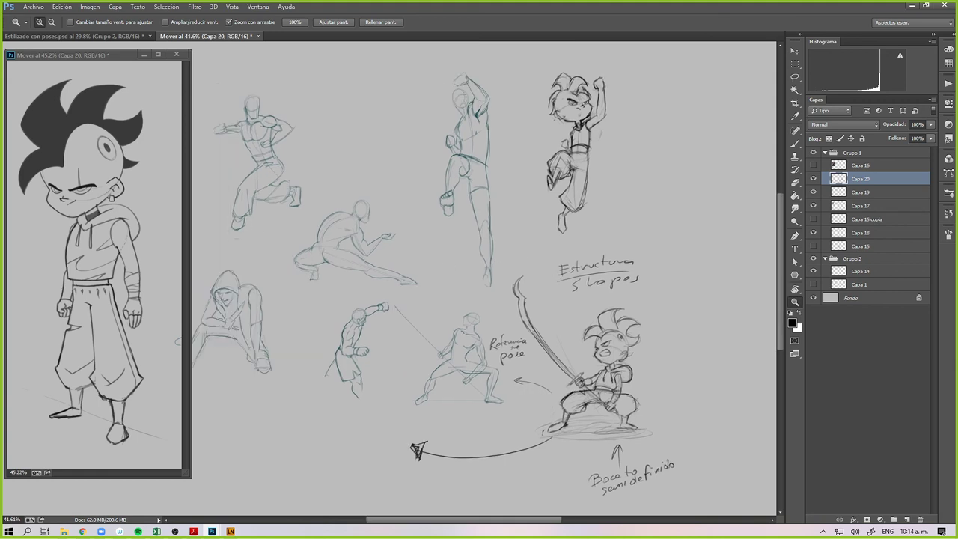